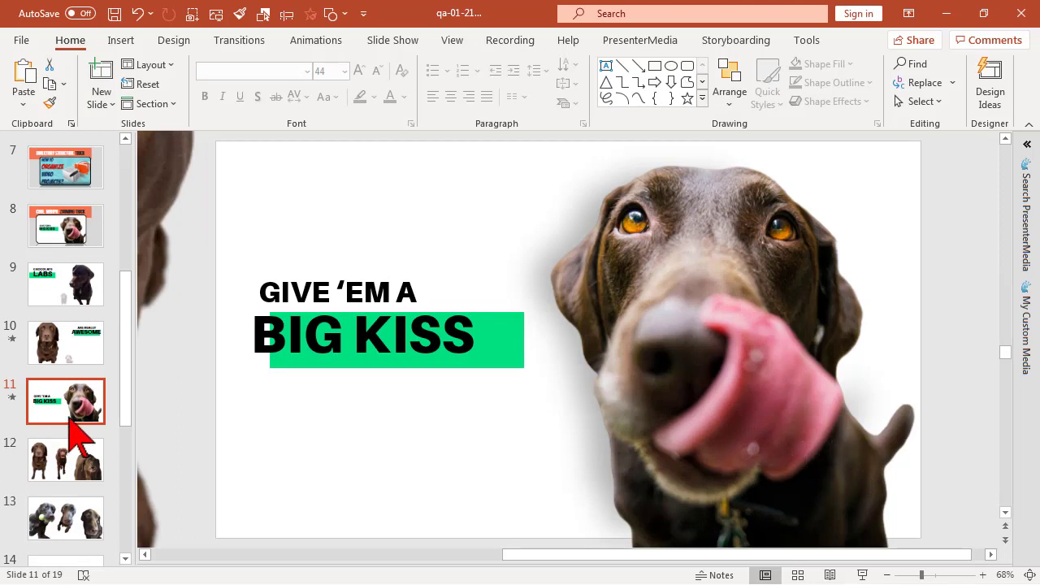
Review slides 9, 10 and 11 in the Animation Pane, then return to slide 9 and close the pane
{"action": "left_click", "coordinate": [70, 421]}
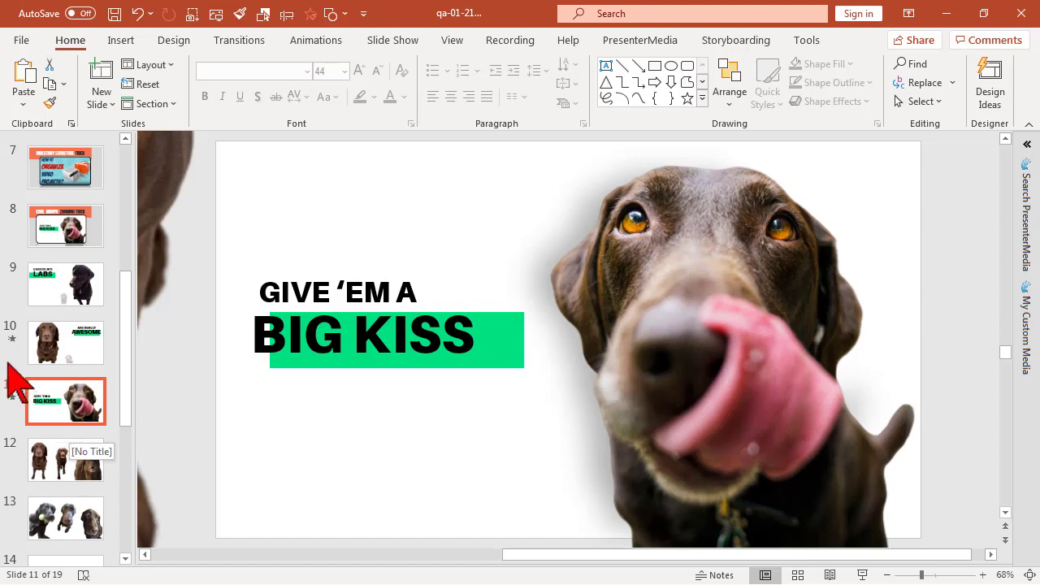
{"action": "left_click", "coordinate": [69, 276]}
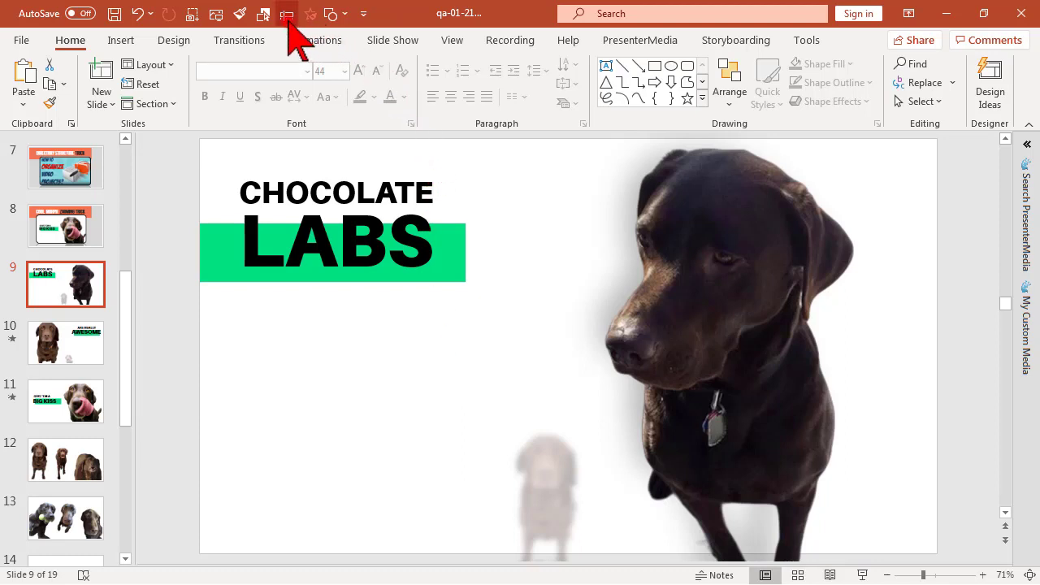
{"action": "left_click", "coordinate": [287, 16]}
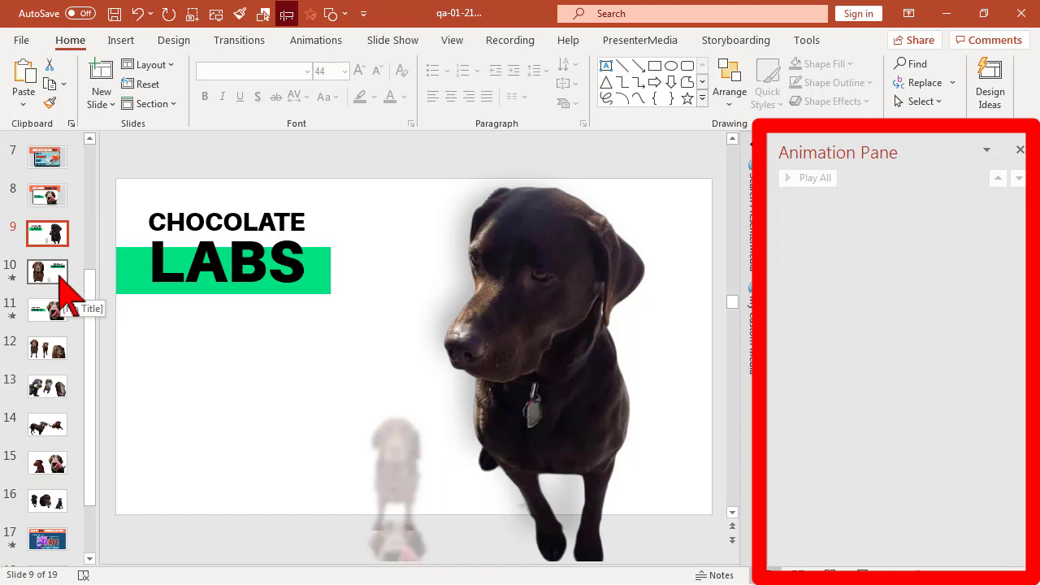
{"action": "left_click", "coordinate": [57, 274]}
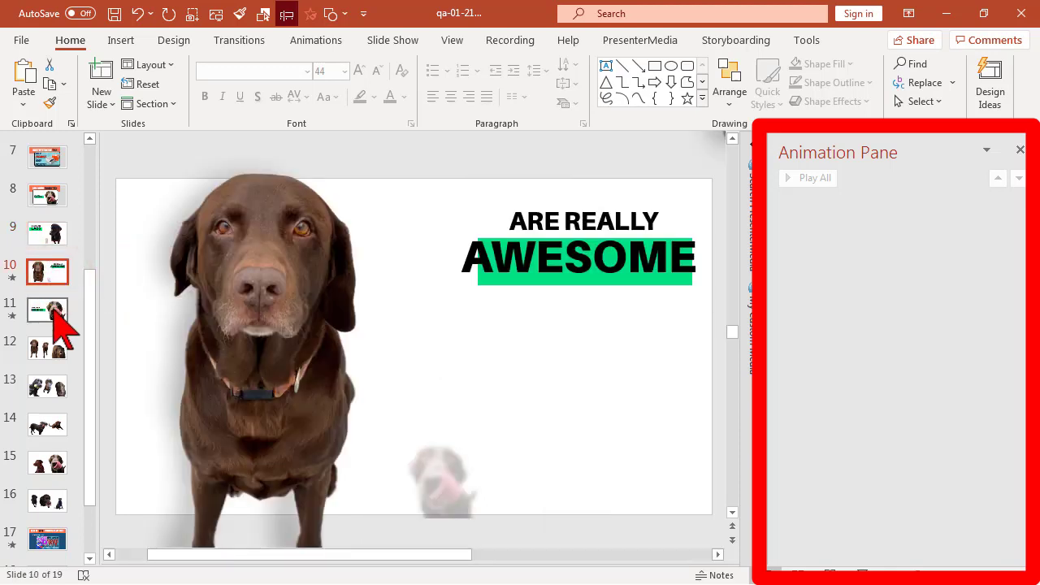
{"action": "left_click", "coordinate": [53, 309]}
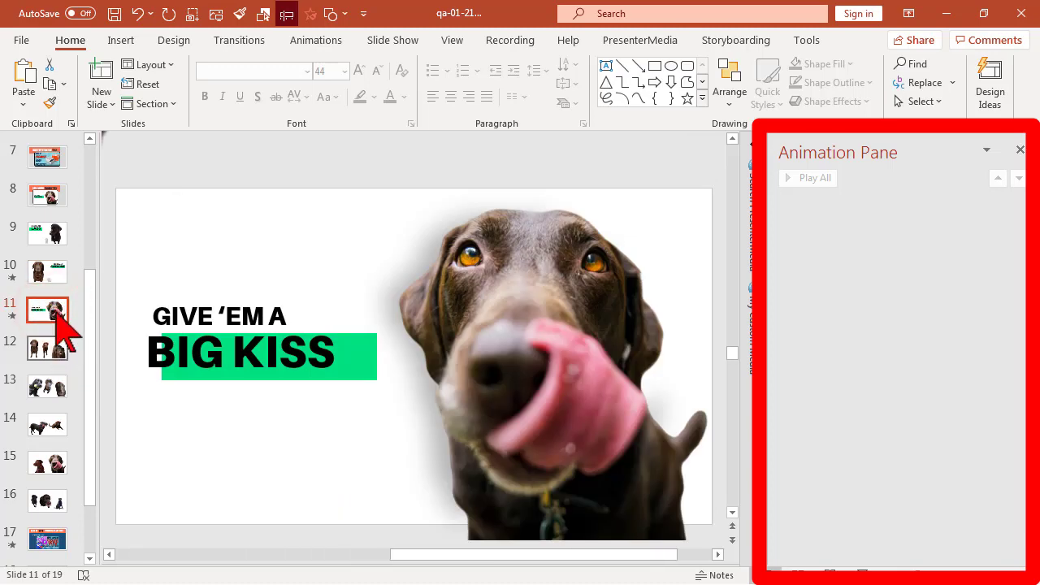
{"action": "left_click", "coordinate": [52, 233]}
{"action": "left_click", "coordinate": [1020, 150]}
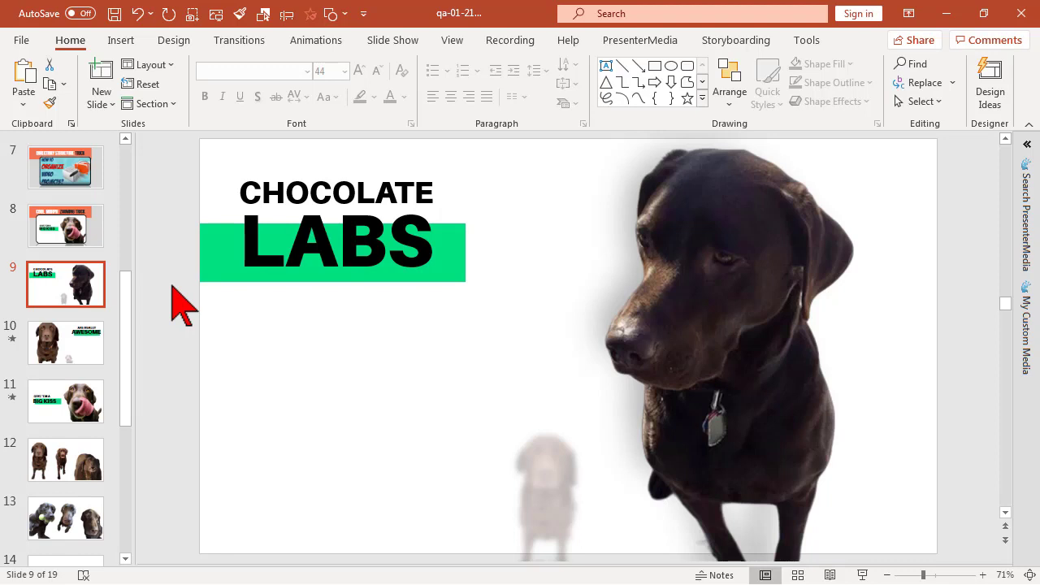
{"action": "left_click", "coordinate": [126, 307]}
{"action": "left_click_drag", "start_coordinate": [125, 344], "coordinate": [127, 351]}
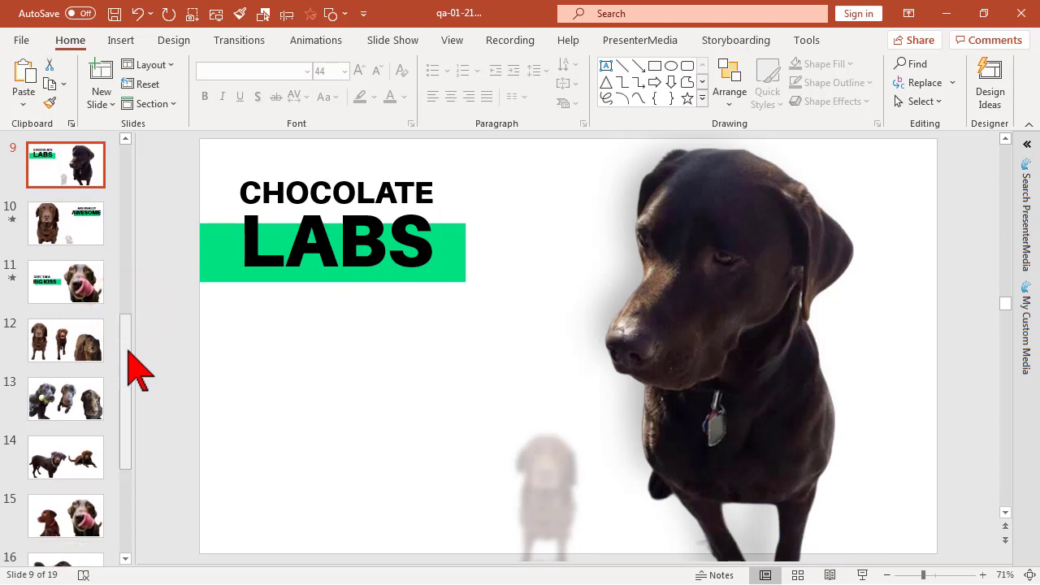
{"action": "left_click", "coordinate": [716, 299]}
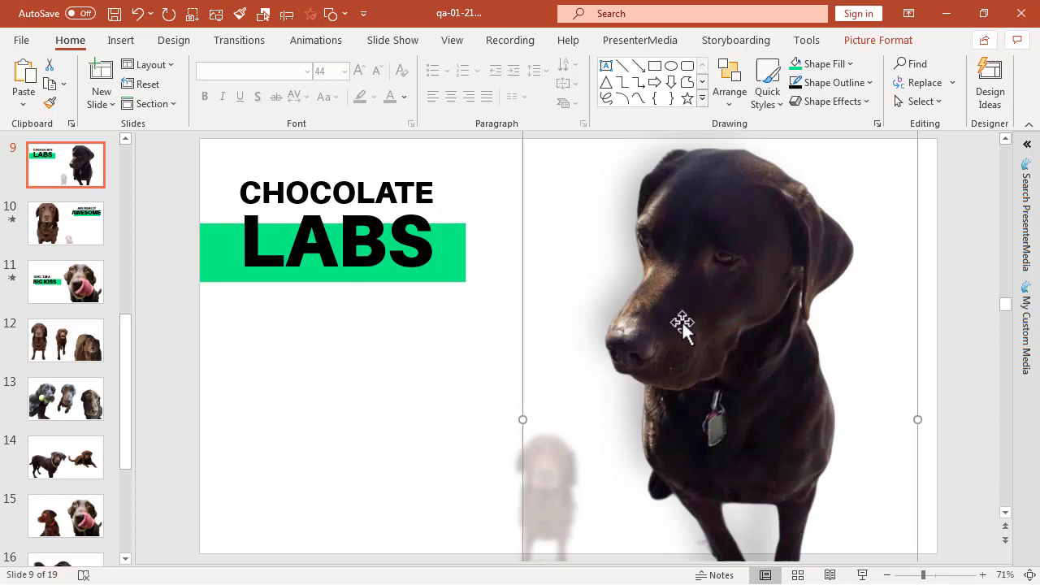
{"action": "left_click", "coordinate": [205, 260]}
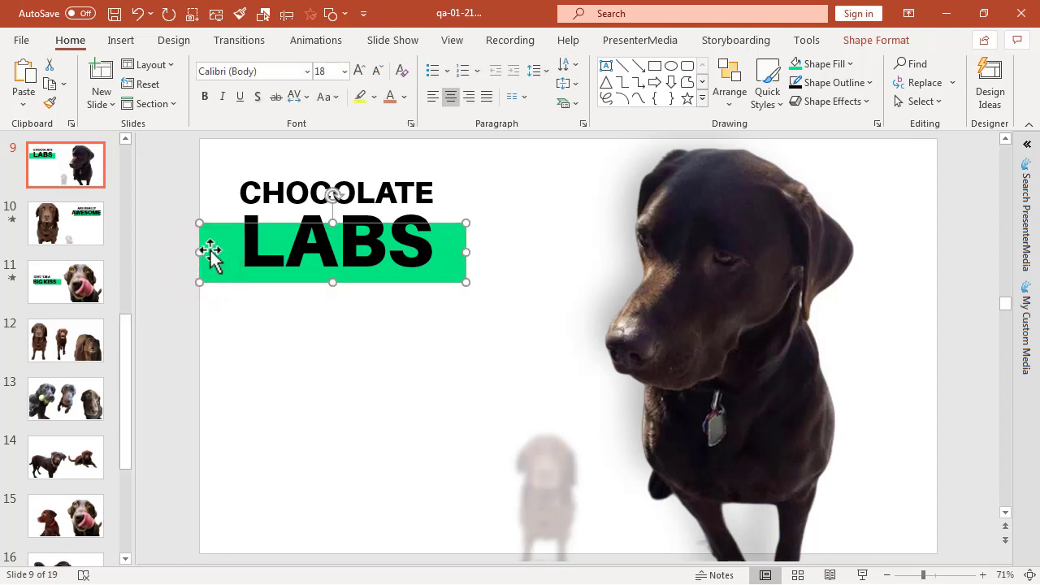
{"action": "left_click_drag", "start_coordinate": [209, 252], "coordinate": [540, 276]}
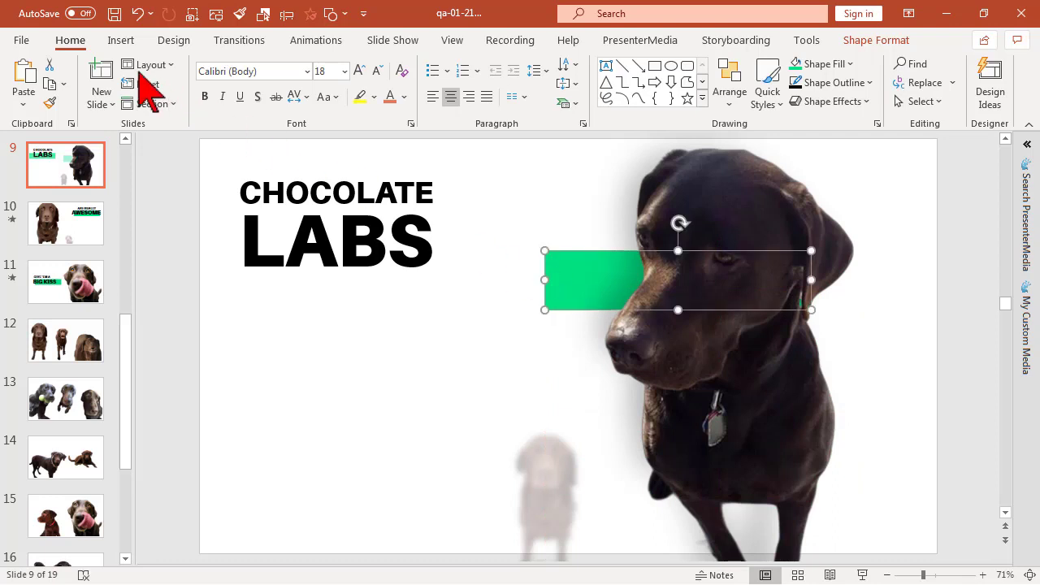
{"action": "left_click", "coordinate": [137, 14]}
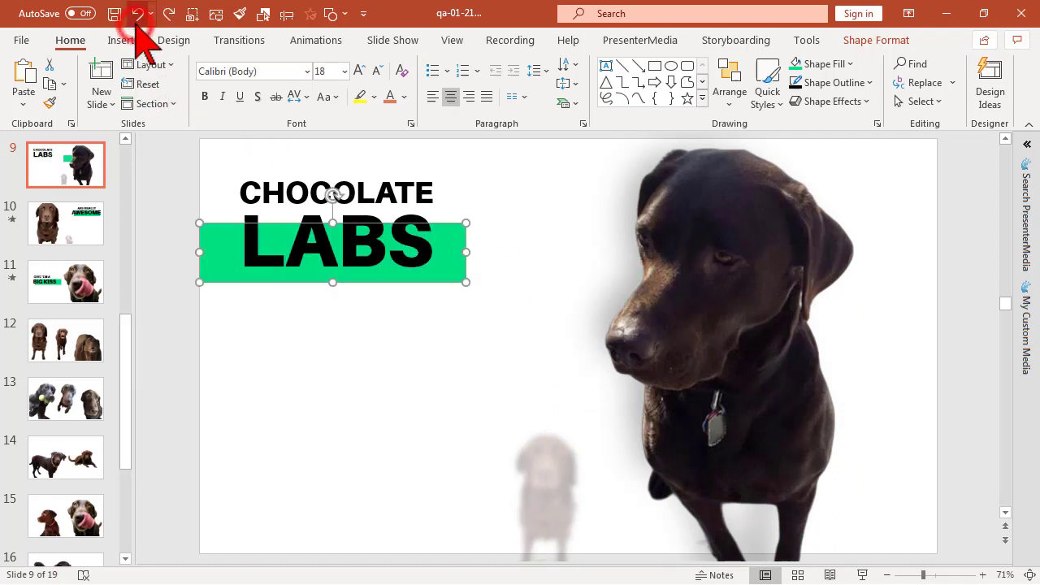
{"action": "left_click", "coordinate": [317, 346]}
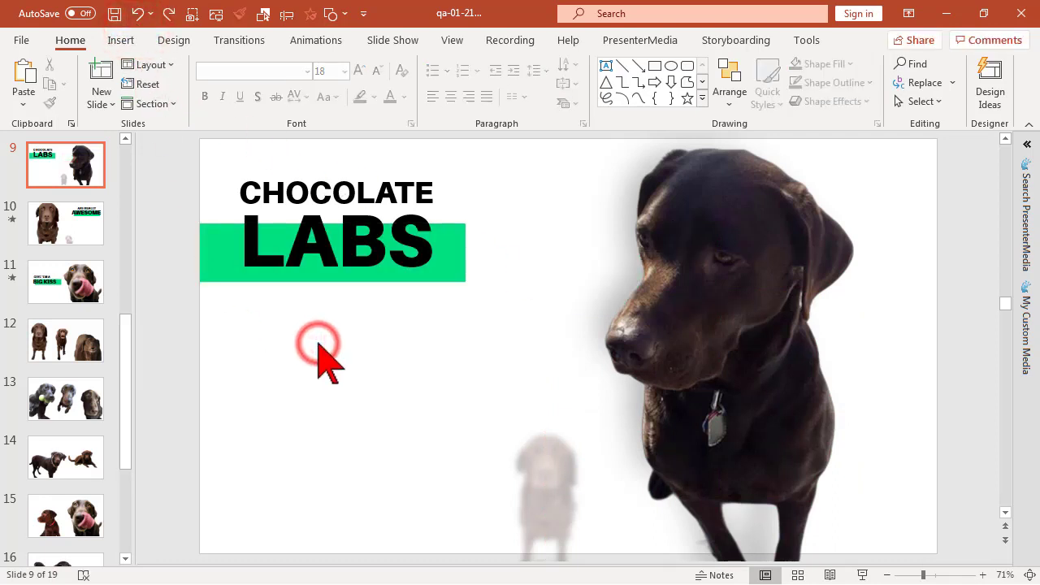
Open slide 12 and select its third standing dog picture
{"action": "left_click", "coordinate": [65, 358]}
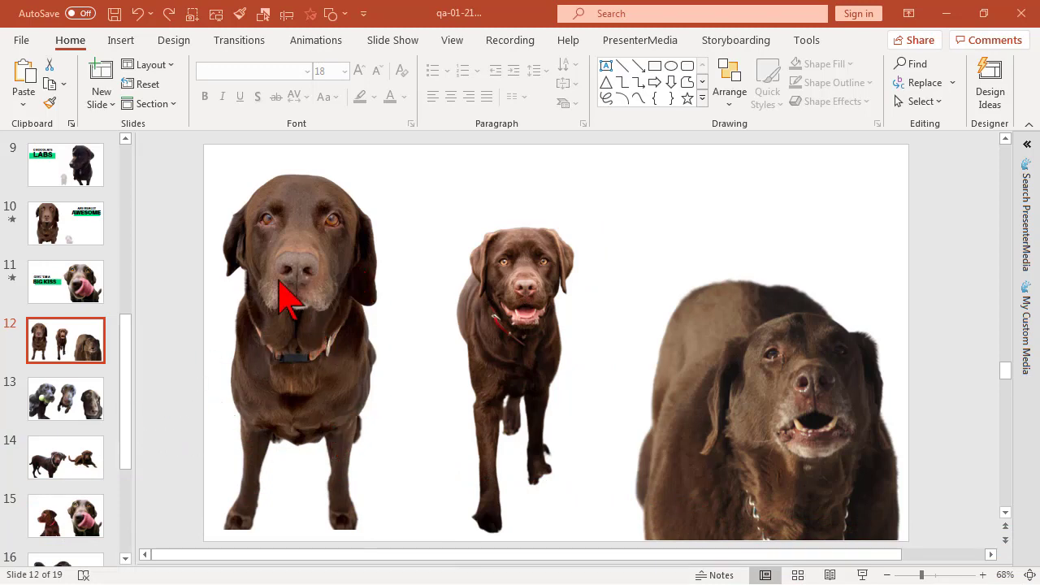
{"action": "left_click", "coordinate": [776, 374]}
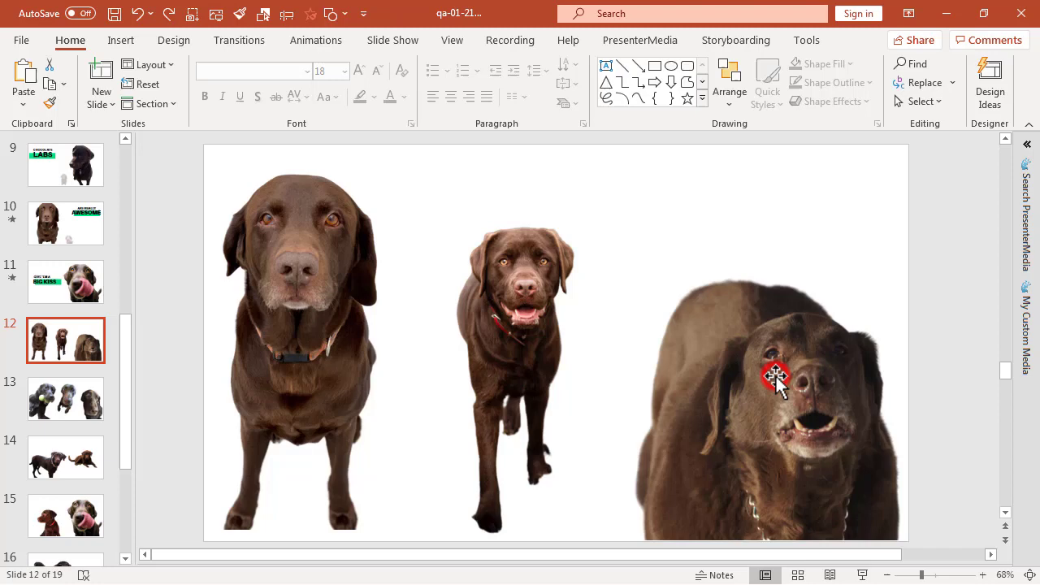
{"action": "left_click", "coordinate": [775, 374]}
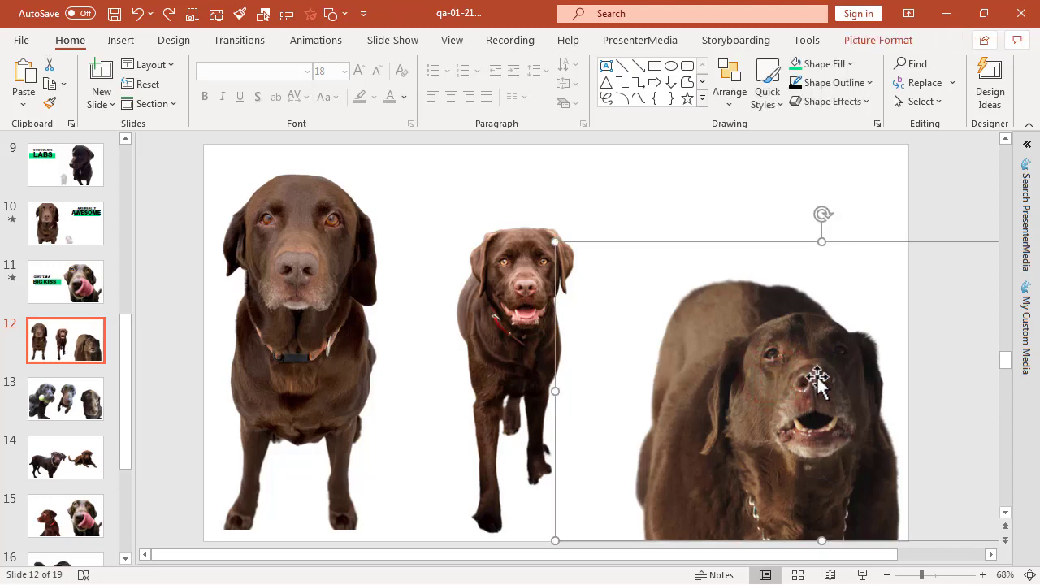
Look through slides 13, 14, 15 and 16, then return to slide 12
{"action": "left_click", "coordinate": [77, 398]}
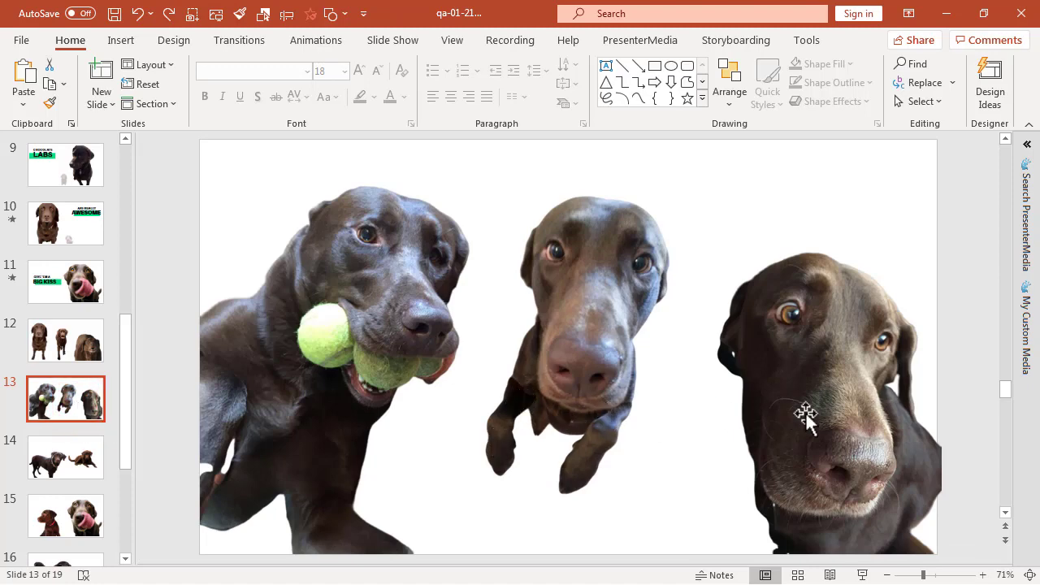
{"action": "left_click", "coordinate": [77, 468]}
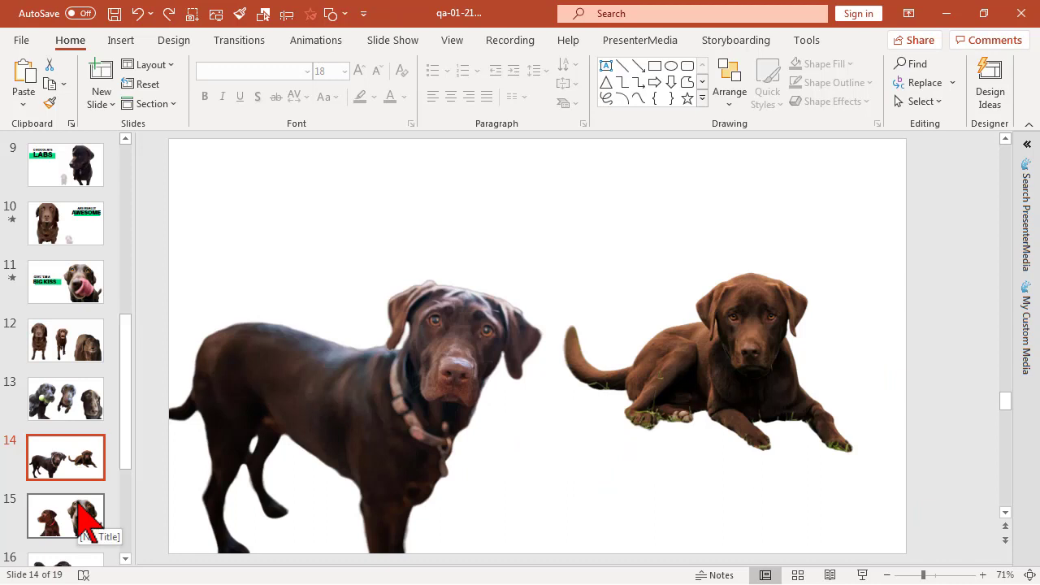
{"action": "left_click", "coordinate": [77, 508]}
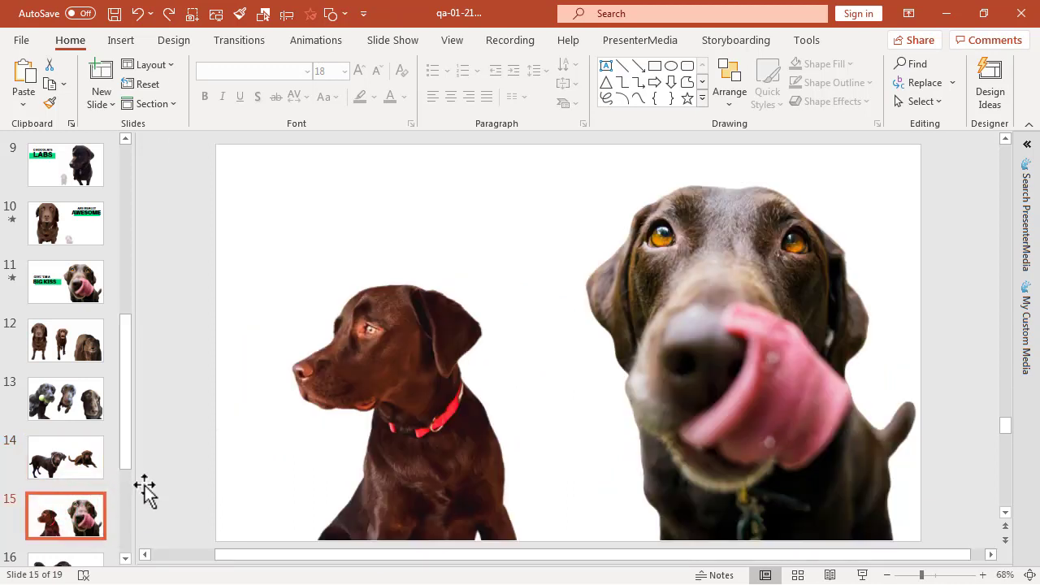
{"action": "left_click_drag", "start_coordinate": [127, 346], "coordinate": [122, 419]}
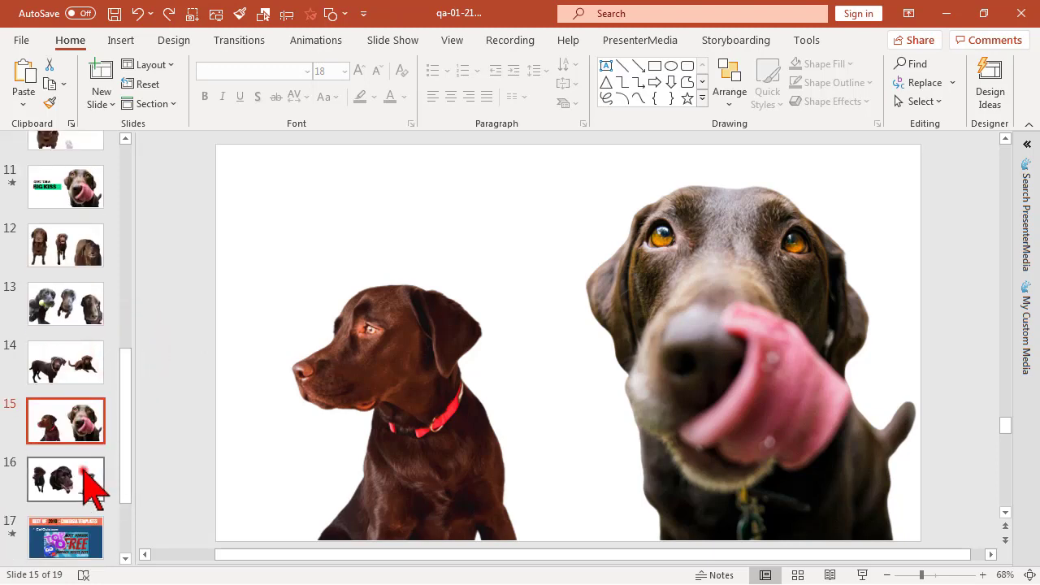
{"action": "left_click", "coordinate": [85, 481]}
{"action": "left_click_drag", "start_coordinate": [490, 364], "coordinate": [525, 366]}
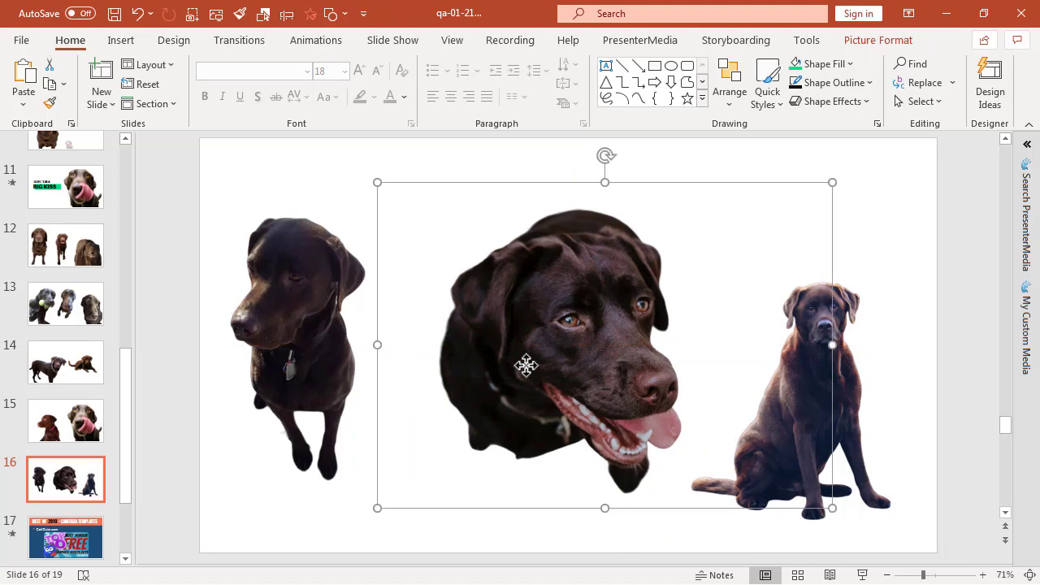
{"action": "left_click", "coordinate": [81, 248]}
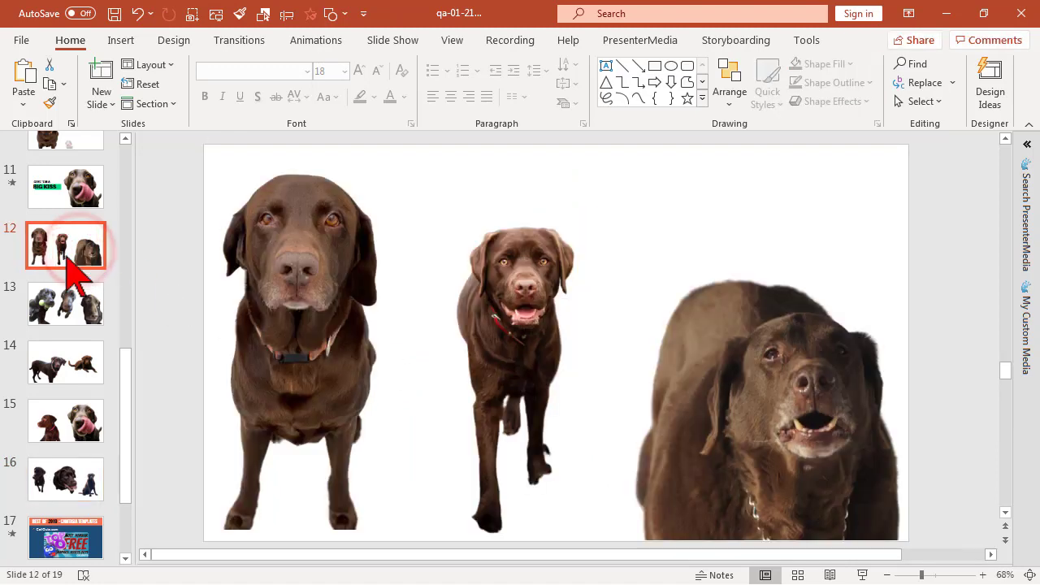
Insert a new blank slide right after the BIG KISS slide 11
{"action": "right_click", "coordinate": [67, 215]}
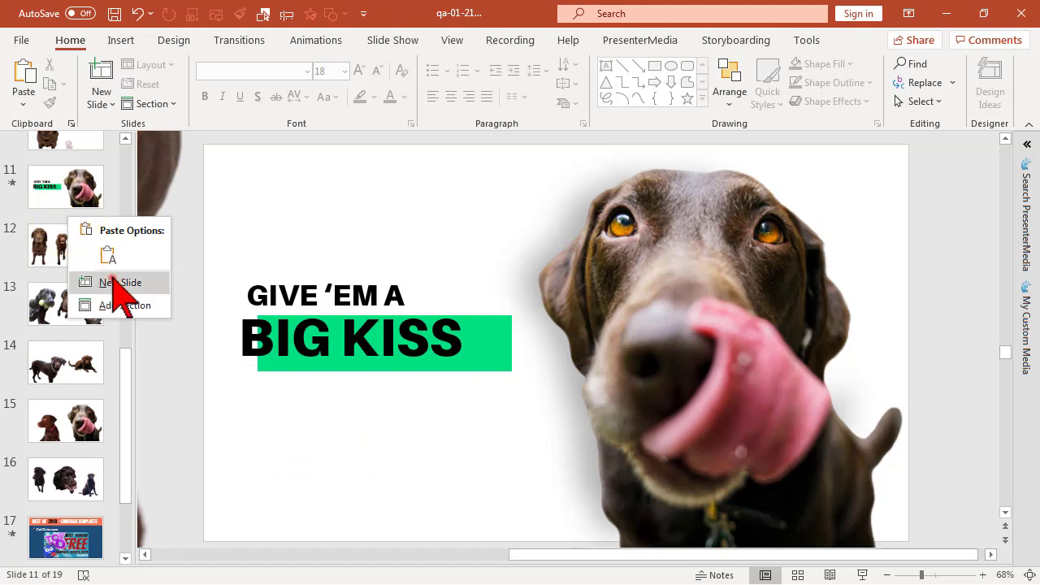
{"action": "left_click", "coordinate": [114, 283]}
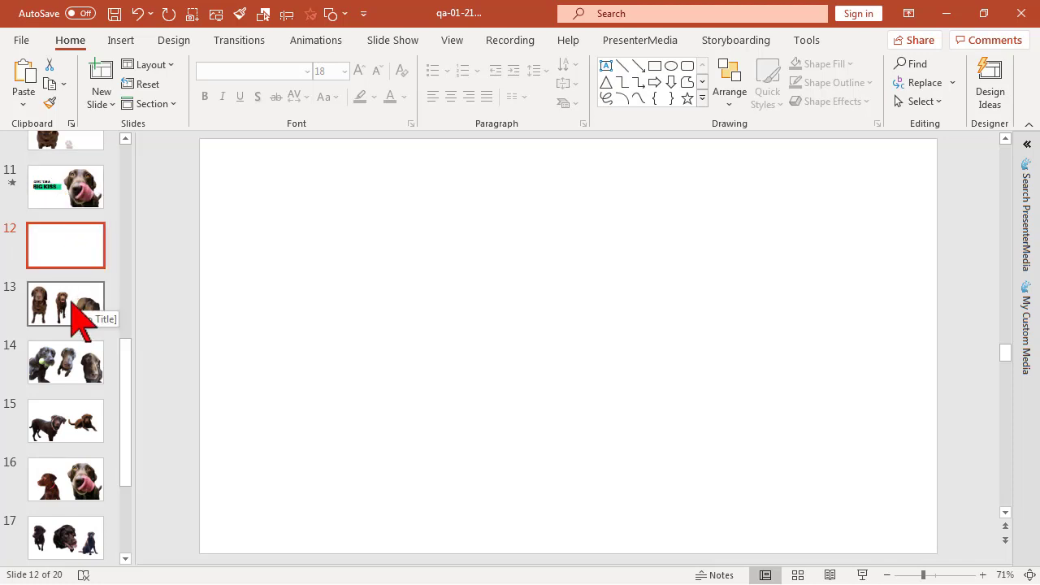
{"action": "left_click", "coordinate": [71, 302]}
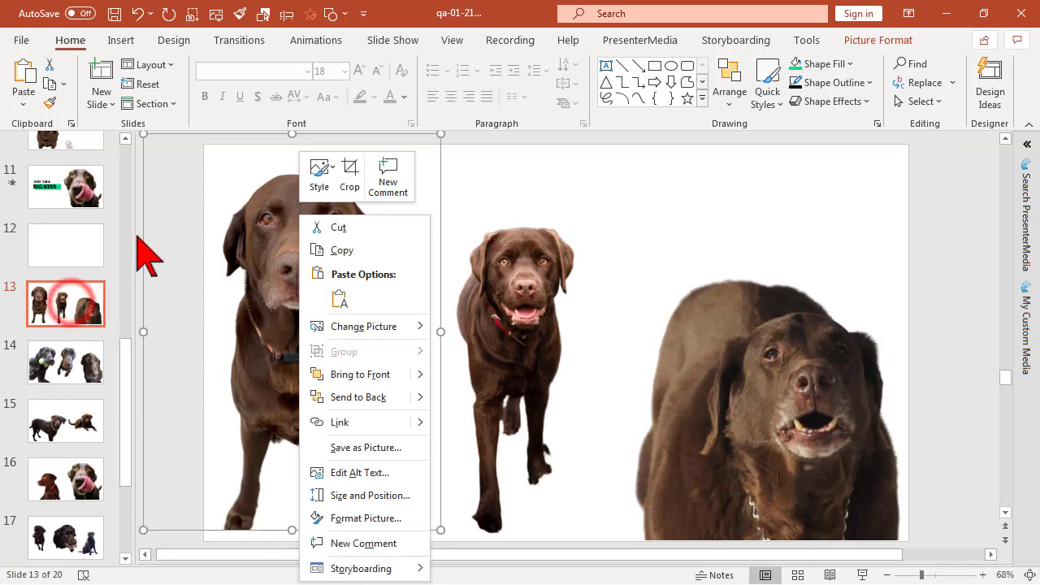
{"action": "left_click", "coordinate": [124, 137]}
{"action": "left_click", "coordinate": [124, 137]}
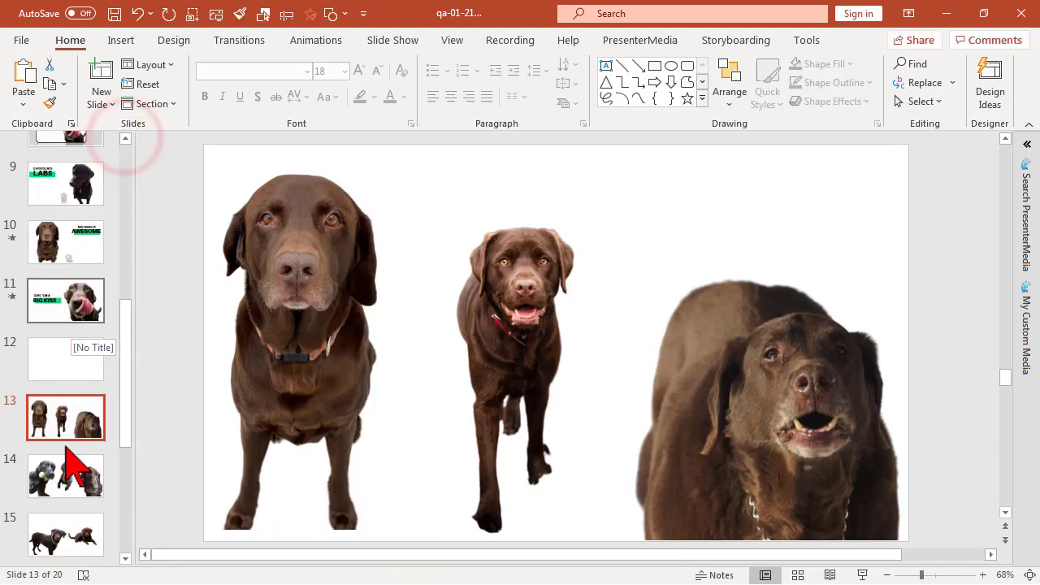
Copy the left dog picture from slide 17
{"action": "left_click", "coordinate": [77, 463]}
{"action": "scroll", "coordinate": [85, 528], "scroll_direction": "down", "scroll_amount": 2}
{"action": "left_click", "coordinate": [85, 542]}
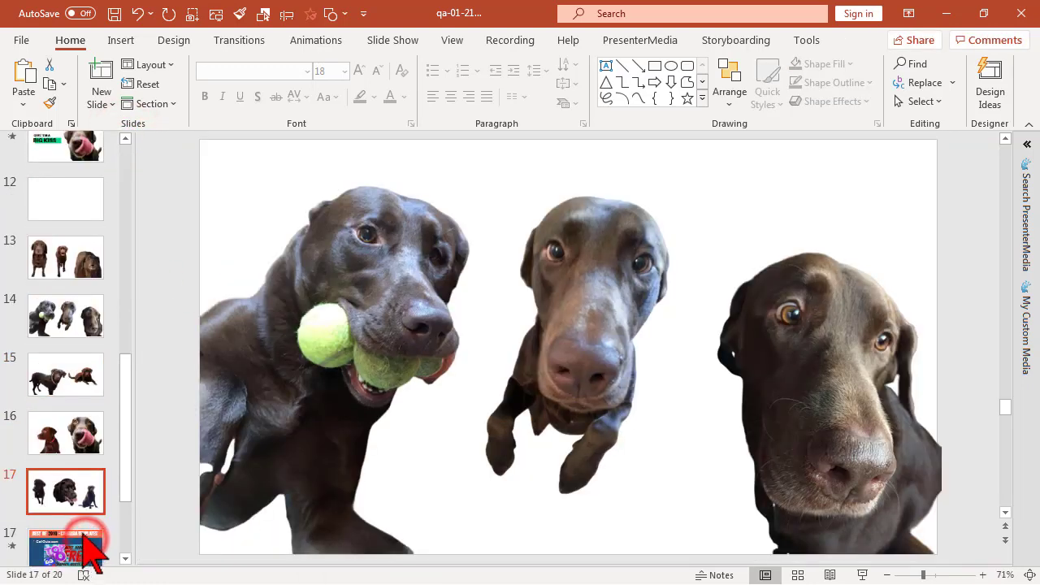
{"action": "left_click", "coordinate": [302, 381]}
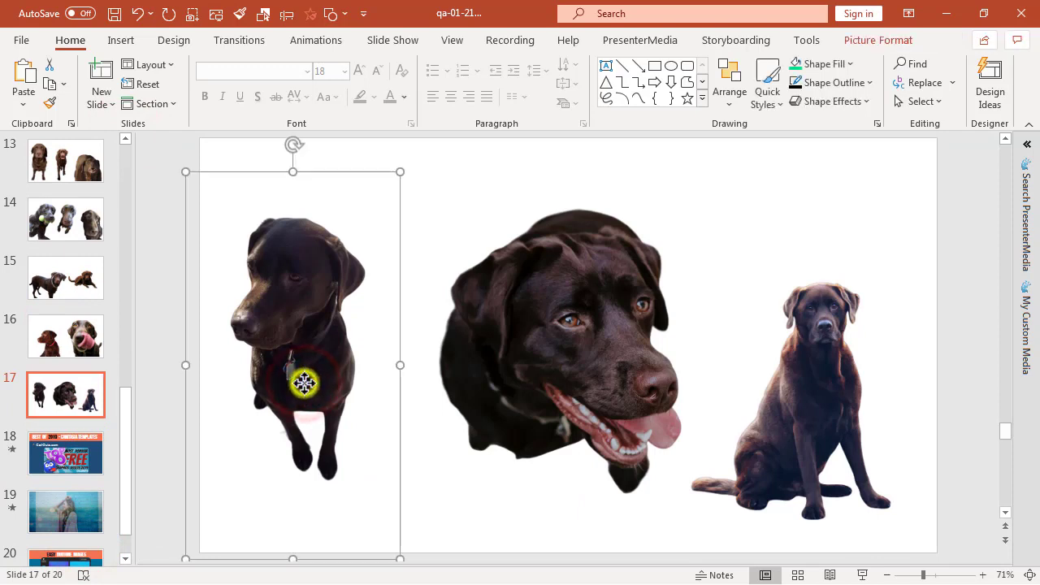
{"action": "right_click", "coordinate": [304, 384]}
{"action": "left_click", "coordinate": [390, 46]}
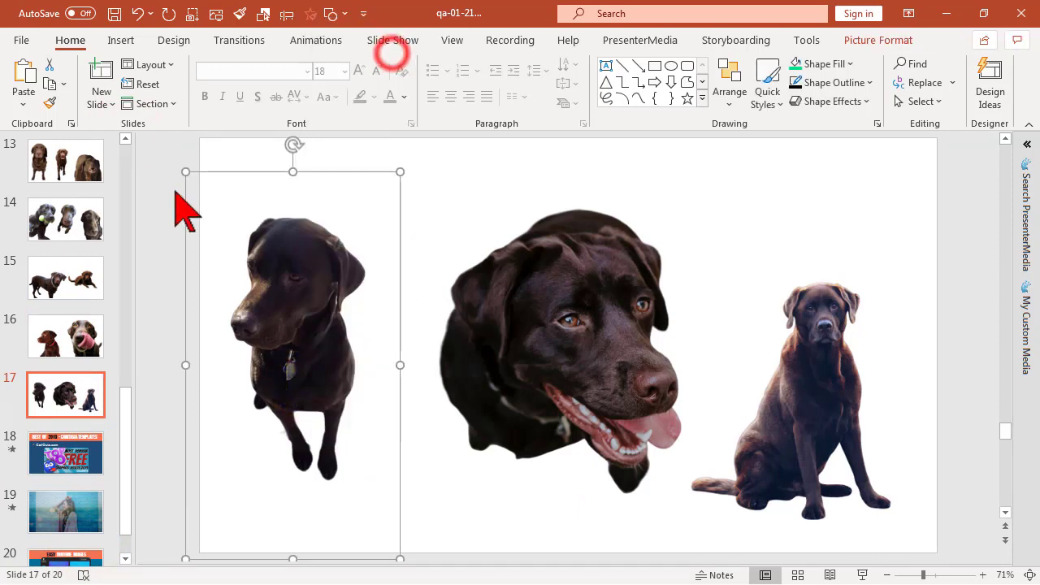
Paste the copied dog picture onto the new blank slide 12
{"action": "left_click", "coordinate": [126, 140]}
{"action": "left_click", "coordinate": [71, 219]}
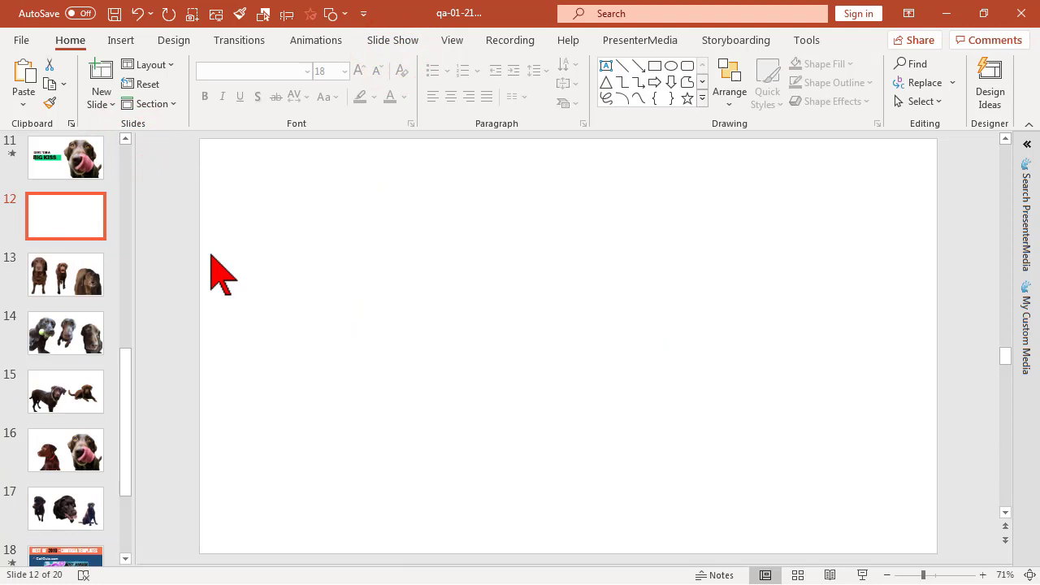
{"action": "right_click", "coordinate": [268, 289]}
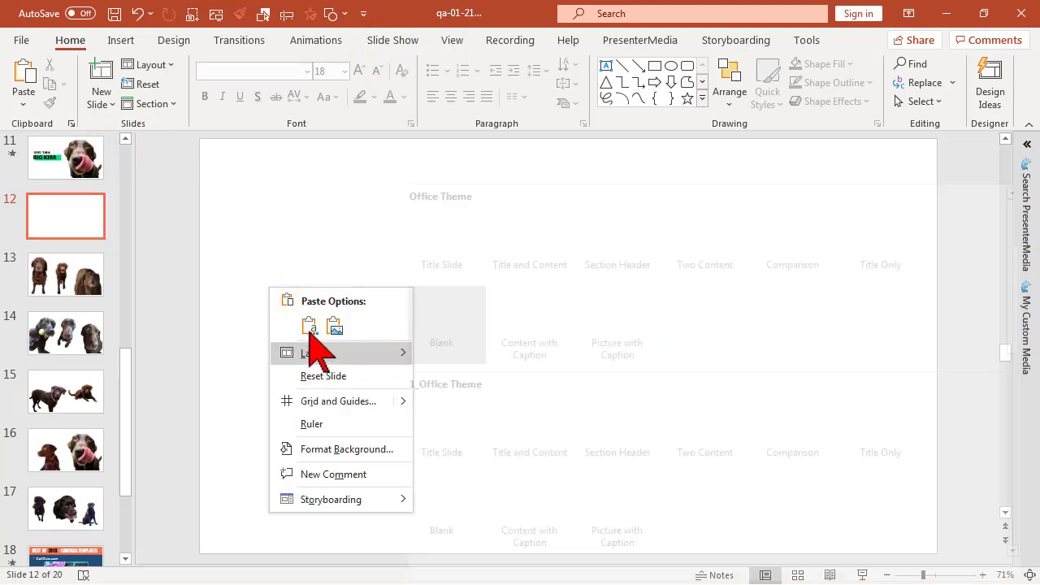
{"action": "left_click", "coordinate": [309, 327]}
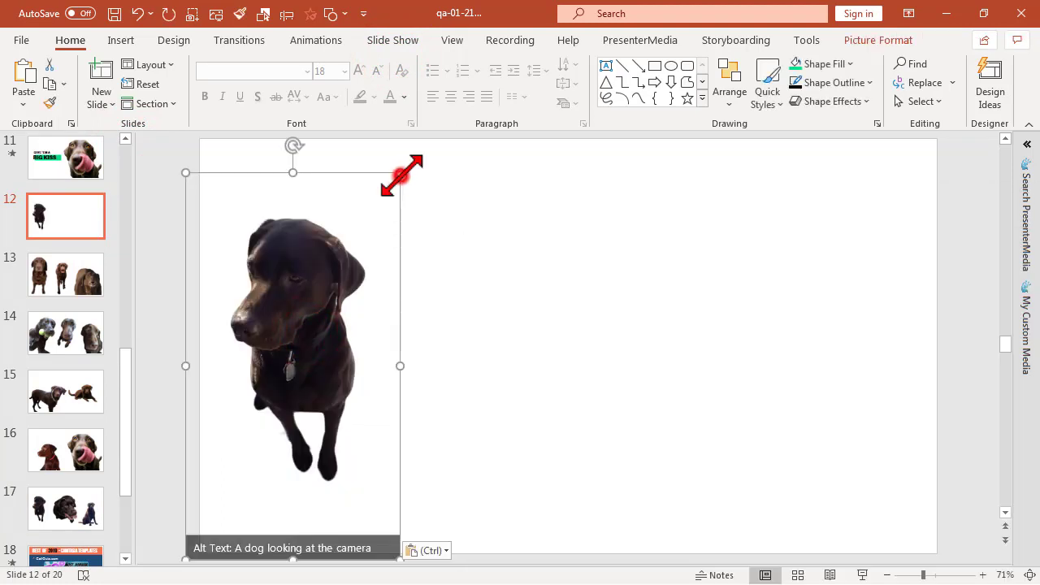
Enlarge the dog and move it to the right, overhanging the slide's bottom edge
{"action": "left_click_drag", "start_coordinate": [400, 173], "coordinate": [484, 95]}
{"action": "left_click", "coordinate": [320, 270]}
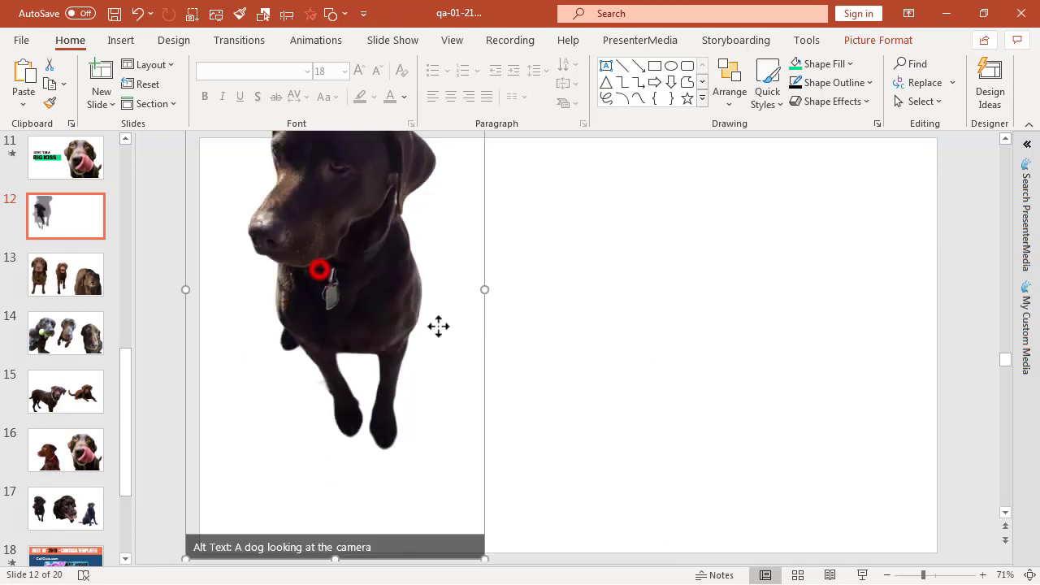
{"action": "left_click_drag", "start_coordinate": [439, 325], "coordinate": [679, 367]}
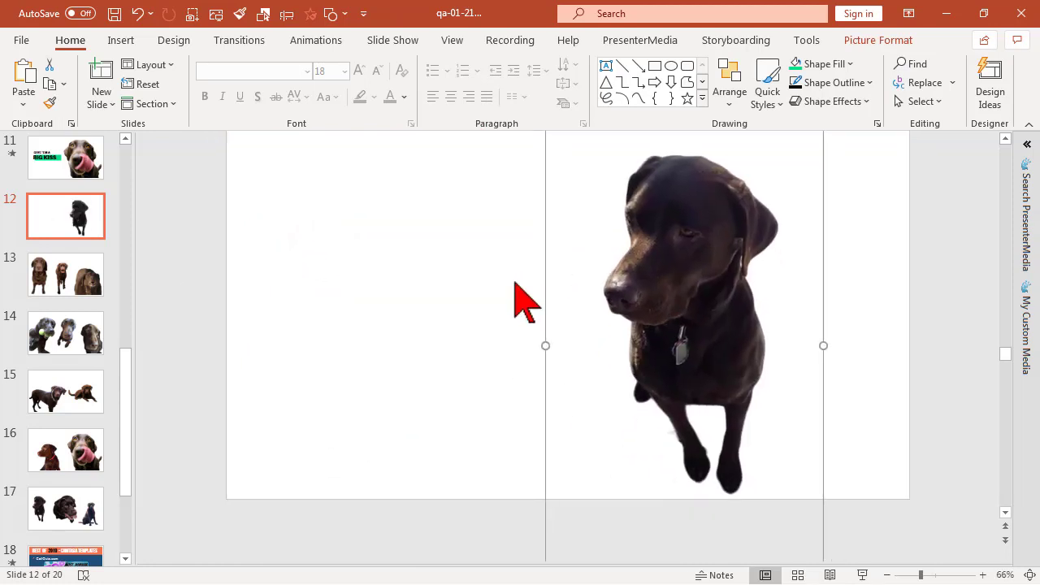
{"action": "scroll", "coordinate": [515, 283], "scroll_direction": "down", "scroll_amount": 4}
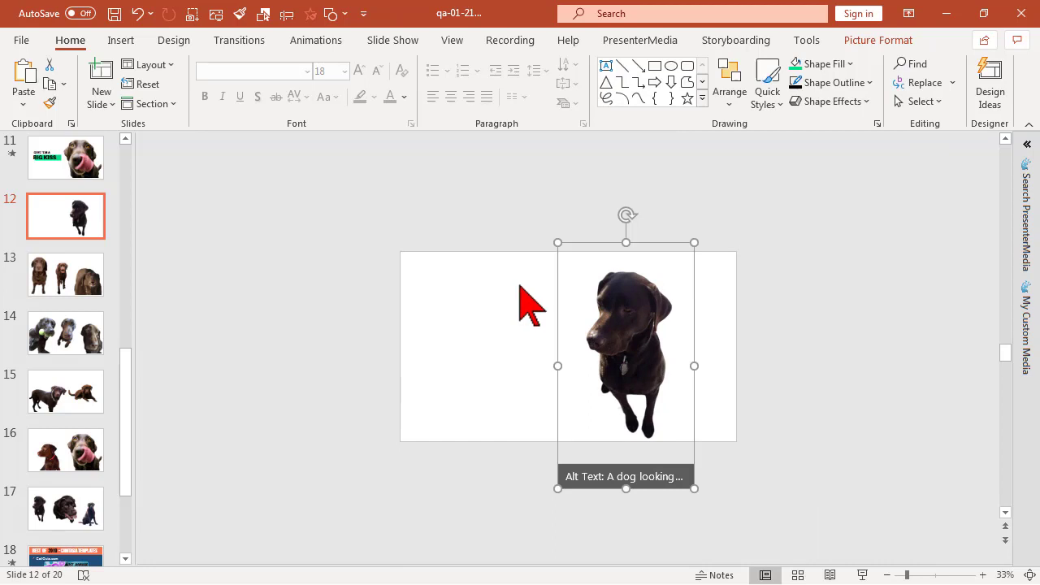
{"action": "left_click_drag", "start_coordinate": [694, 242], "coordinate": [722, 213]}
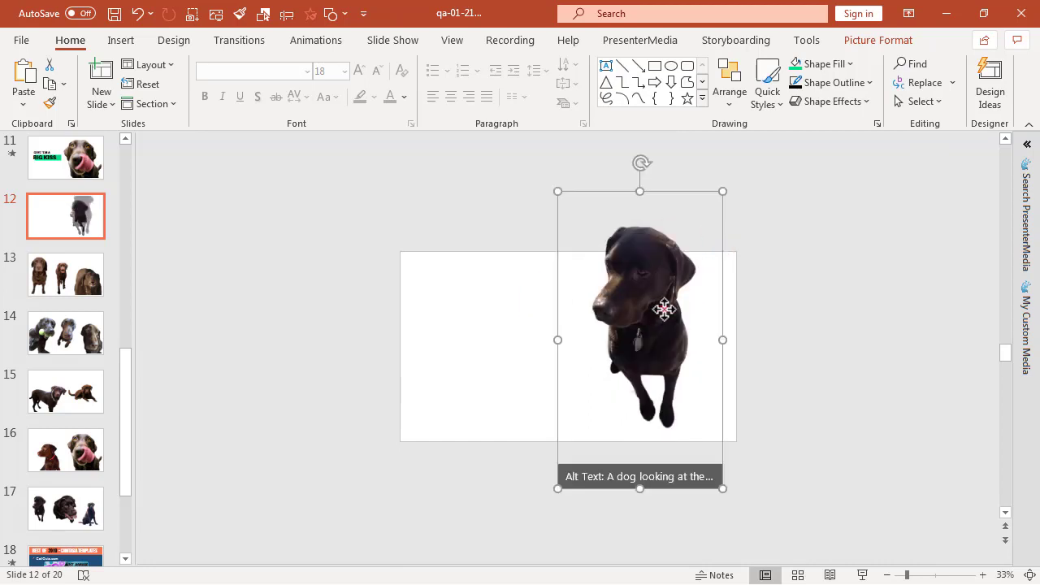
{"action": "left_click_drag", "start_coordinate": [663, 307], "coordinate": [668, 342]}
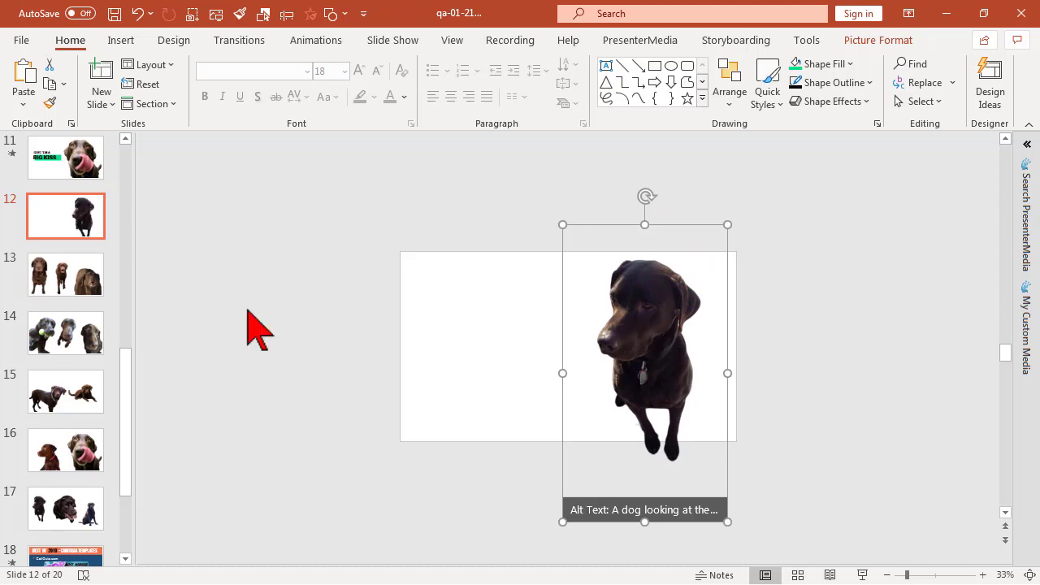
{"action": "left_click", "coordinate": [125, 138]}
{"action": "scroll", "coordinate": [126, 146], "scroll_direction": "up", "scroll_amount": 2}
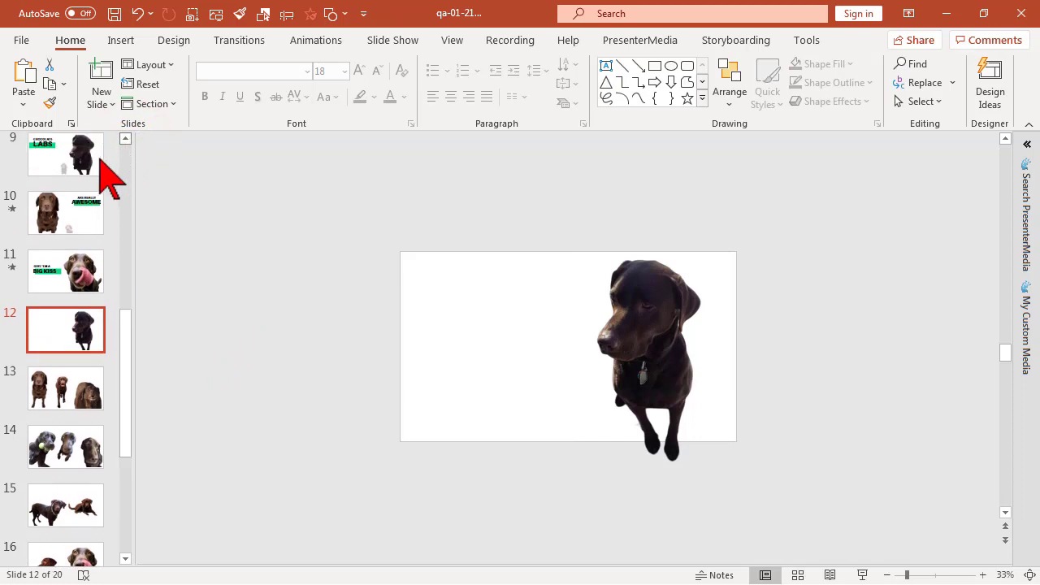
Select and copy the CHOCOLATE LABS title and green bar on slide 9
{"action": "left_click", "coordinate": [97, 158]}
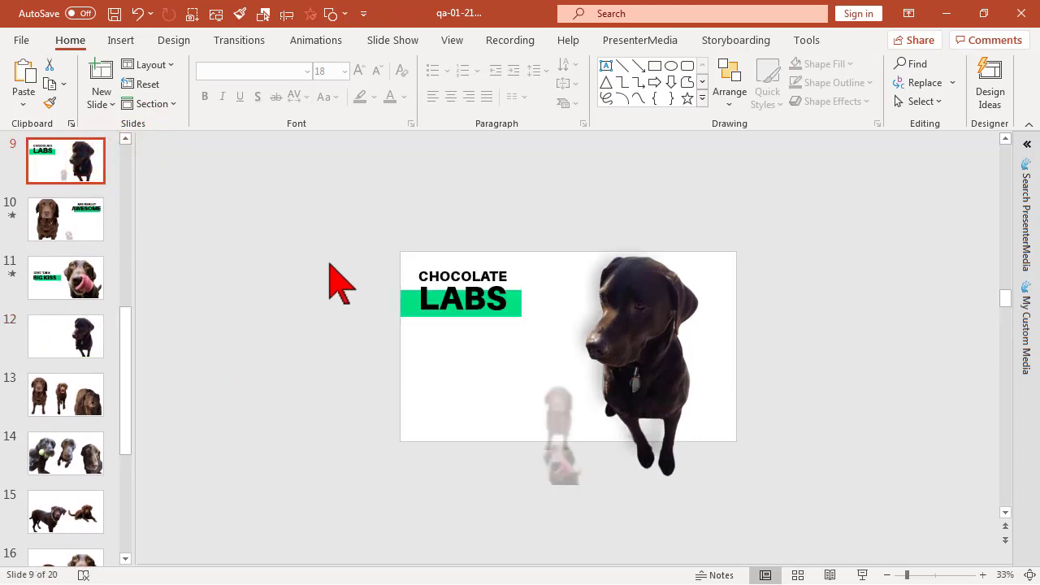
{"action": "left_click_drag", "start_coordinate": [328, 201], "coordinate": [557, 362]}
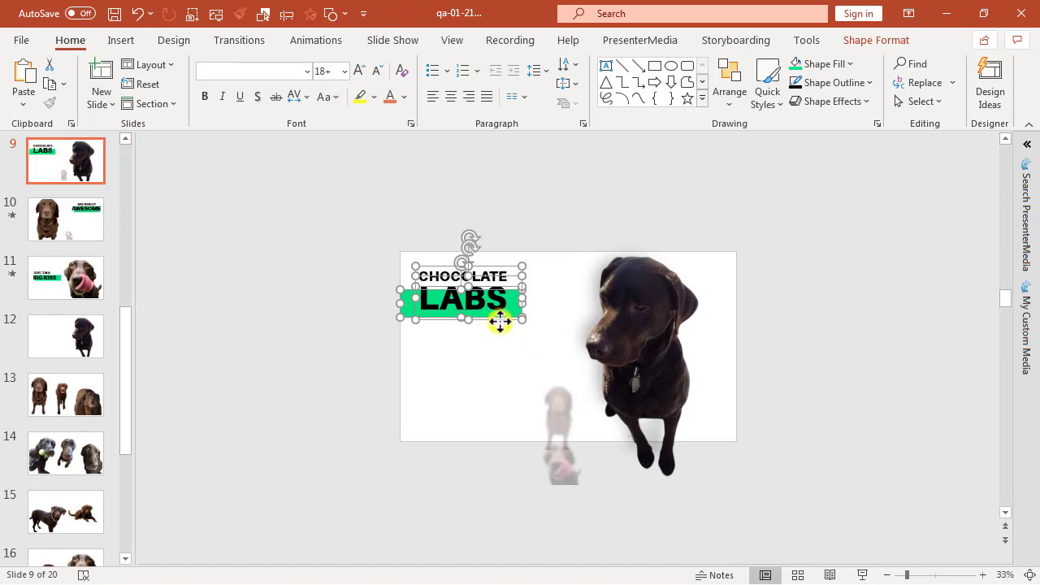
{"action": "right_click", "coordinate": [499, 323]}
{"action": "left_click", "coordinate": [532, 276]}
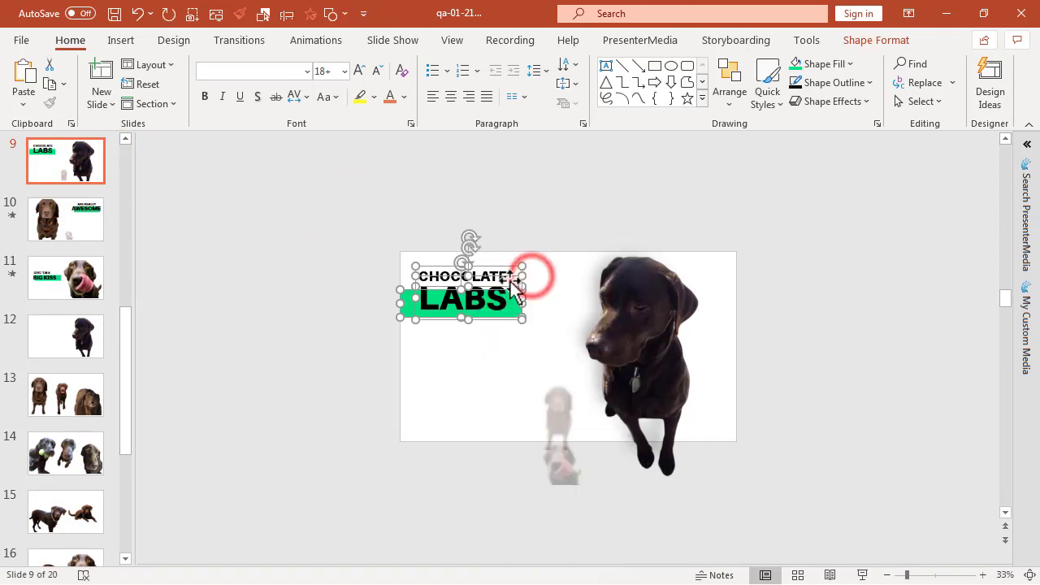
Paste the title onto slide 12 with Keep Source Formatting
{"action": "left_click", "coordinate": [77, 323]}
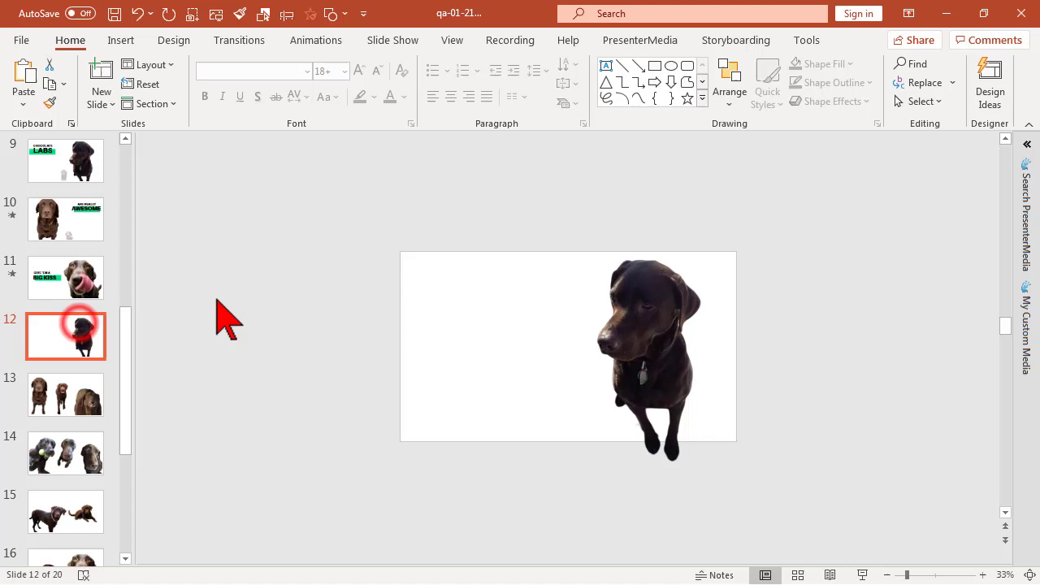
{"action": "right_click", "coordinate": [234, 294]}
{"action": "left_click", "coordinate": [278, 336]}
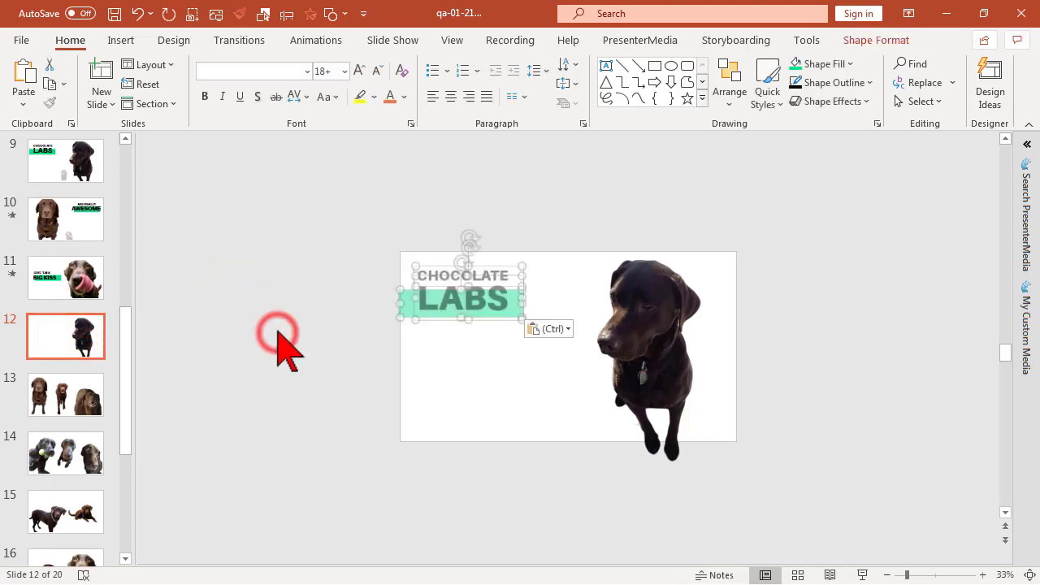
{"action": "left_click", "coordinate": [292, 320]}
Inspect the pasted LABS text box and green bar on slide 12
{"action": "left_click", "coordinate": [446, 276]}
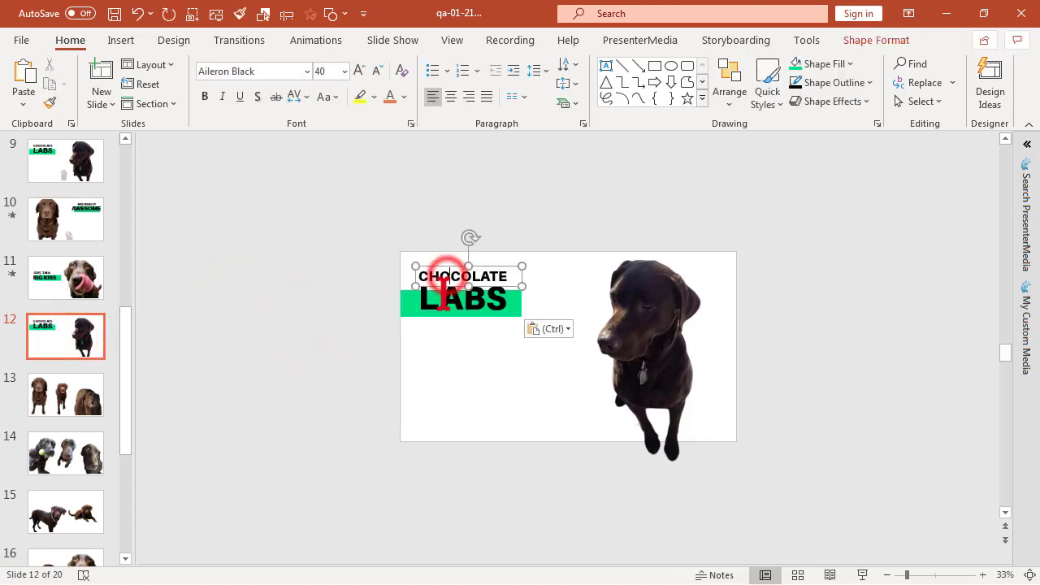
{"action": "left_click", "coordinate": [439, 297]}
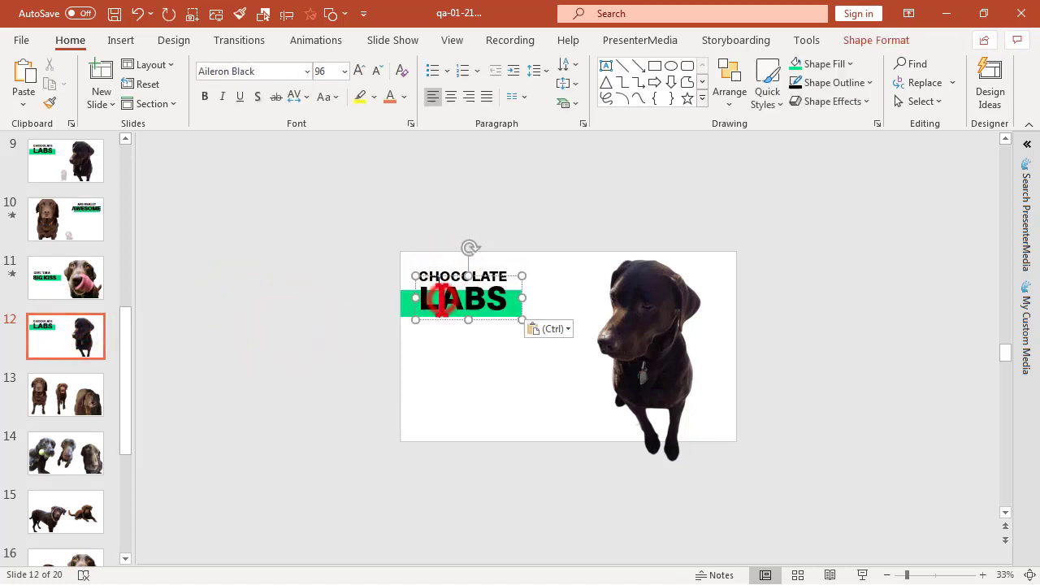
{"action": "left_click", "coordinate": [402, 312]}
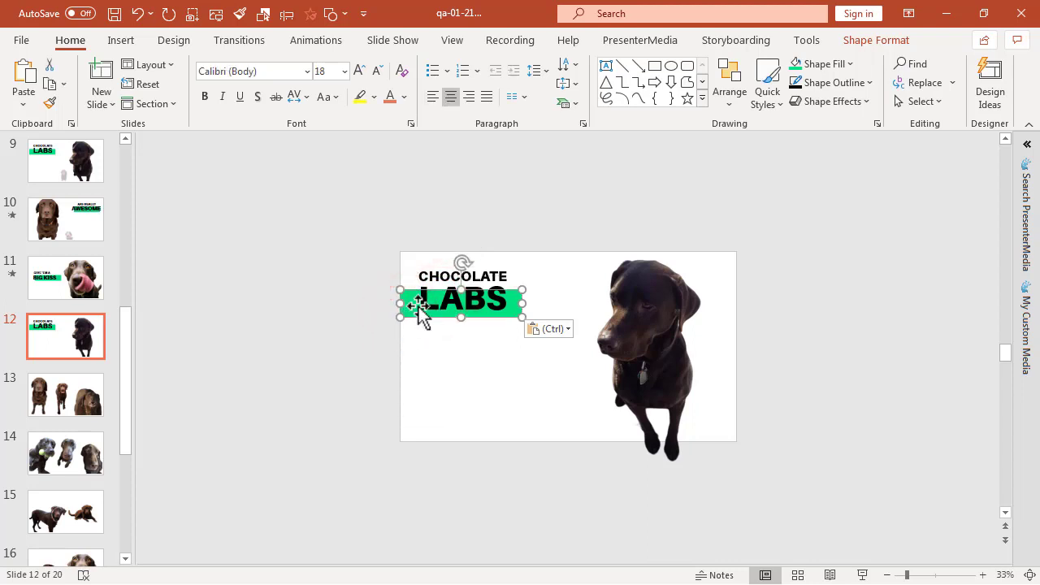
{"action": "left_click", "coordinate": [435, 378]}
{"action": "scroll", "coordinate": [434, 378], "scroll_direction": "up", "scroll_amount": 4}
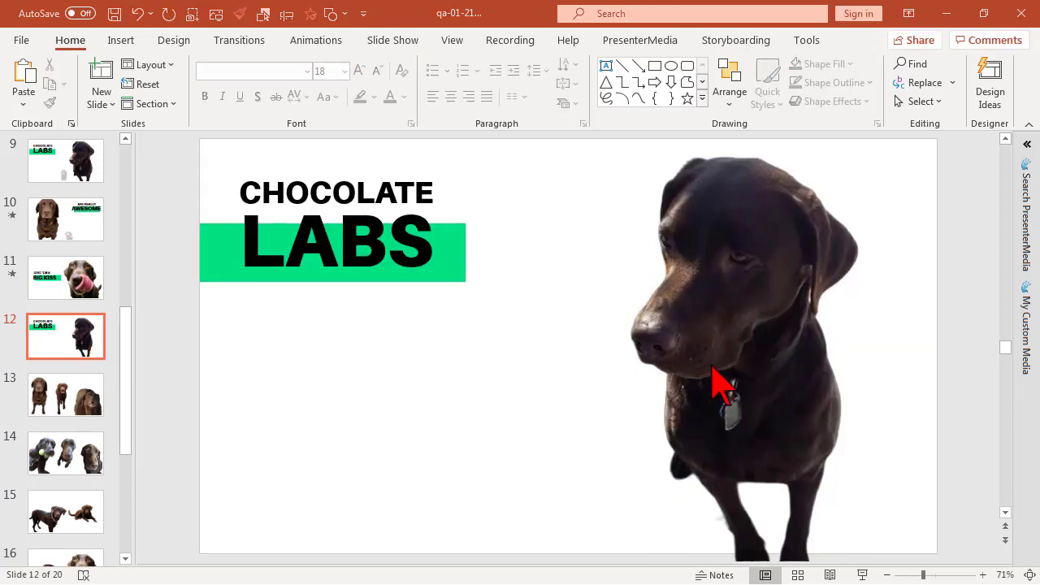
{"action": "right_click", "coordinate": [77, 339]}
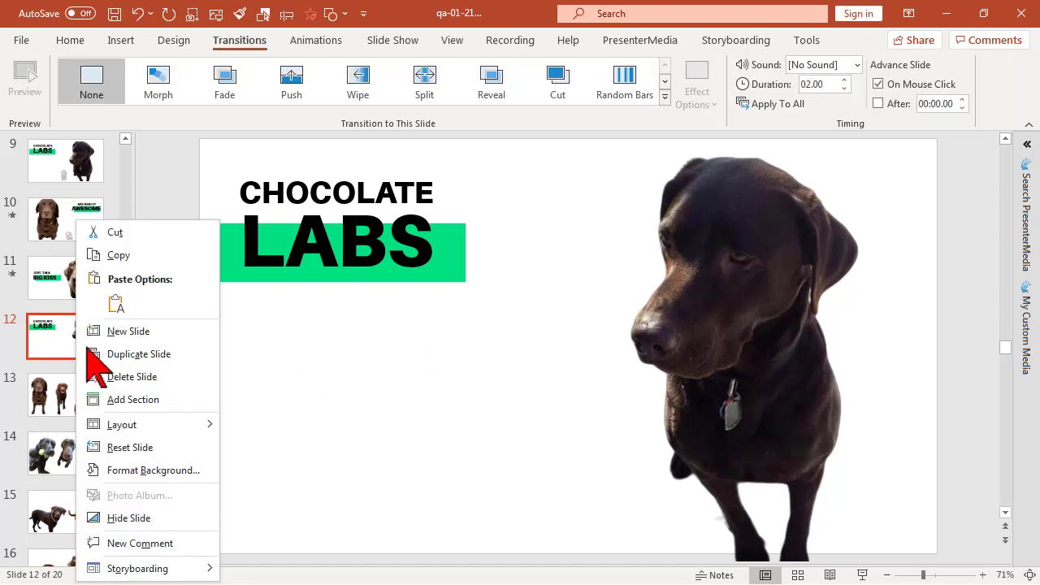
Duplicate slide 12 as slide 13 and delete its dog picture
{"action": "left_click", "coordinate": [99, 355]}
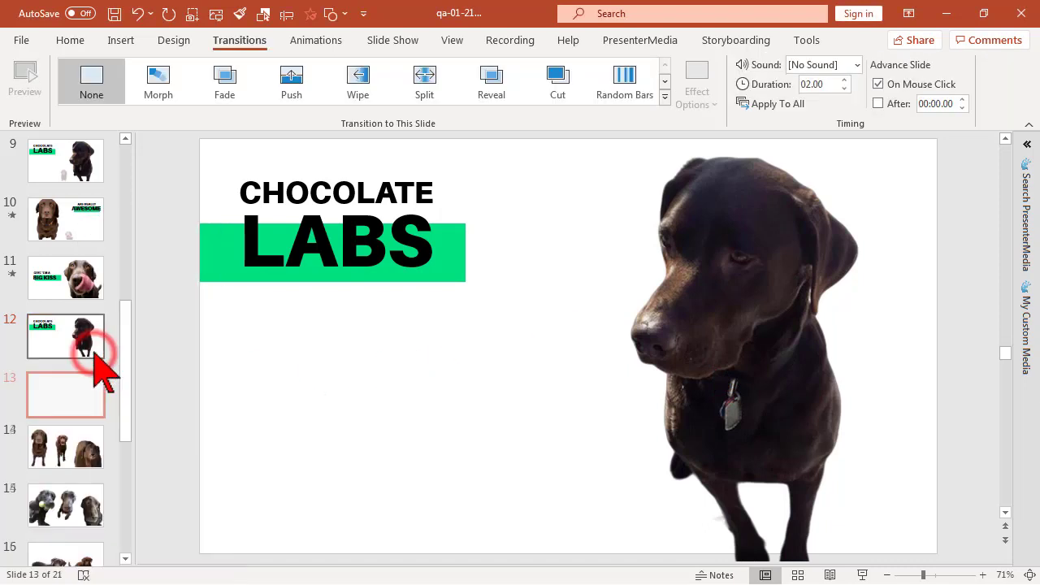
{"action": "left_click", "coordinate": [678, 403]}
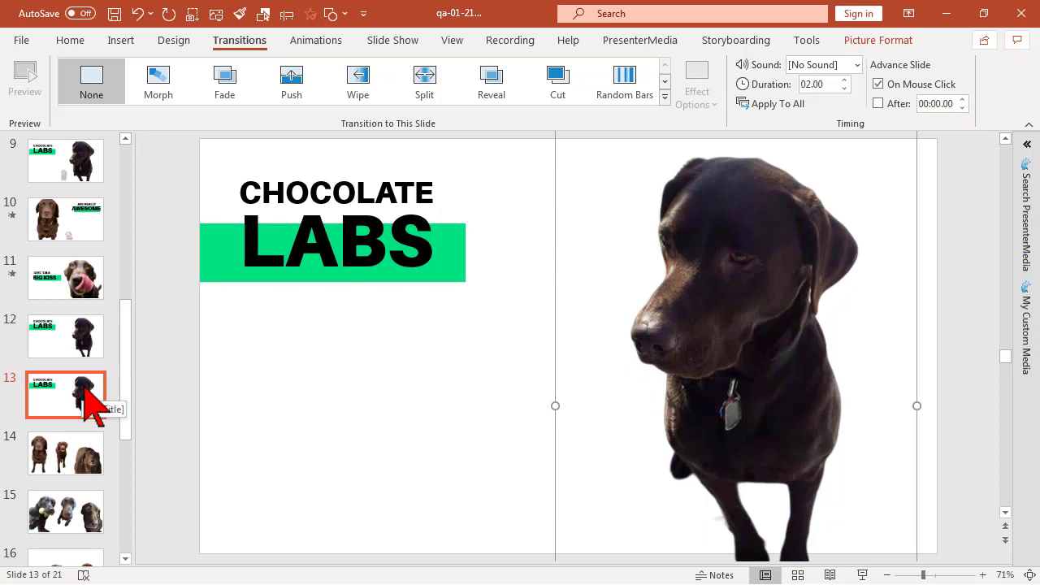
{"action": "key", "text": "Delete"}
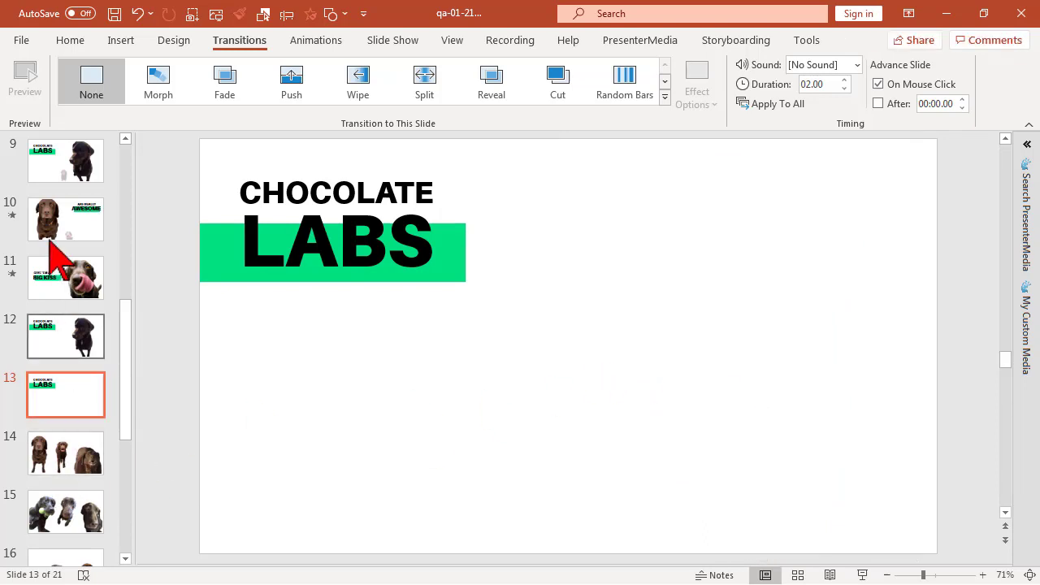
Bring the front-facing brown dog from slide 14 onto slide 13
{"action": "left_click", "coordinate": [50, 473]}
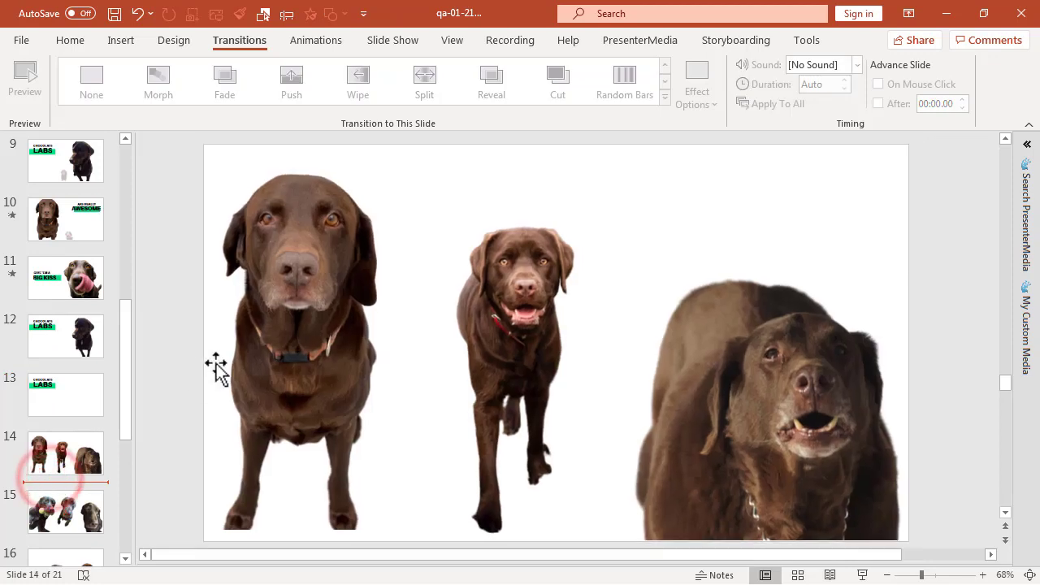
{"action": "left_click", "coordinate": [299, 367]}
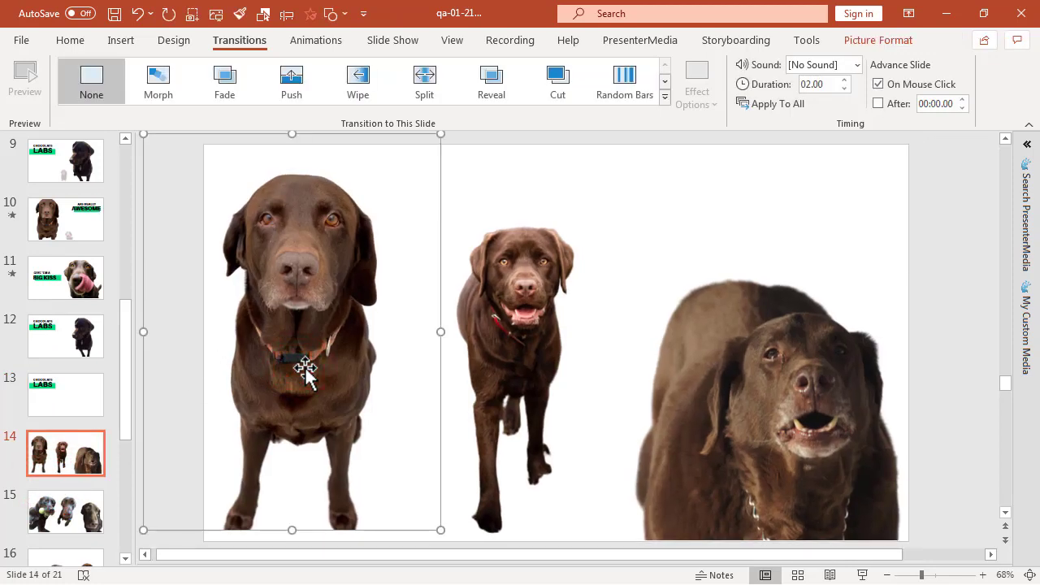
{"action": "left_click", "coordinate": [88, 393]}
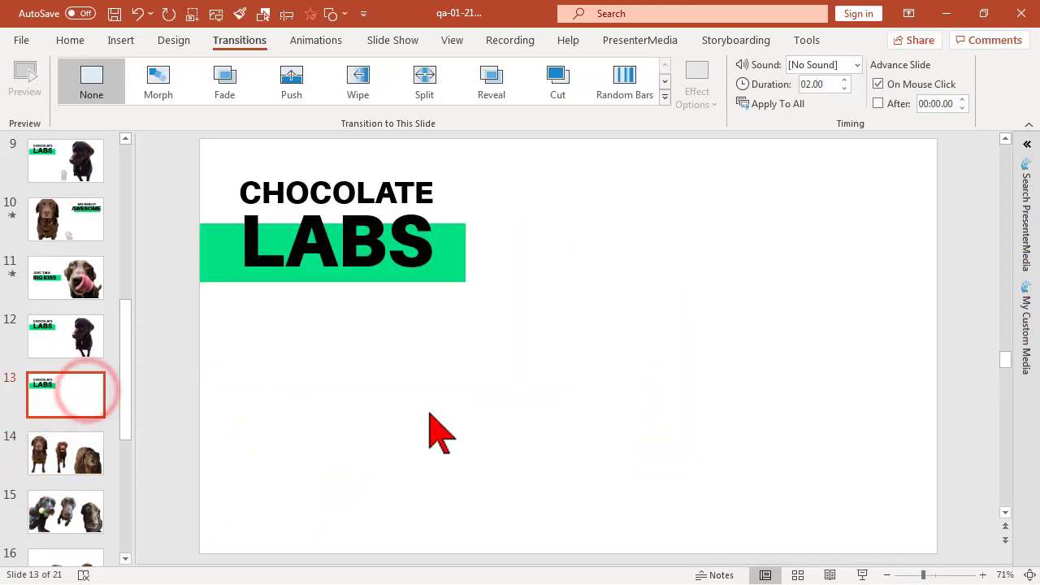
{"action": "key", "text": "ctrl+v"}
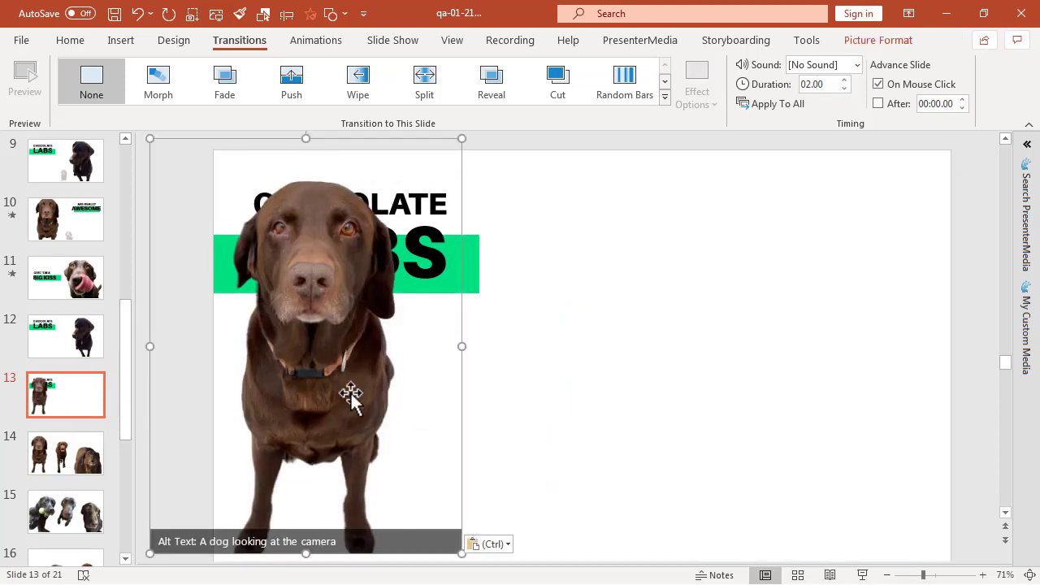
{"action": "left_click_drag", "start_coordinate": [337, 397], "coordinate": [722, 448]}
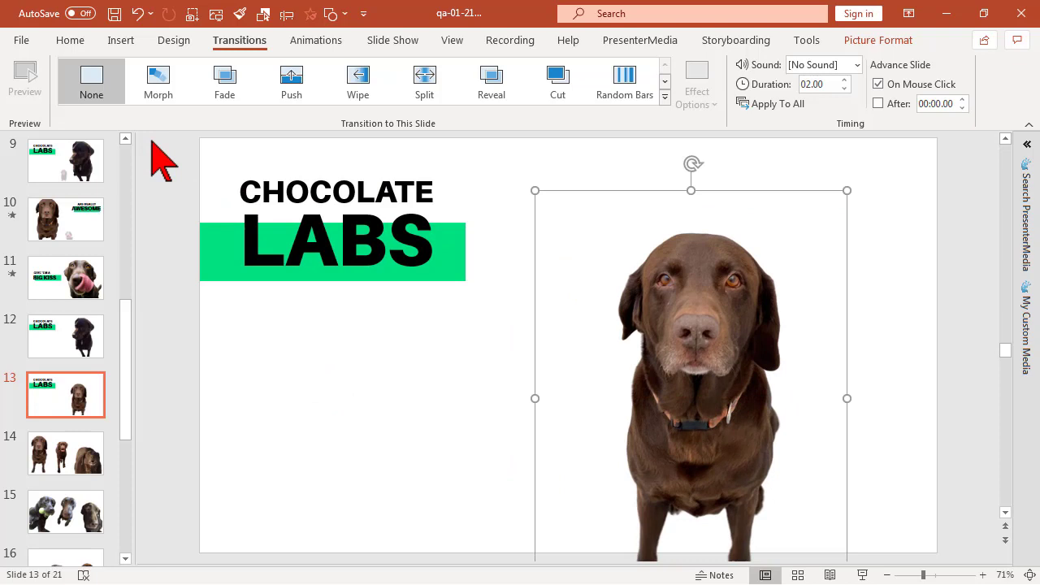
Move the CHOCOLATE LABS title to the upper right and the enlarged brown dog to the lower left
{"action": "left_click_drag", "start_coordinate": [151, 138], "coordinate": [579, 387]}
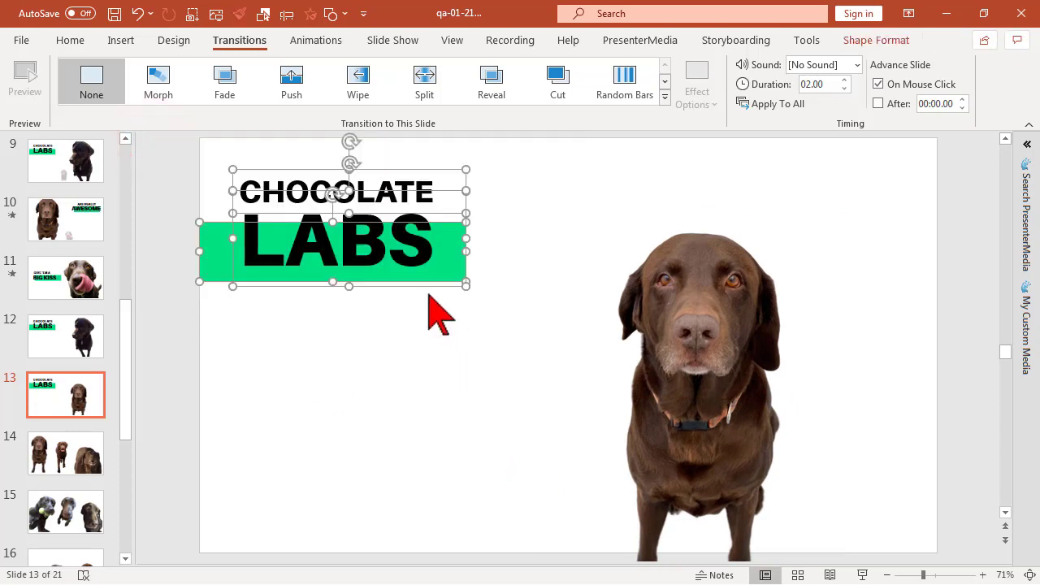
{"action": "left_click_drag", "start_coordinate": [426, 290], "coordinate": [896, 277]}
{"action": "left_click_drag", "start_coordinate": [837, 330], "coordinate": [838, 331]}
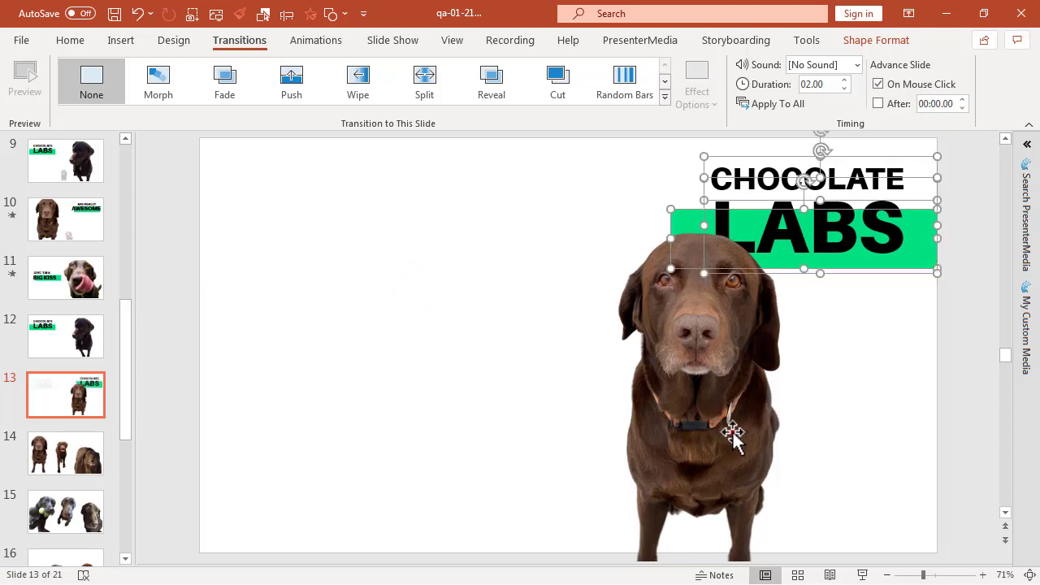
{"action": "left_click_drag", "start_coordinate": [733, 434], "coordinate": [374, 407]}
{"action": "left_click_drag", "start_coordinate": [406, 358], "coordinate": [405, 358]}
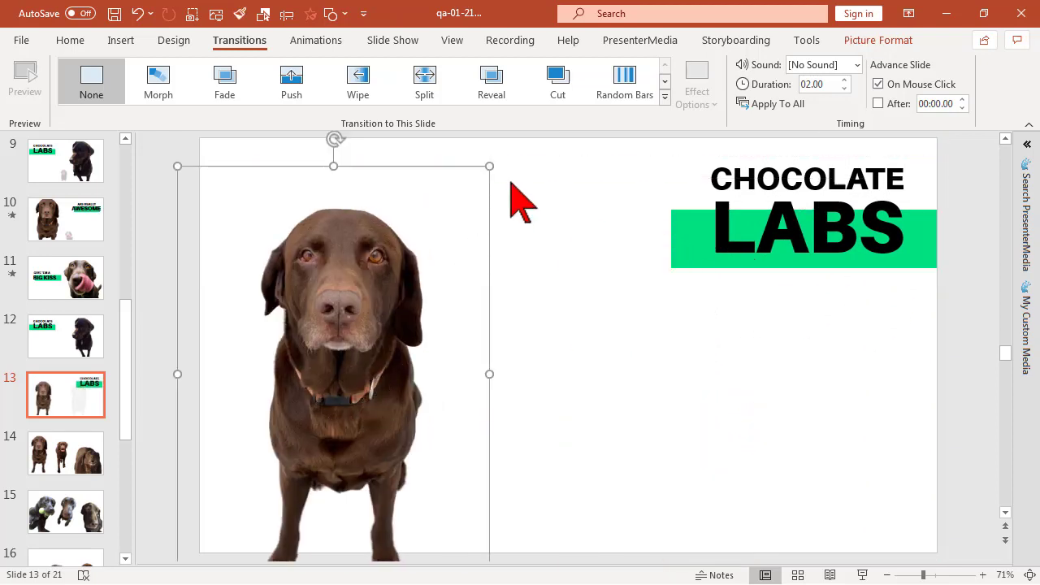
{"action": "left_click_drag", "start_coordinate": [489, 165], "coordinate": [569, 83]}
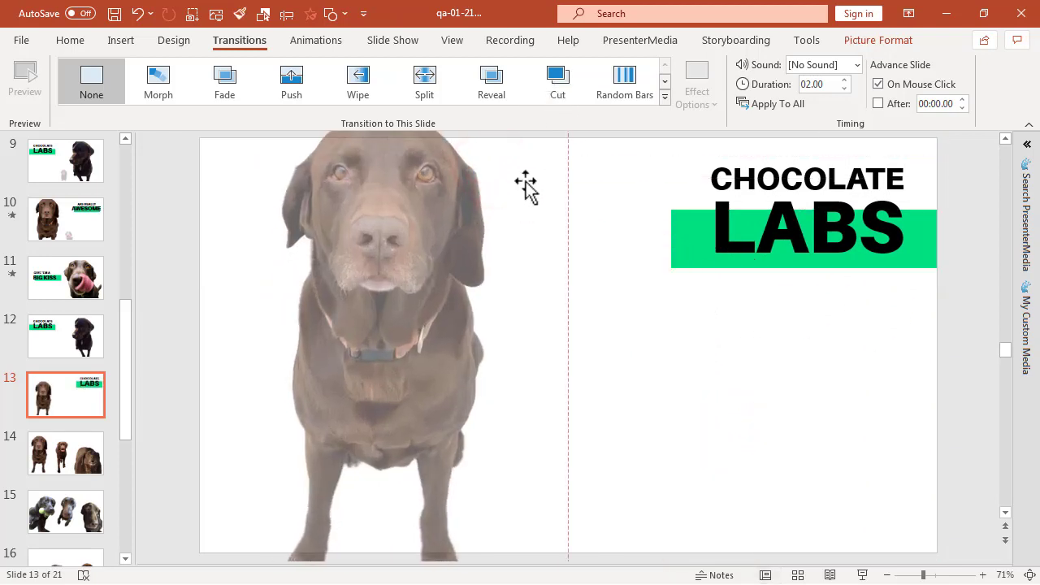
{"action": "left_click_drag", "start_coordinate": [441, 302], "coordinate": [429, 334]}
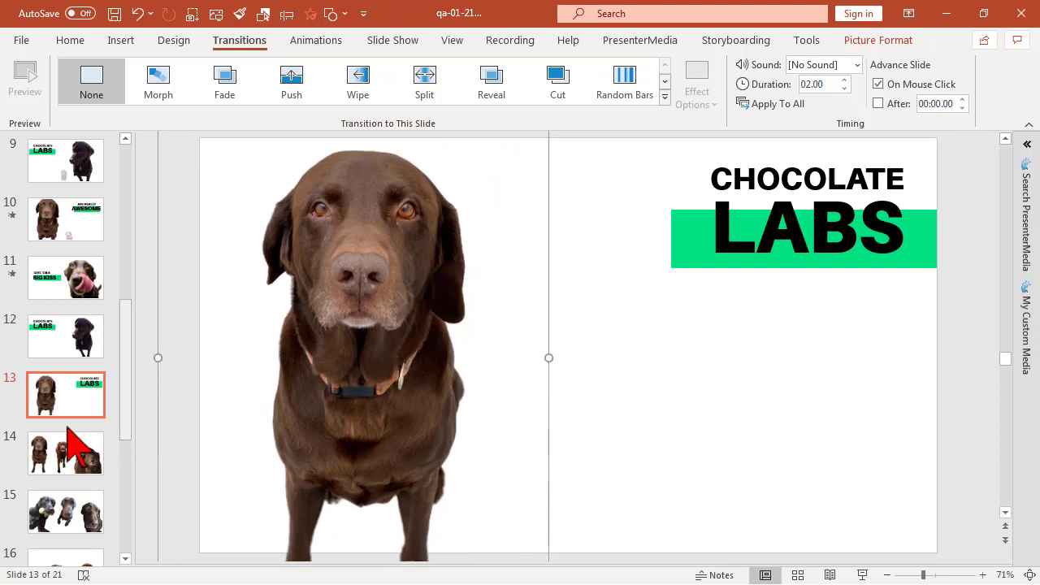
Duplicate slide 13 as a new slide 14, discarding an accidental blank slide
{"action": "right_click", "coordinate": [67, 426]}
{"action": "left_click", "coordinate": [95, 490]}
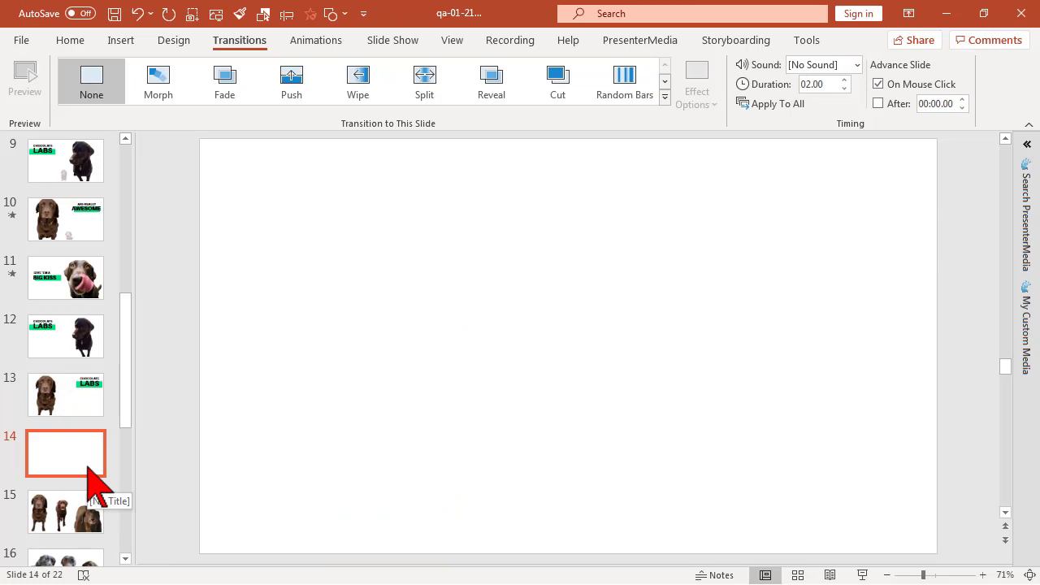
{"action": "key", "text": "Delete"}
{"action": "right_click", "coordinate": [87, 403]}
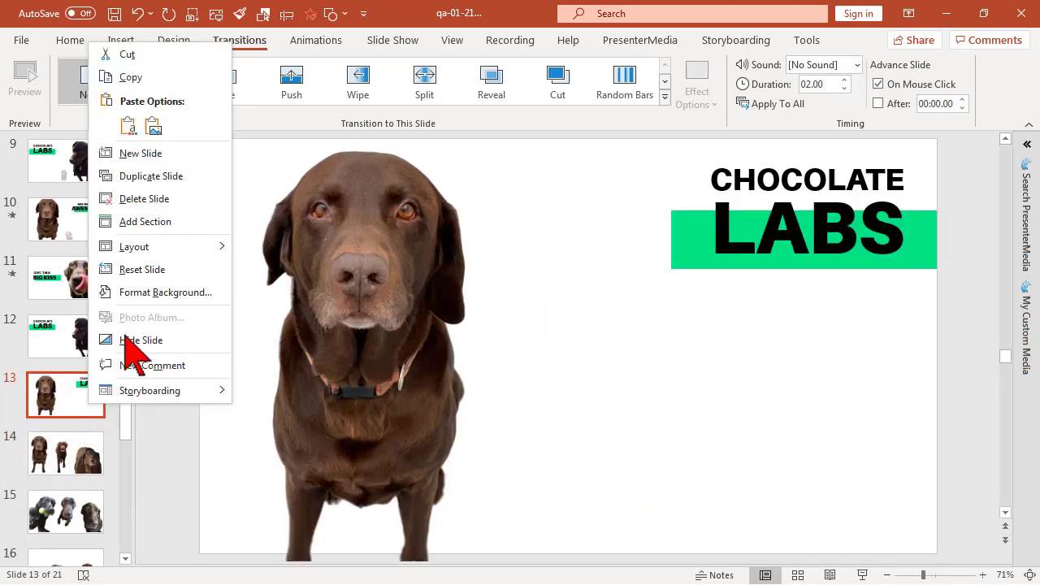
{"action": "left_click", "coordinate": [168, 175]}
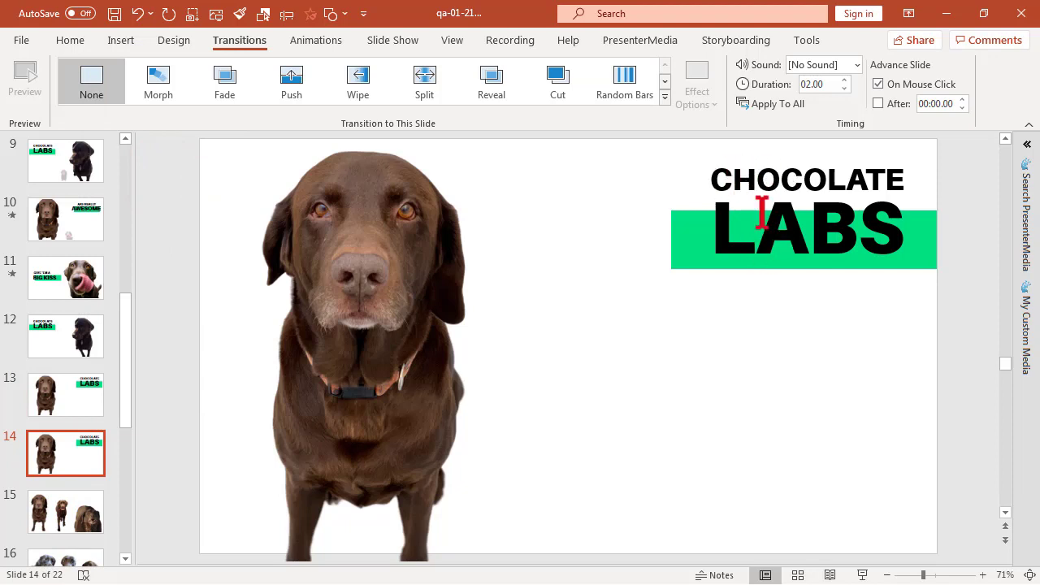
Delete the dog on slide 14 and move the CHOCOLATE LABS logo to the left edge
{"action": "left_click", "coordinate": [410, 372]}
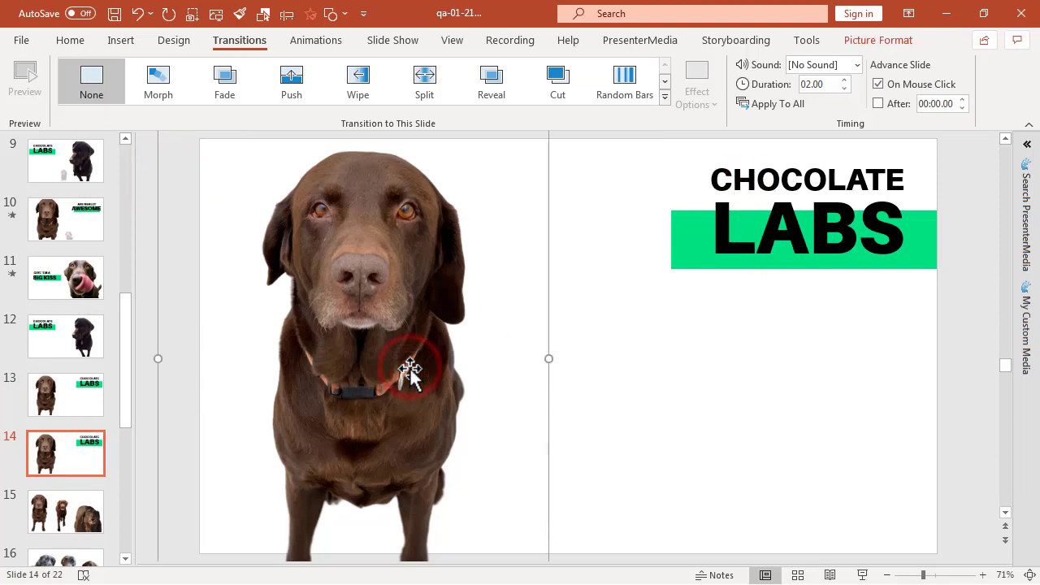
{"action": "key", "text": "Delete"}
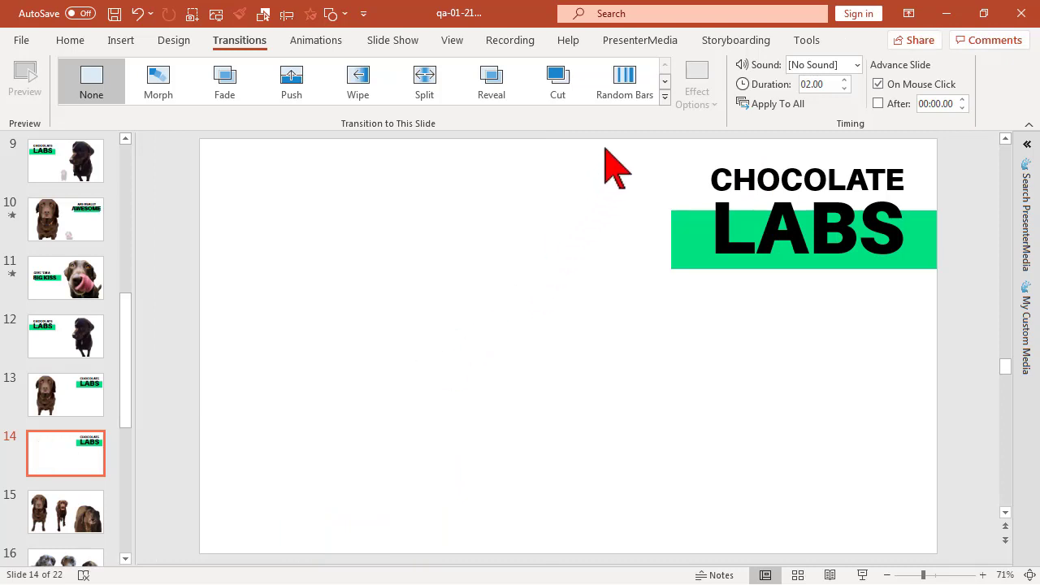
{"action": "left_click", "coordinate": [605, 148]}
{"action": "left_click_drag", "start_coordinate": [692, 203], "coordinate": [942, 341]}
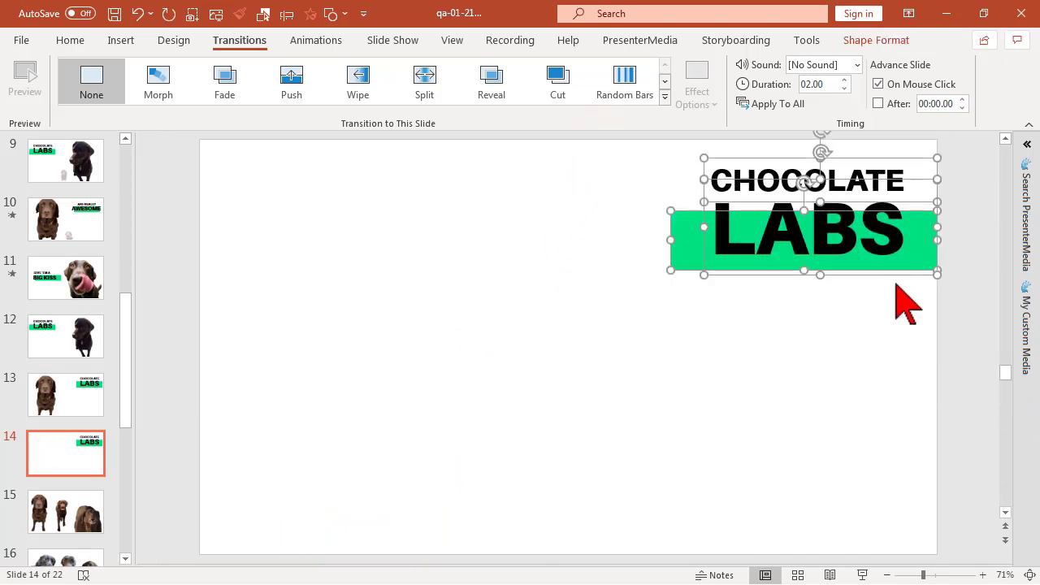
{"action": "left_click_drag", "start_coordinate": [894, 277], "coordinate": [427, 306]}
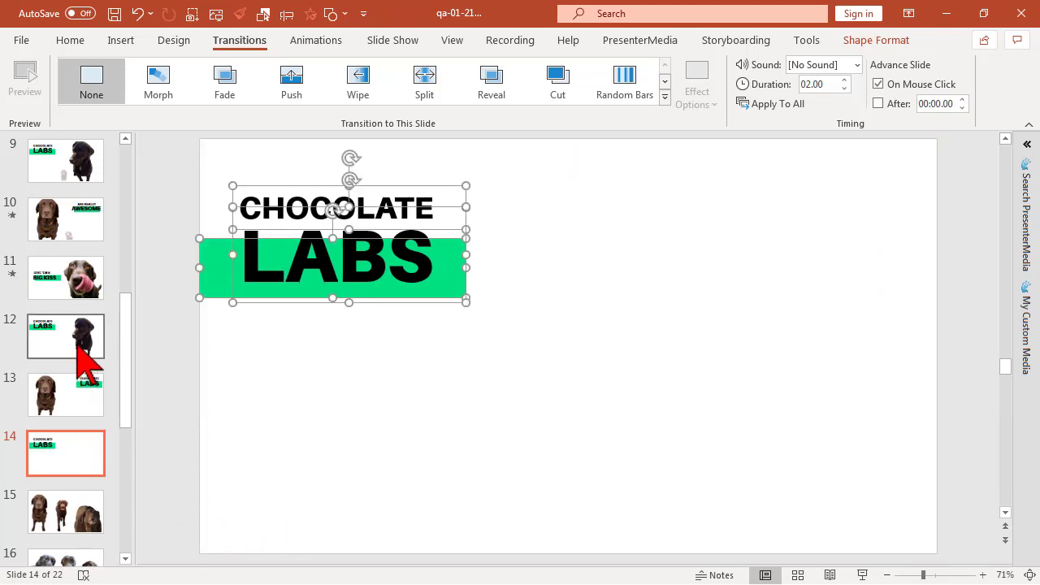
Copy slide 18's tongue-licking dog photo and paste it onto slide 14
{"action": "left_click_drag", "start_coordinate": [130, 404], "coordinate": [126, 406]}
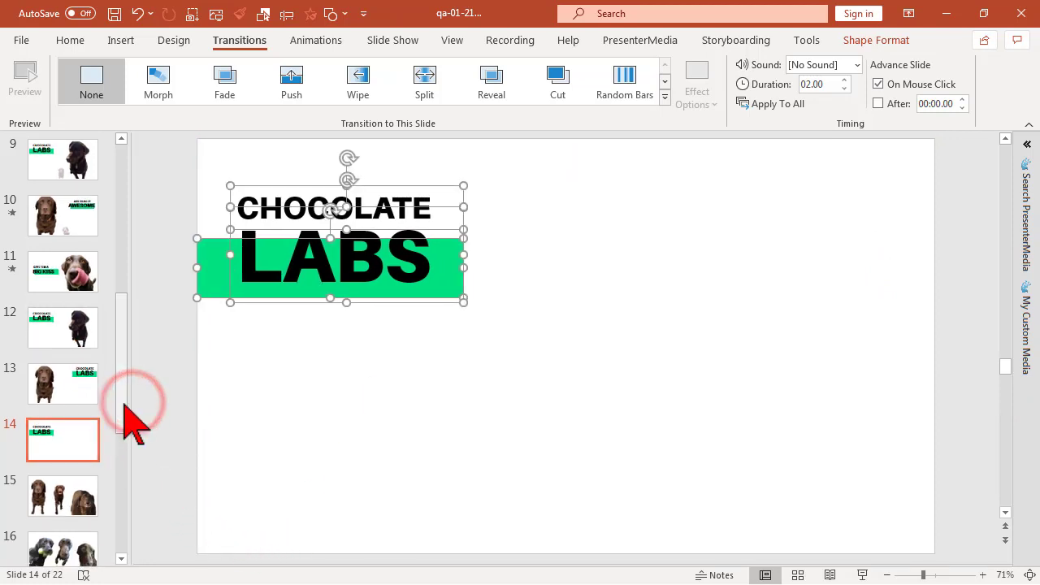
{"action": "scroll", "coordinate": [130, 480], "scroll_direction": "down", "scroll_amount": 3}
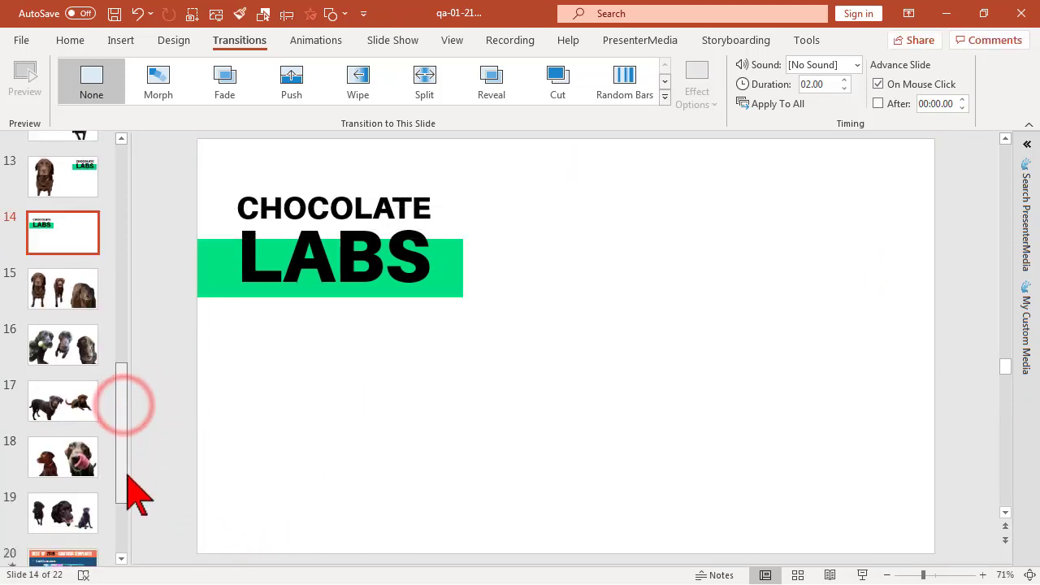
{"action": "left_click", "coordinate": [81, 446]}
{"action": "right_click", "coordinate": [788, 445]}
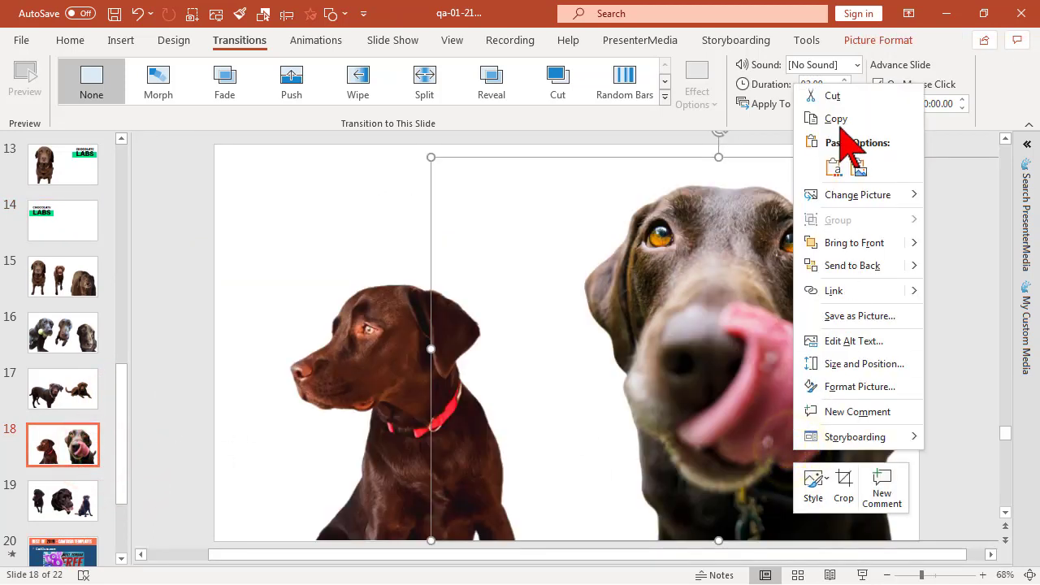
{"action": "left_click", "coordinate": [836, 121]}
{"action": "left_click", "coordinate": [63, 231]}
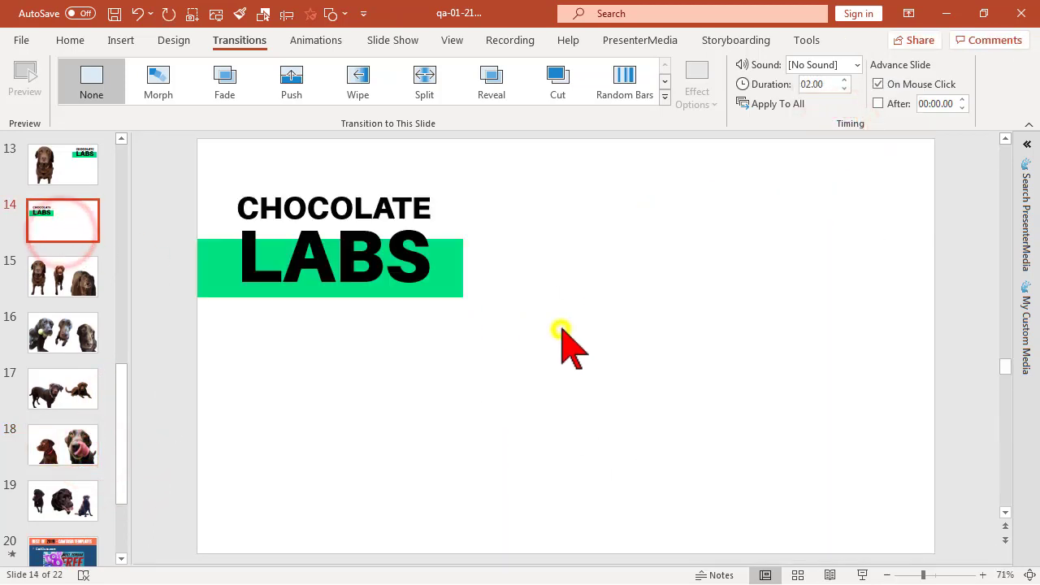
{"action": "right_click", "coordinate": [560, 328]}
{"action": "left_click", "coordinate": [602, 368]}
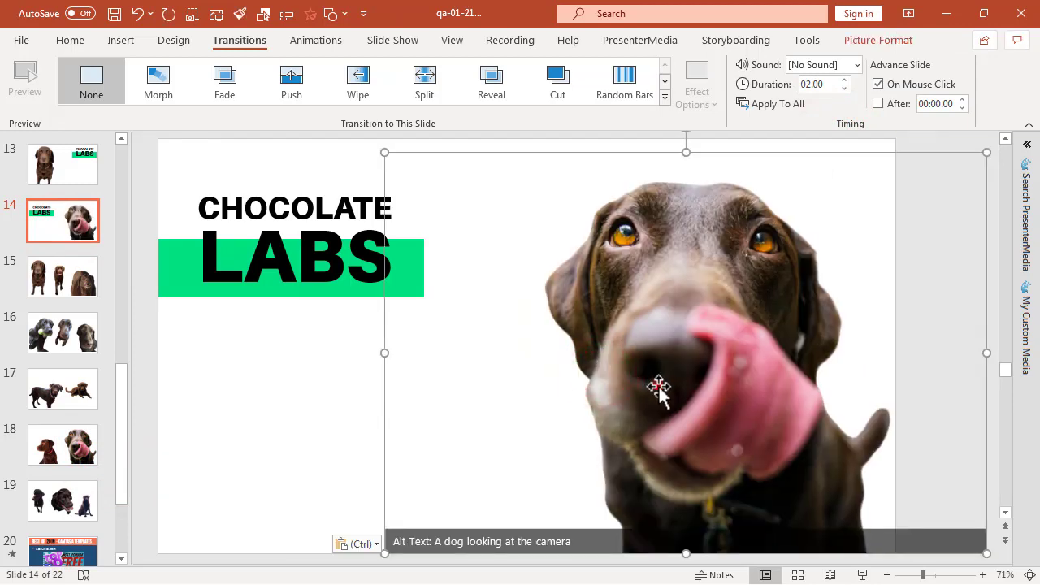
{"action": "left_click", "coordinate": [645, 382]}
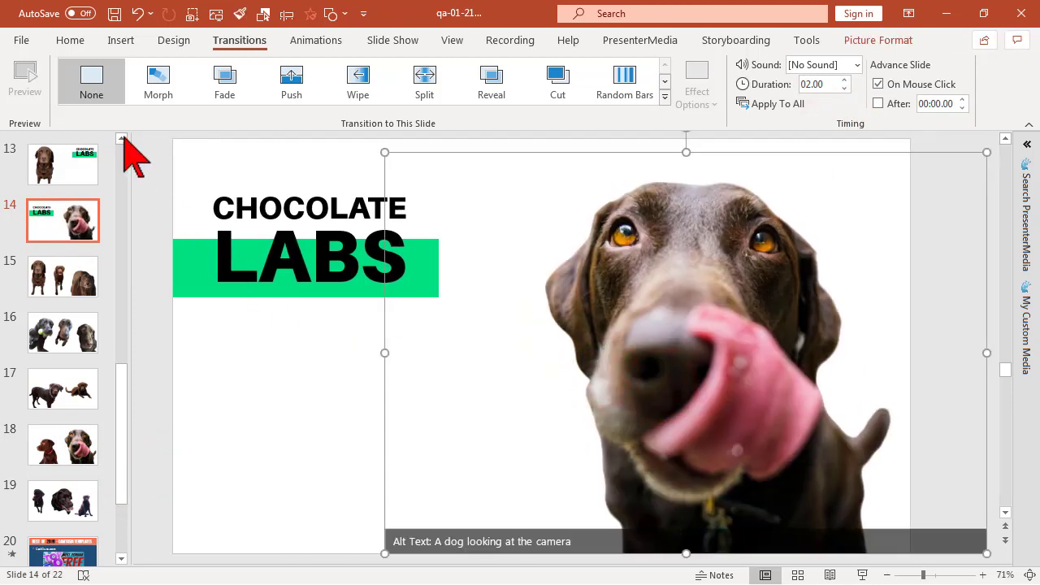
{"action": "left_click", "coordinate": [121, 138]}
{"action": "left_click", "coordinate": [121, 139]}
Compare slides 12, 13 and 14, checking the dark dog picture on slide 12
{"action": "left_click", "coordinate": [73, 218]}
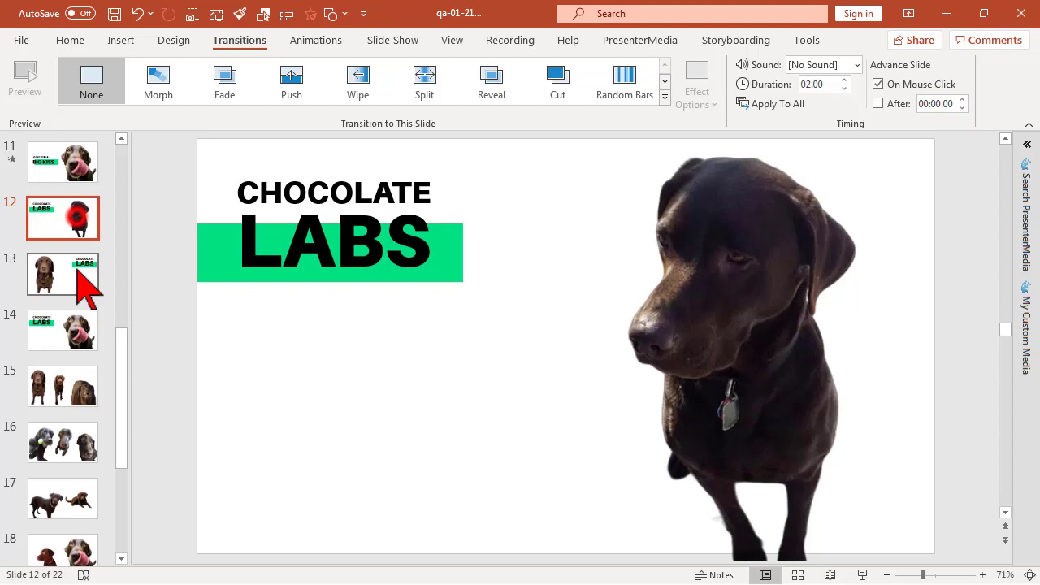
{"action": "left_click", "coordinate": [78, 272]}
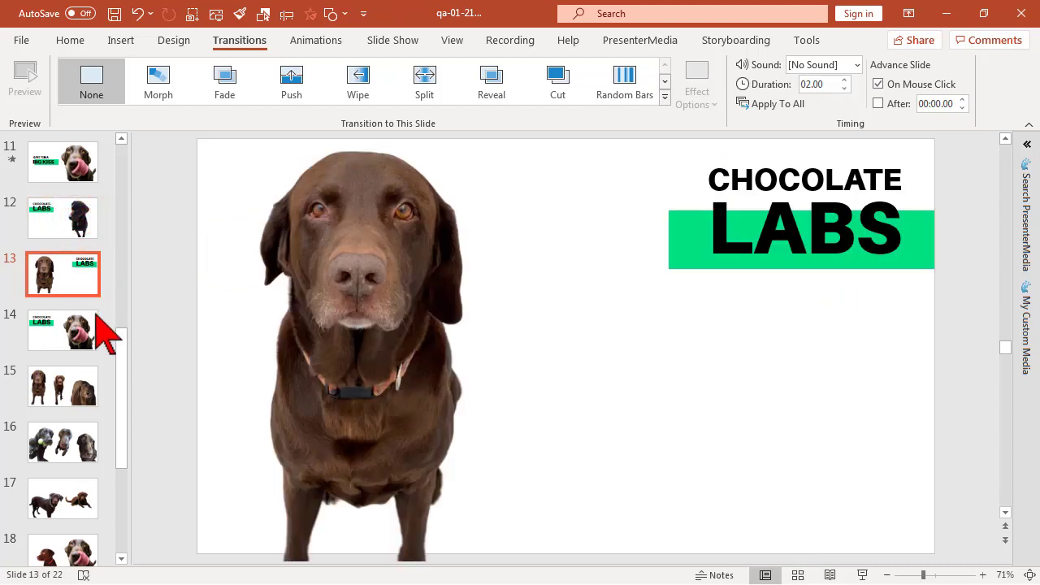
{"action": "left_click", "coordinate": [102, 334]}
{"action": "left_click", "coordinate": [71, 221]}
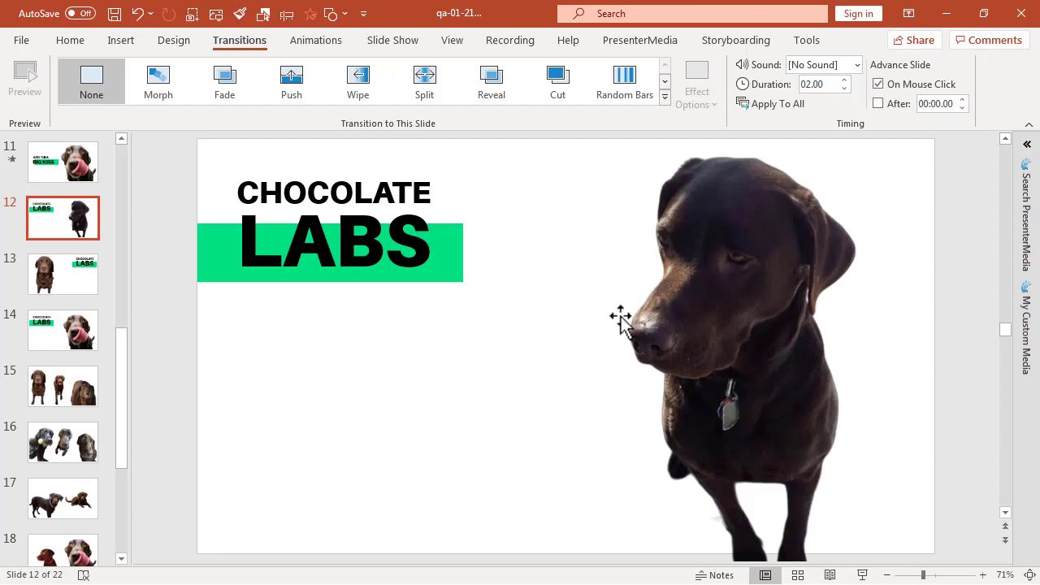
{"action": "left_click", "coordinate": [676, 319]}
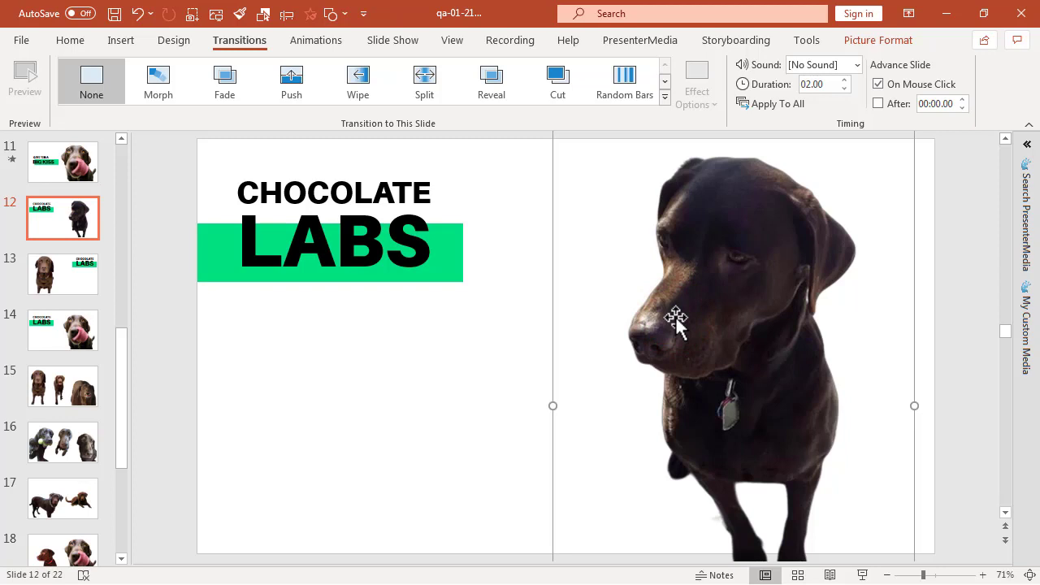
{"action": "left_click", "coordinate": [426, 376]}
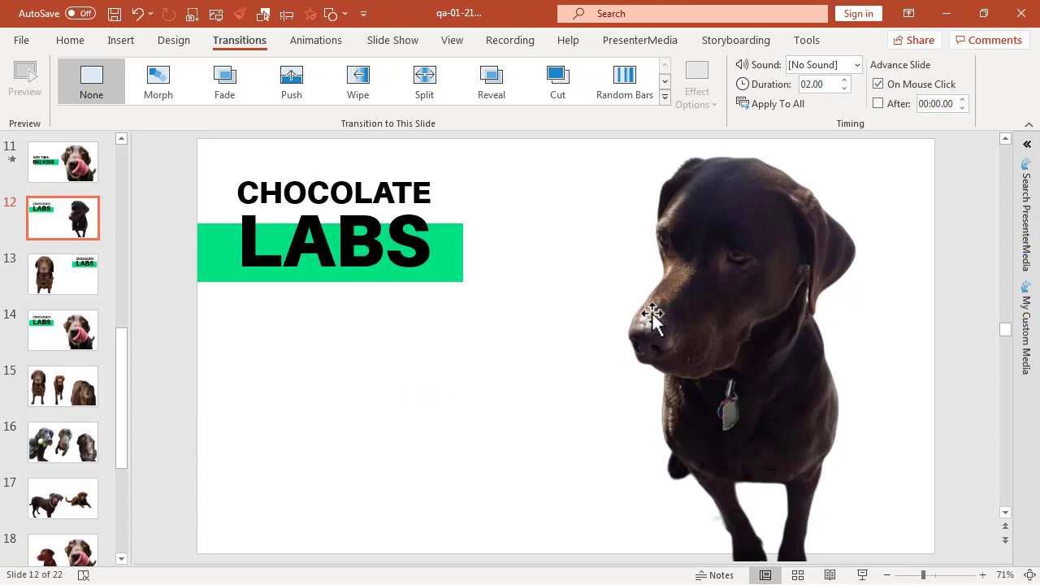
{"action": "left_click", "coordinate": [121, 139]}
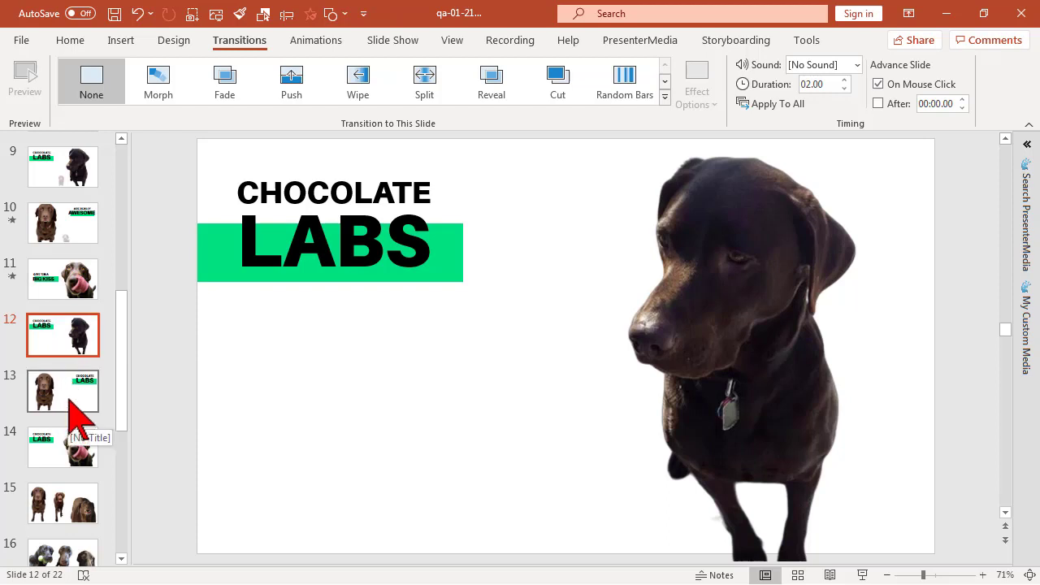
Switch between slides 13 and 12, ending on slide 13 with the brown dog
{"action": "left_click", "coordinate": [70, 408]}
{"action": "left_click", "coordinate": [77, 351]}
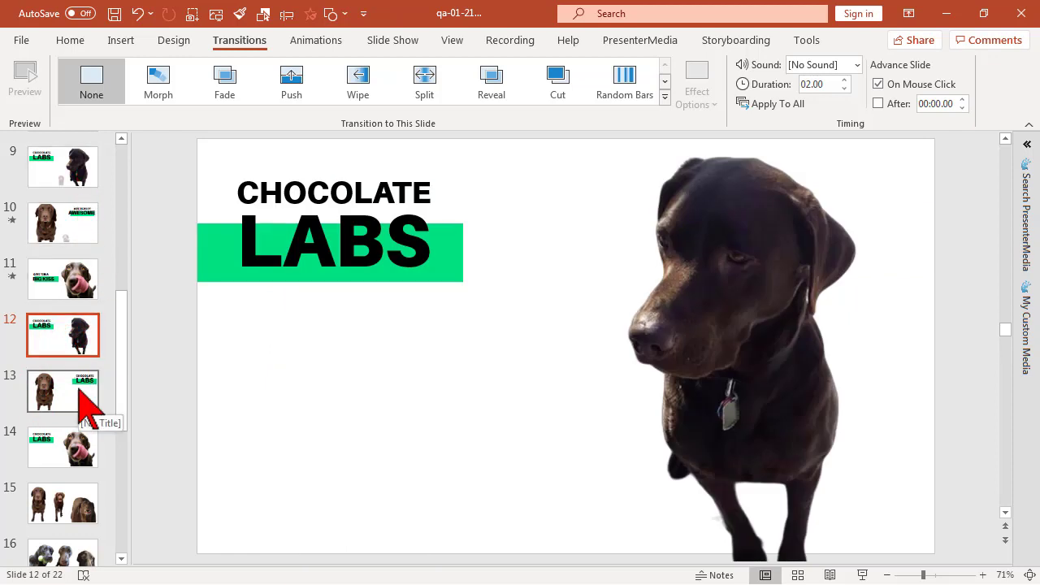
{"action": "left_click", "coordinate": [85, 398]}
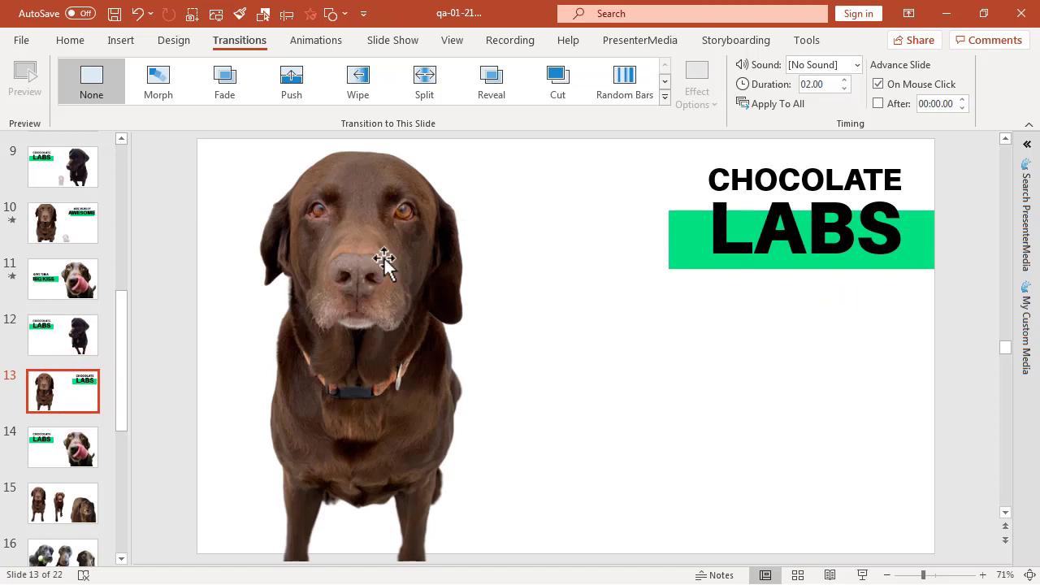
Paste slide 13's brown dog onto slide 12 with Use Destination Theme and shrink it at the bottom
{"action": "right_click", "coordinate": [358, 274]}
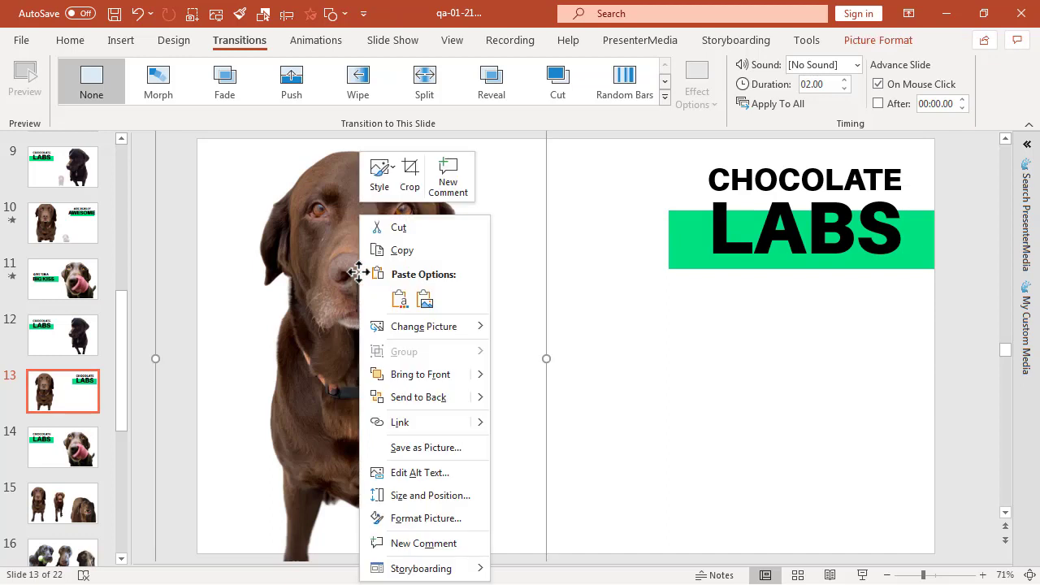
{"action": "left_click", "coordinate": [398, 251]}
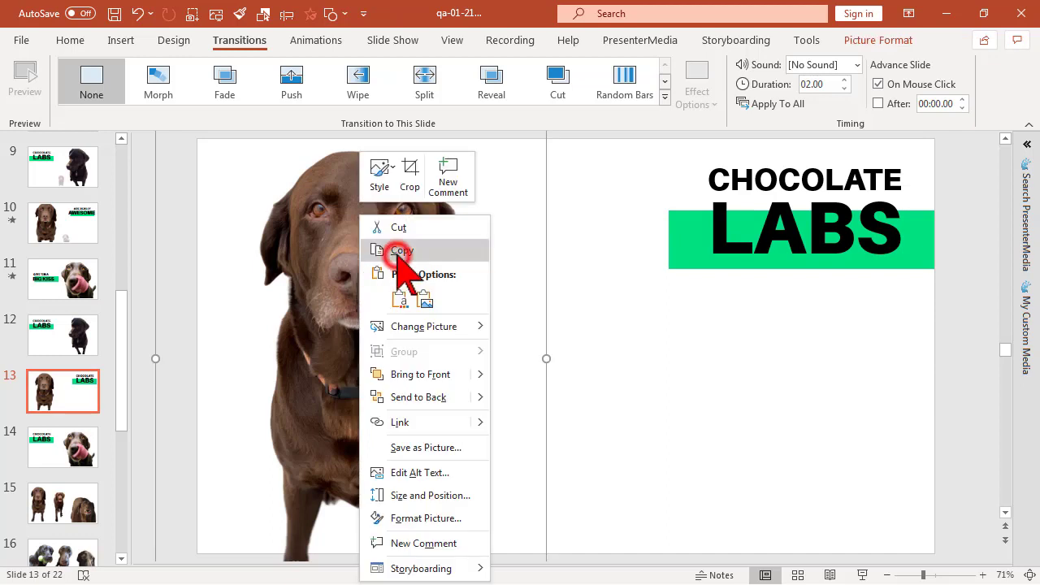
{"action": "left_click", "coordinate": [81, 349]}
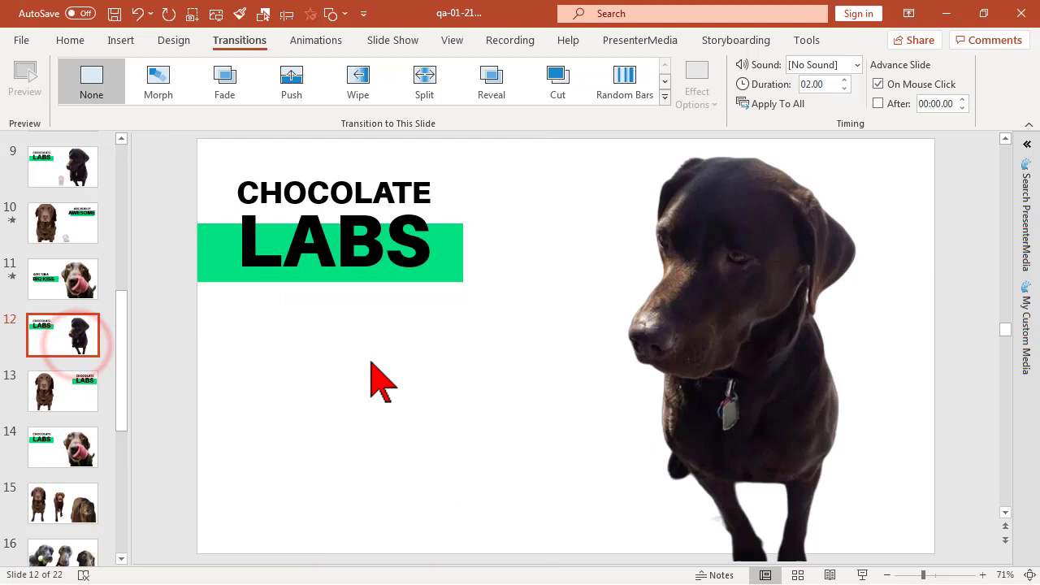
{"action": "right_click", "coordinate": [371, 366]}
{"action": "left_click", "coordinate": [413, 180]}
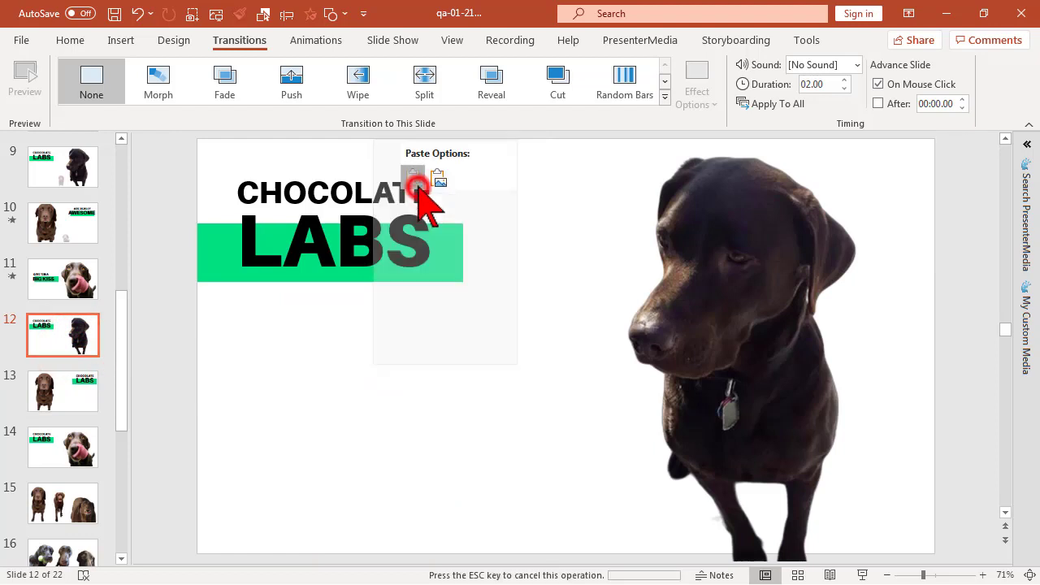
{"action": "scroll", "coordinate": [424, 303], "scroll_direction": "down", "scroll_amount": 2, "text": "ctrl"}
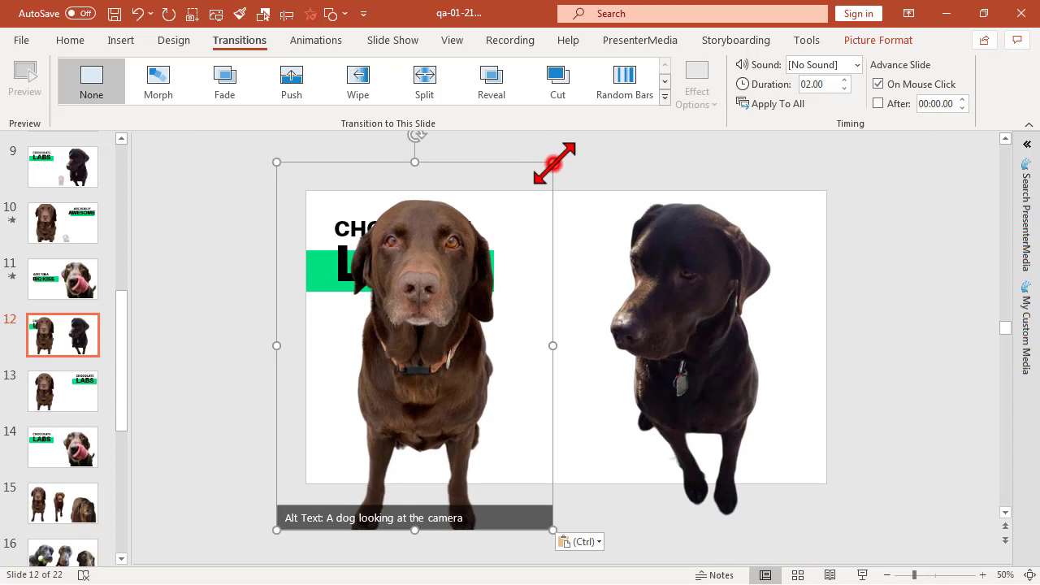
{"action": "left_click_drag", "start_coordinate": [552, 162], "coordinate": [543, 448]}
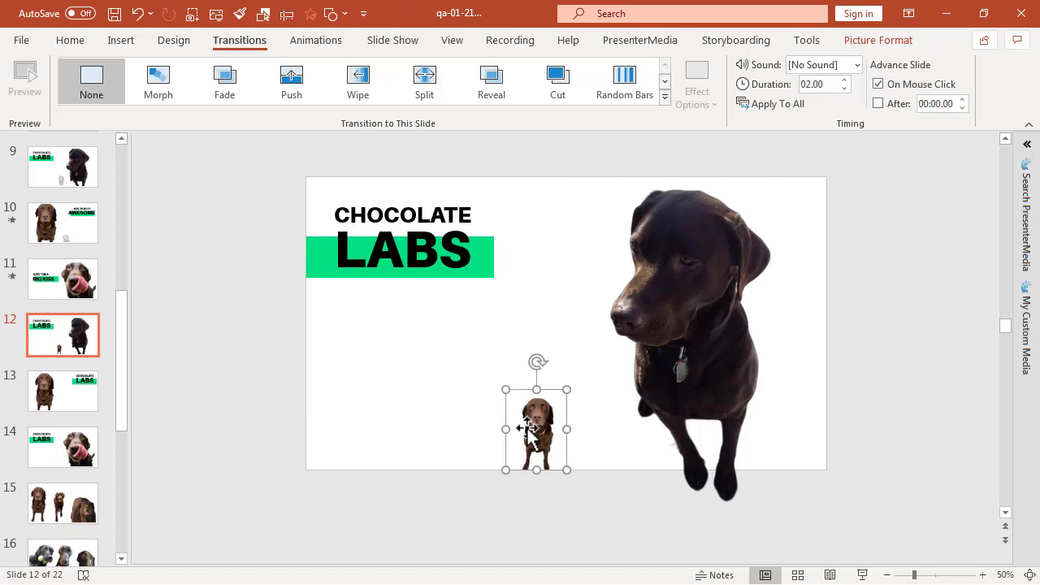
Set the small dog picture's transparency to 70 in Format Picture
{"action": "right_click", "coordinate": [528, 435]}
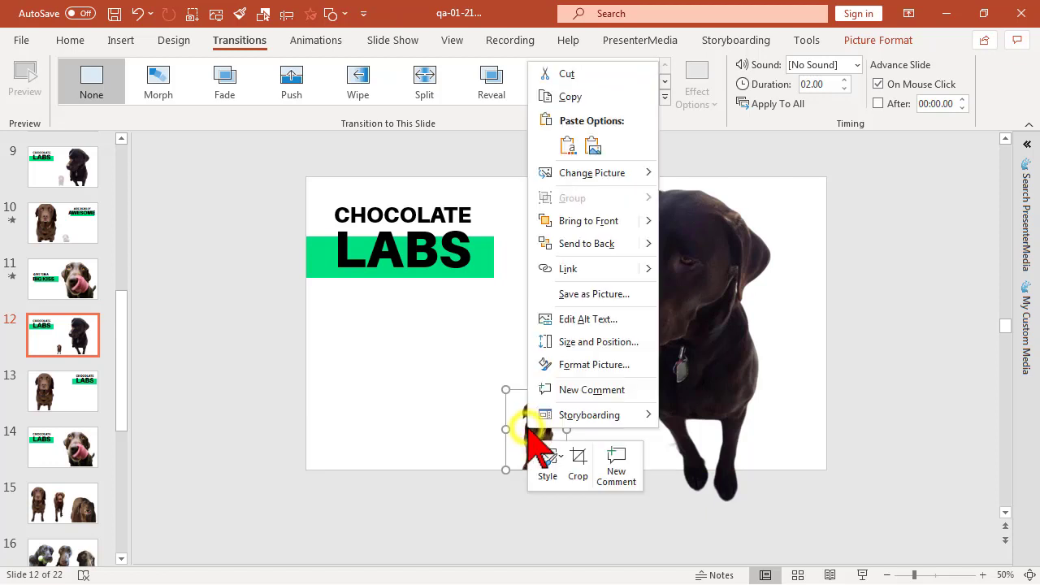
{"action": "left_click", "coordinate": [638, 367]}
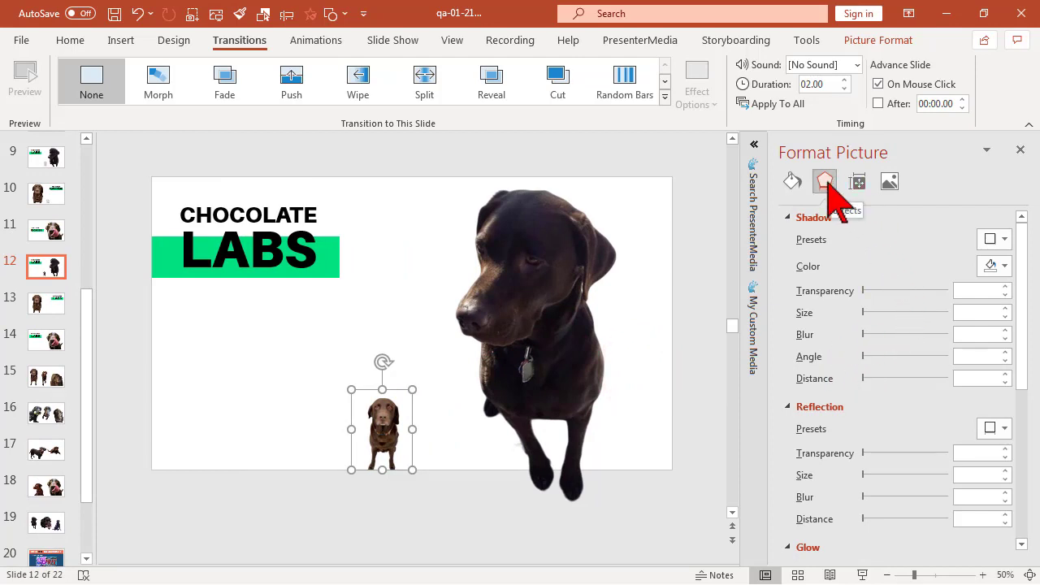
{"action": "left_click", "coordinate": [889, 182]}
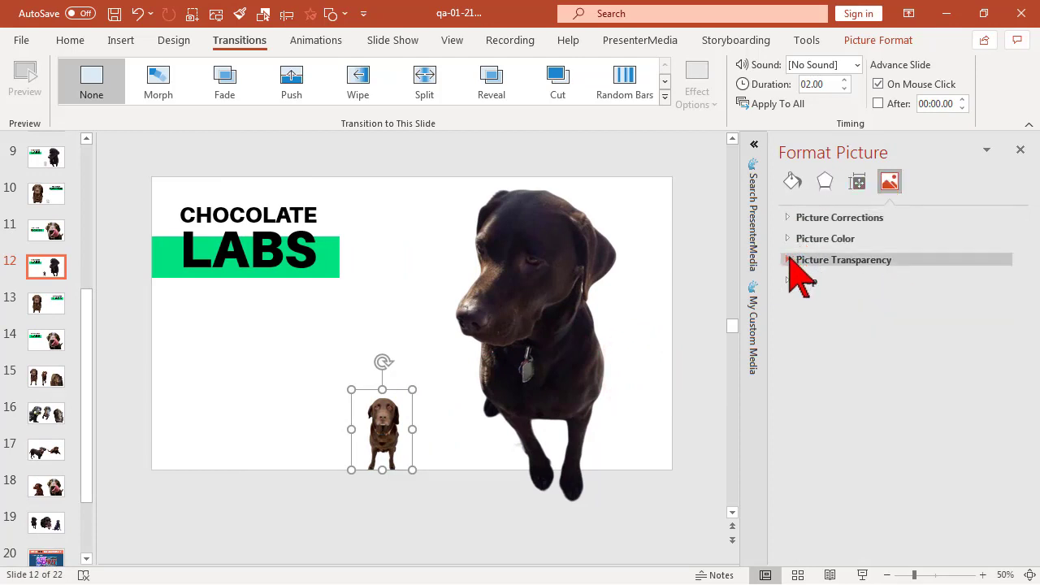
{"action": "left_click", "coordinate": [794, 261]}
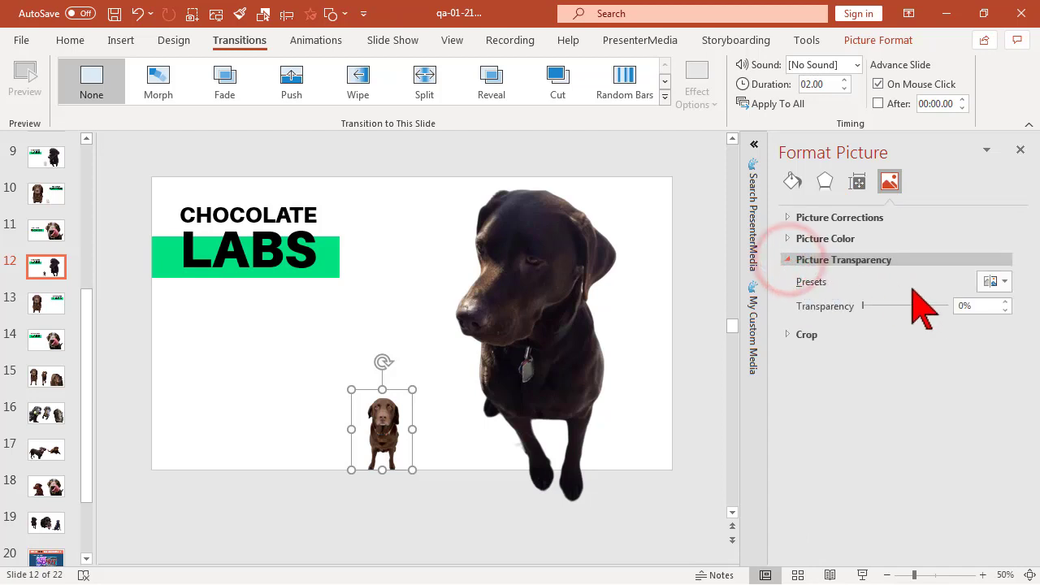
{"action": "left_click", "coordinate": [981, 307]}
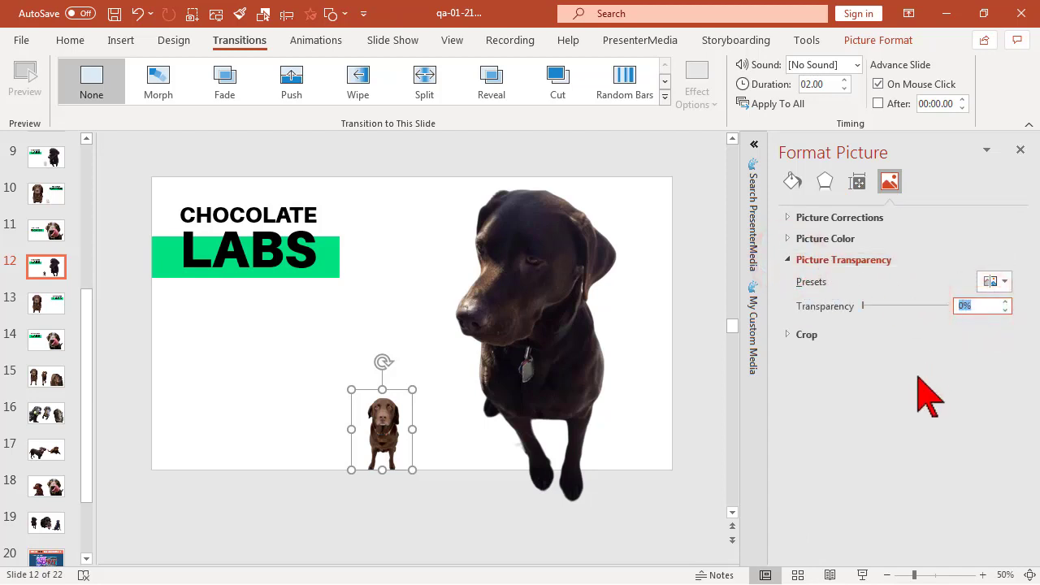
{"action": "type", "text": "70"}
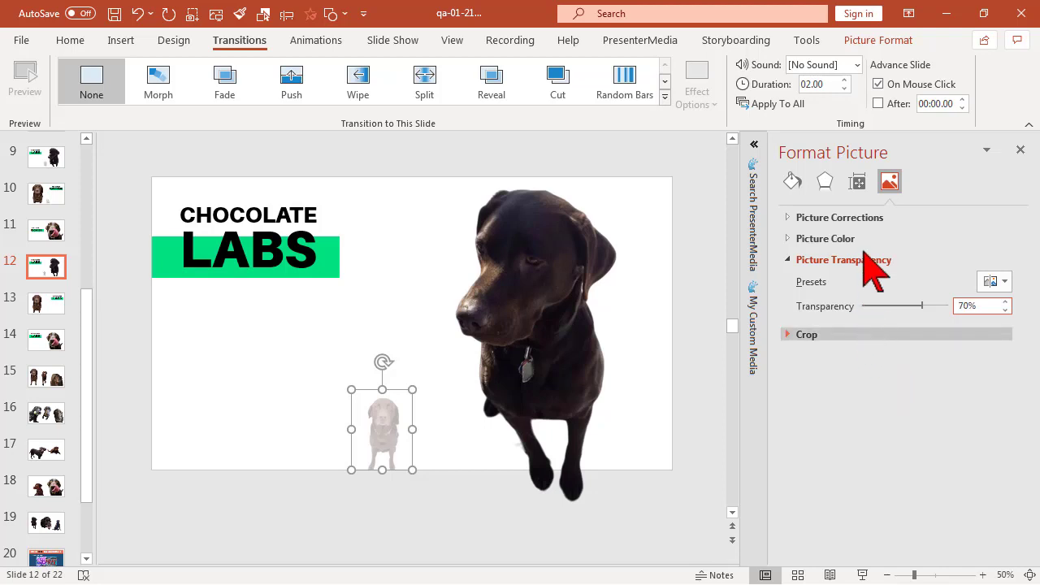
Apply the Blur artistic effect with radius 20 and close the Format Picture pane
{"action": "left_click", "coordinate": [826, 185]}
{"action": "left_click", "coordinate": [1018, 278]}
{"action": "left_click_drag", "start_coordinate": [1028, 333], "coordinate": [1030, 480]}
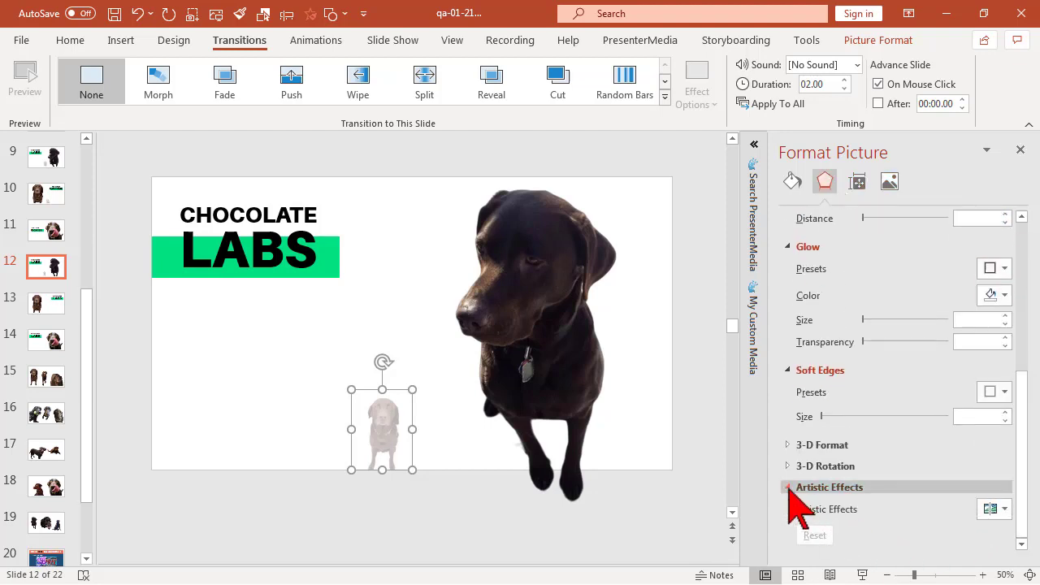
{"action": "left_click", "coordinate": [1005, 508]}
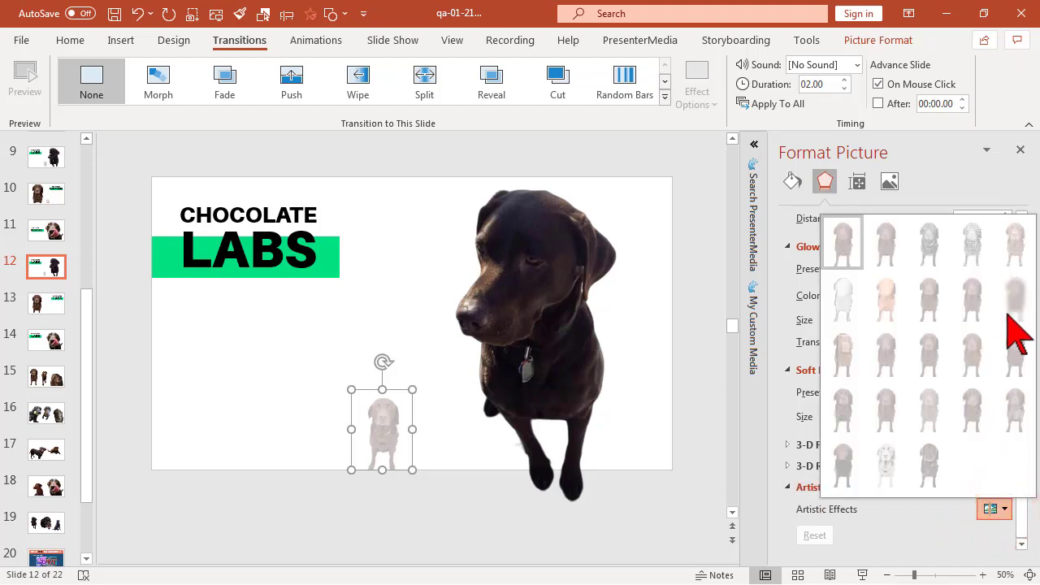
{"action": "left_click", "coordinate": [1010, 304]}
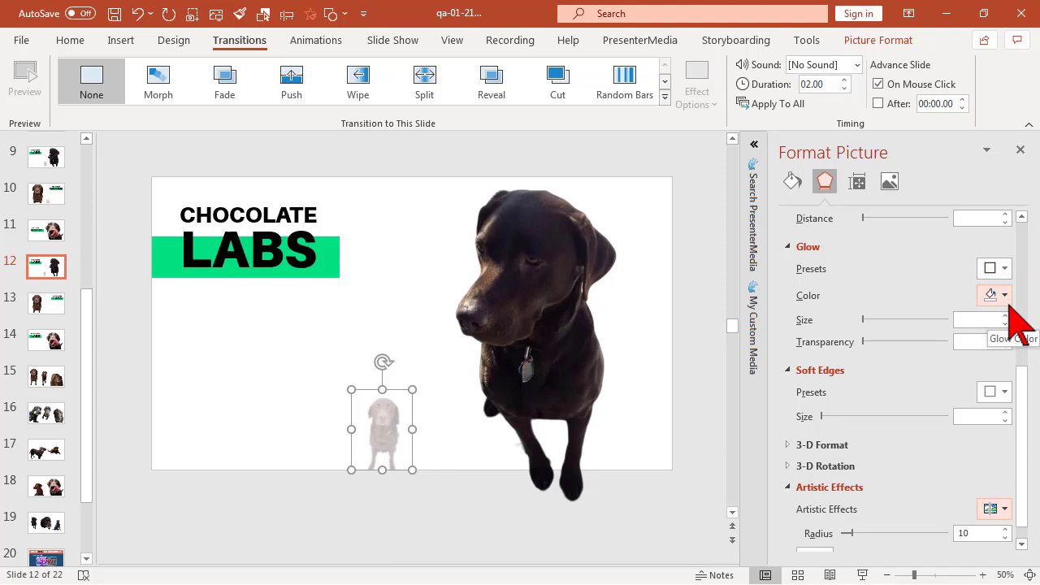
{"action": "left_click_drag", "start_coordinate": [1021, 401], "coordinate": [1028, 418]}
{"action": "left_click_drag", "start_coordinate": [980, 513], "coordinate": [948, 511]}
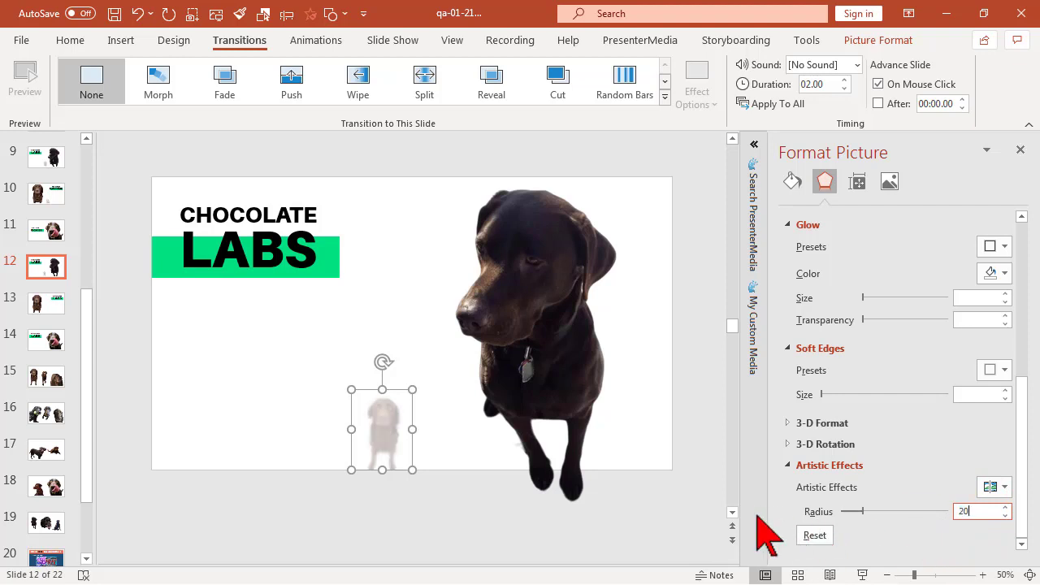
{"action": "left_click", "coordinate": [1020, 149]}
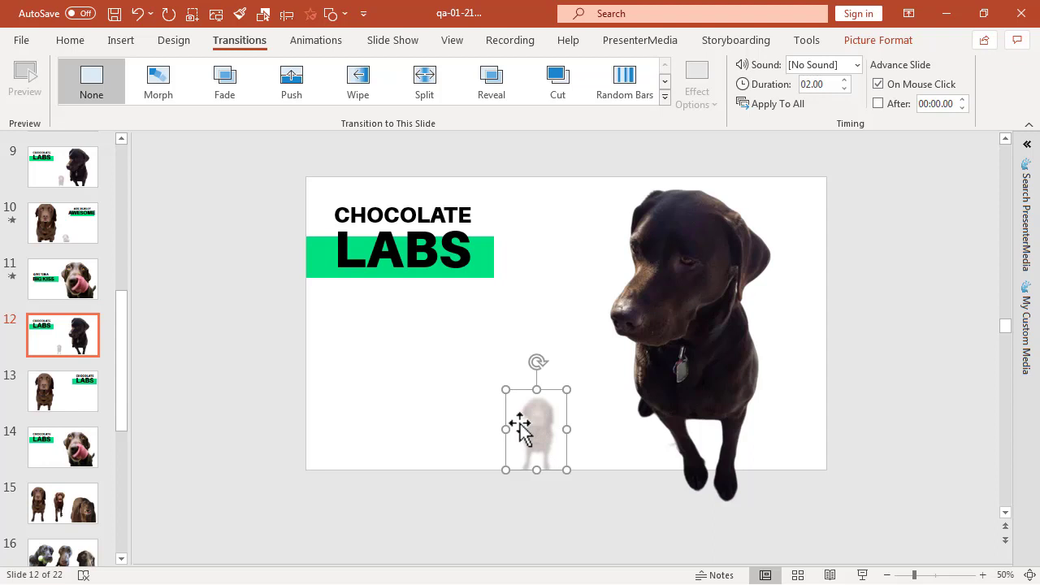
Compare slide 12's small faded dog with slide 13, ending on slide 13's large brown dog
{"action": "left_click", "coordinate": [250, 352]}
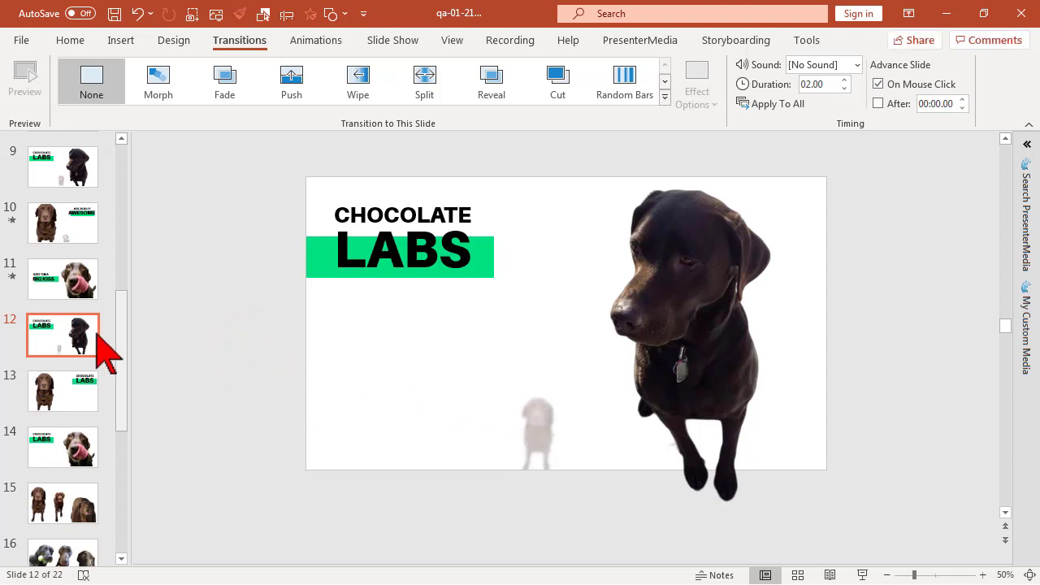
{"action": "left_click", "coordinate": [65, 392]}
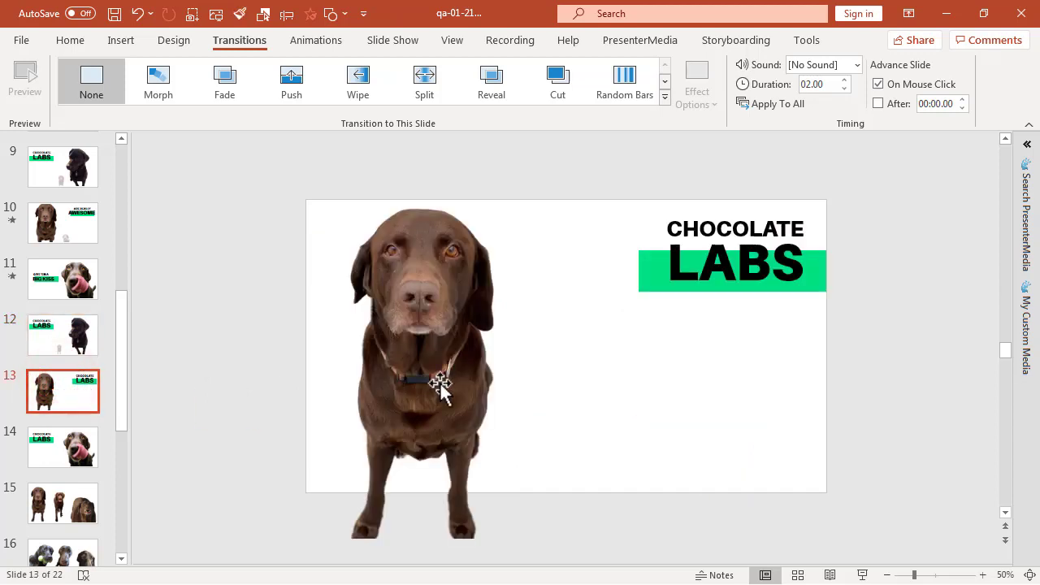
{"action": "left_click", "coordinate": [85, 333]}
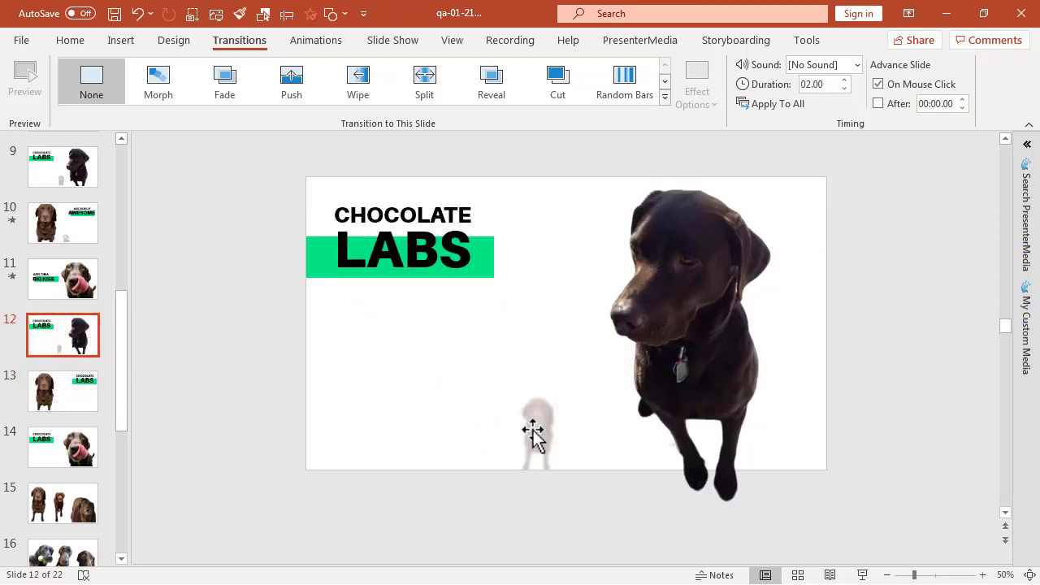
{"action": "left_click", "coordinate": [532, 430]}
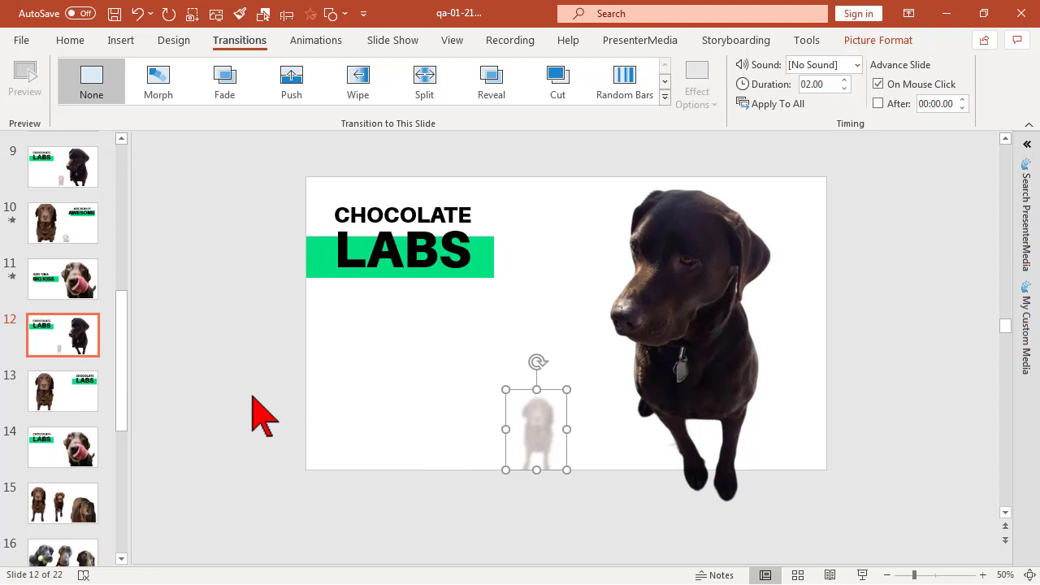
{"action": "left_click", "coordinate": [534, 424]}
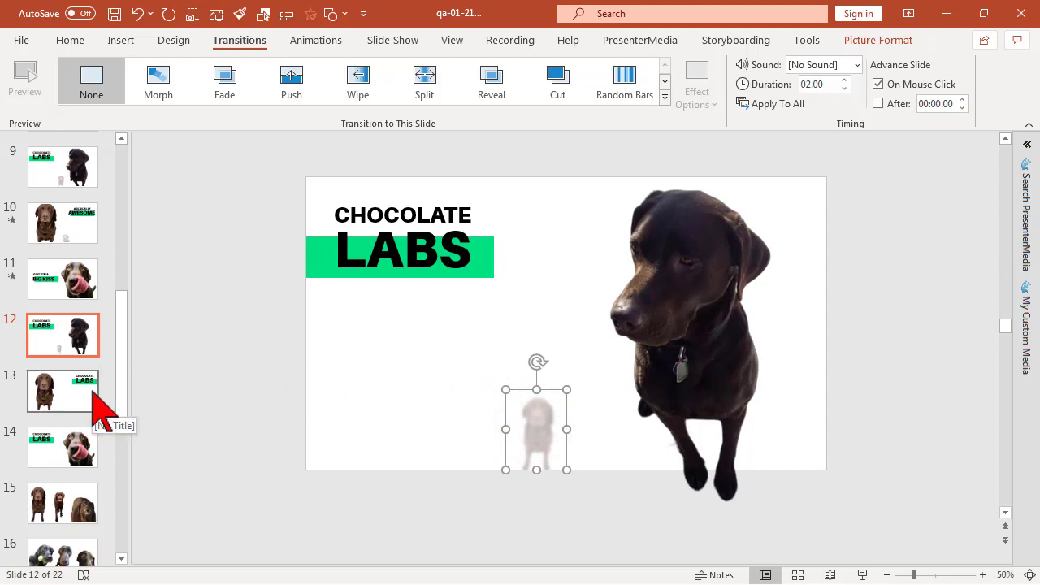
{"action": "left_click", "coordinate": [96, 399]}
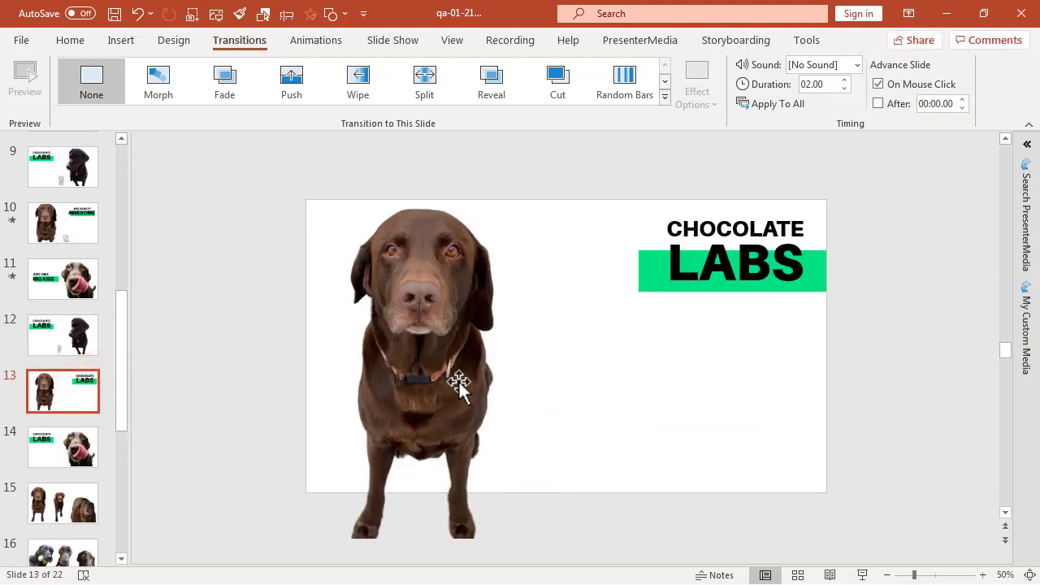
{"action": "left_click", "coordinate": [370, 284]}
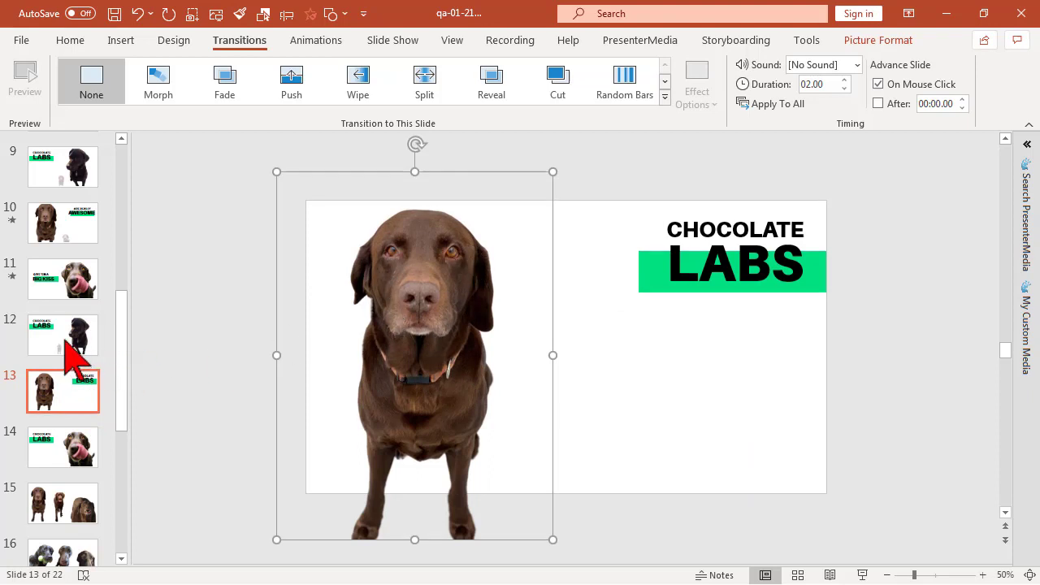
Give slide 13 the Morph transition, then inspect slide 12's title objects and large black dog
{"action": "left_click", "coordinate": [81, 393]}
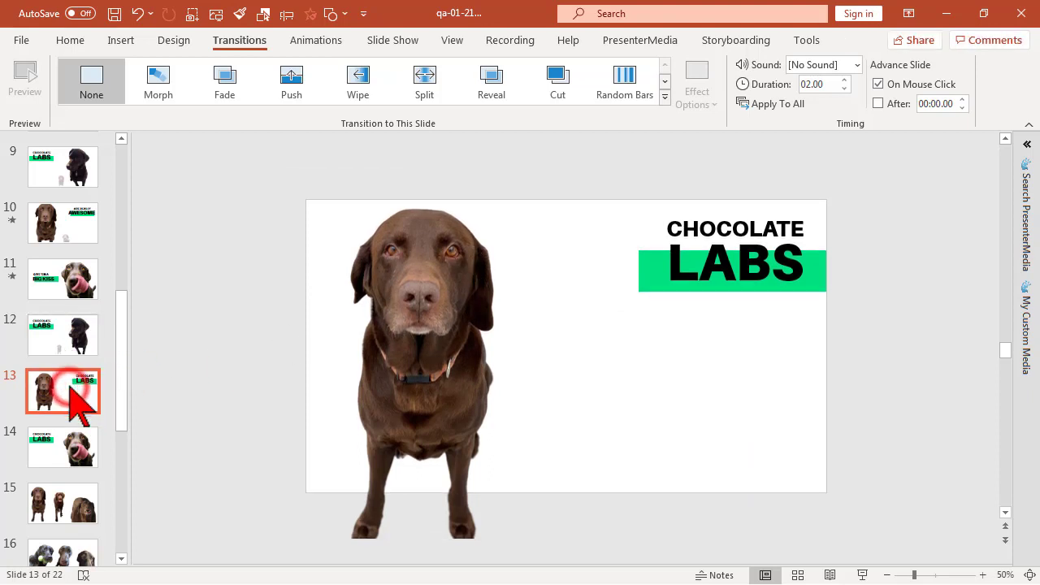
{"action": "left_click", "coordinate": [158, 82]}
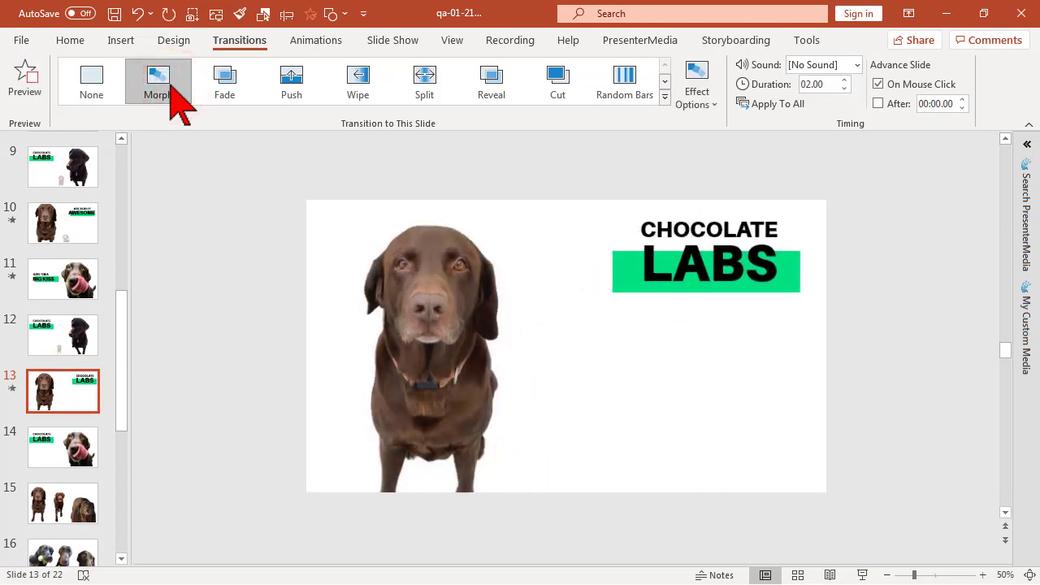
{"action": "left_click", "coordinate": [65, 340]}
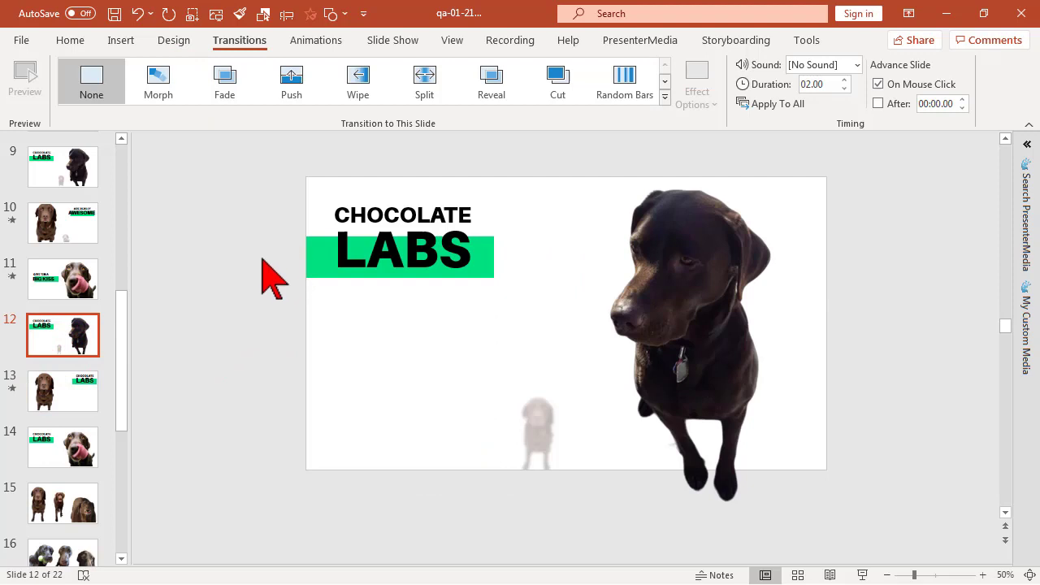
{"action": "left_click_drag", "start_coordinate": [260, 143], "coordinate": [905, 528]}
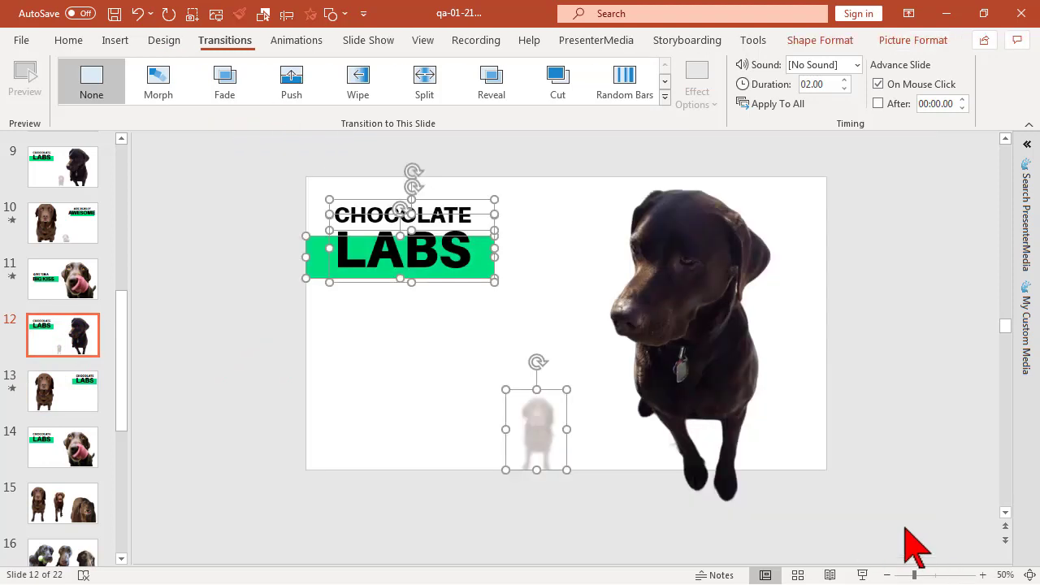
{"action": "left_click", "coordinate": [677, 345]}
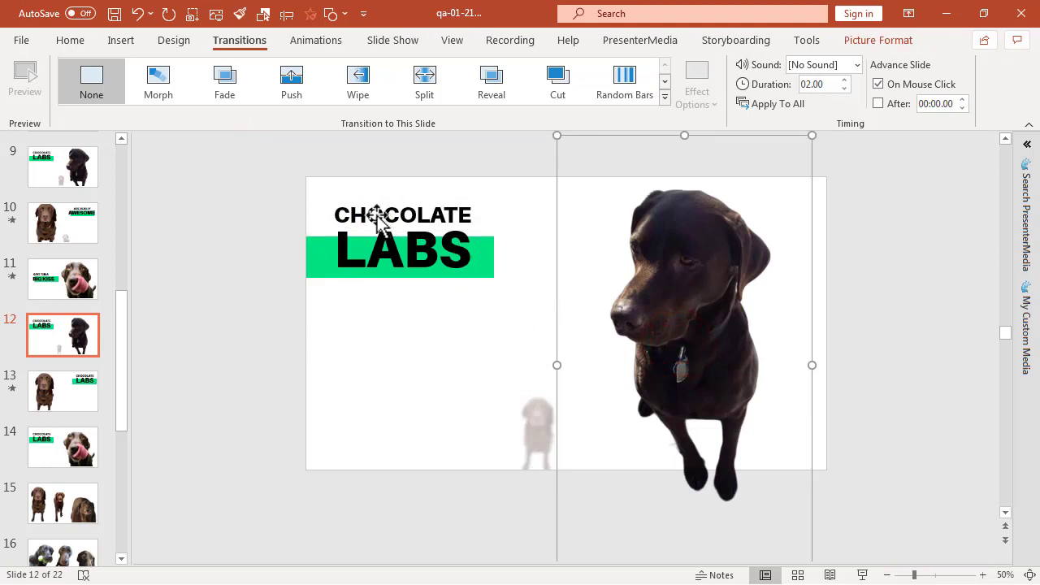
{"action": "left_click", "coordinate": [249, 275]}
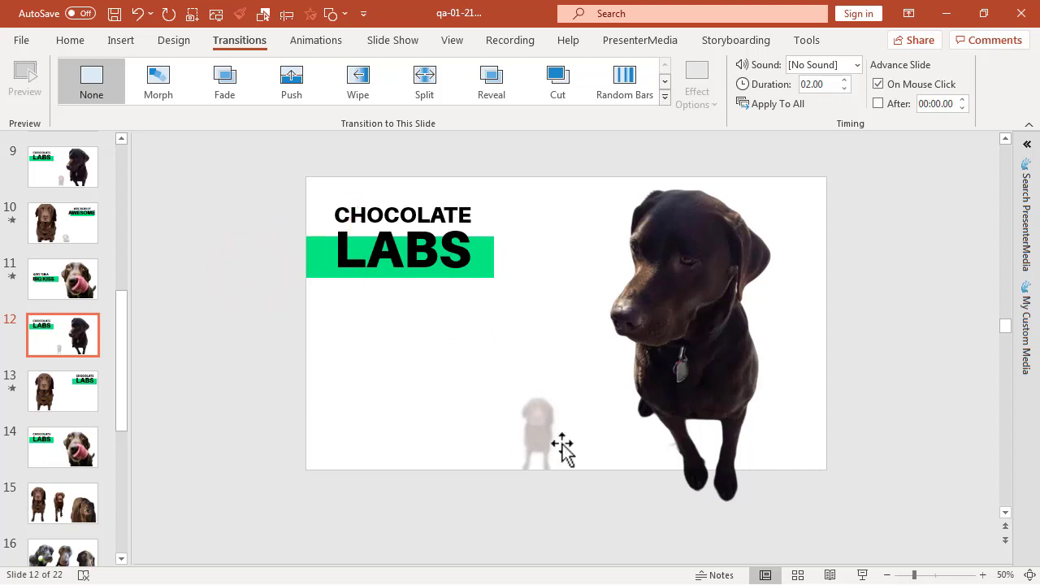
Preview the Morph into slide 13 and compare with slide 12, then select its large black dog
{"action": "left_click", "coordinate": [76, 396]}
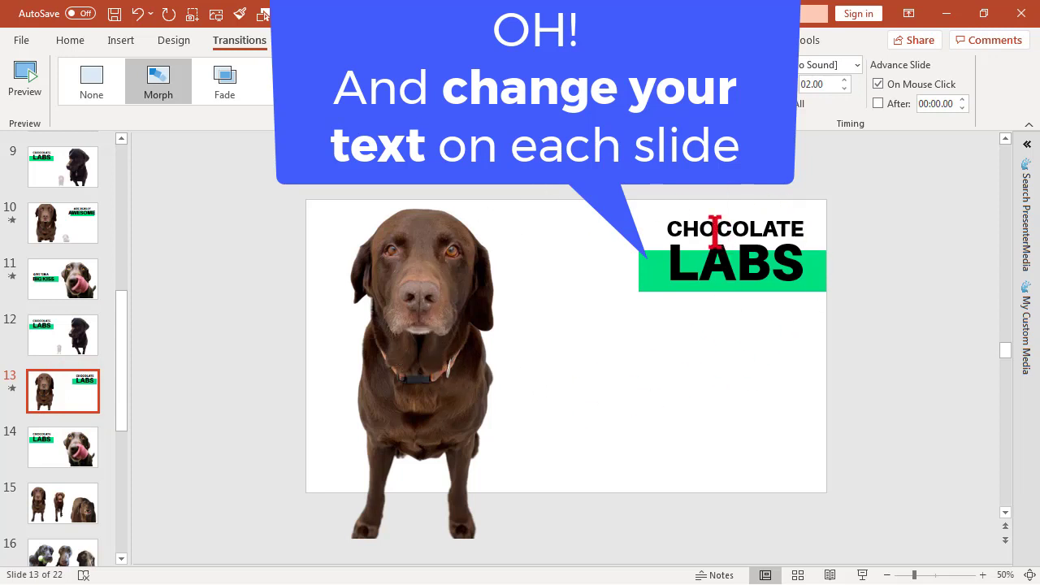
{"action": "left_click", "coordinate": [85, 346]}
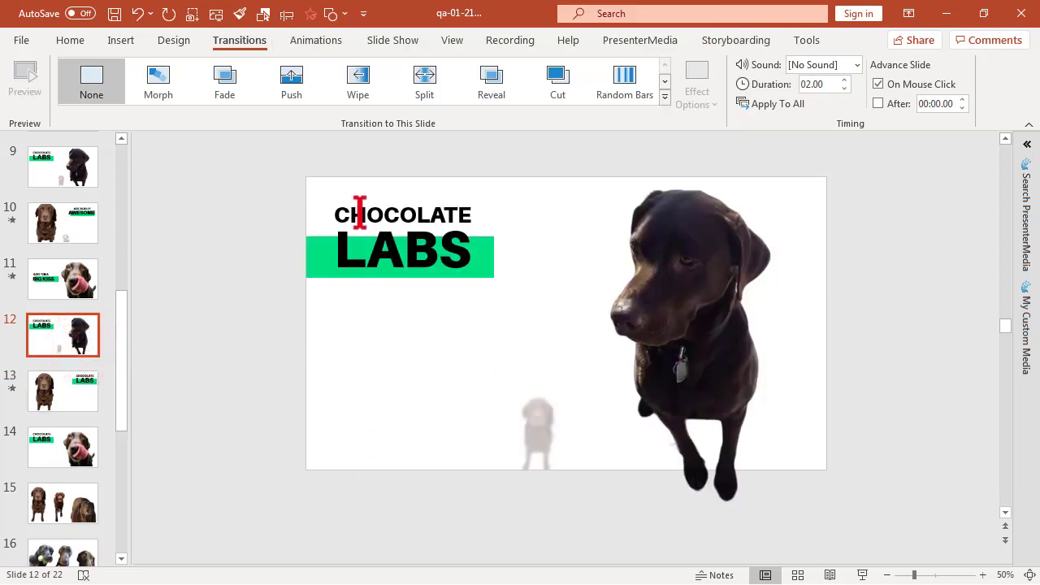
{"action": "left_click", "coordinate": [75, 392]}
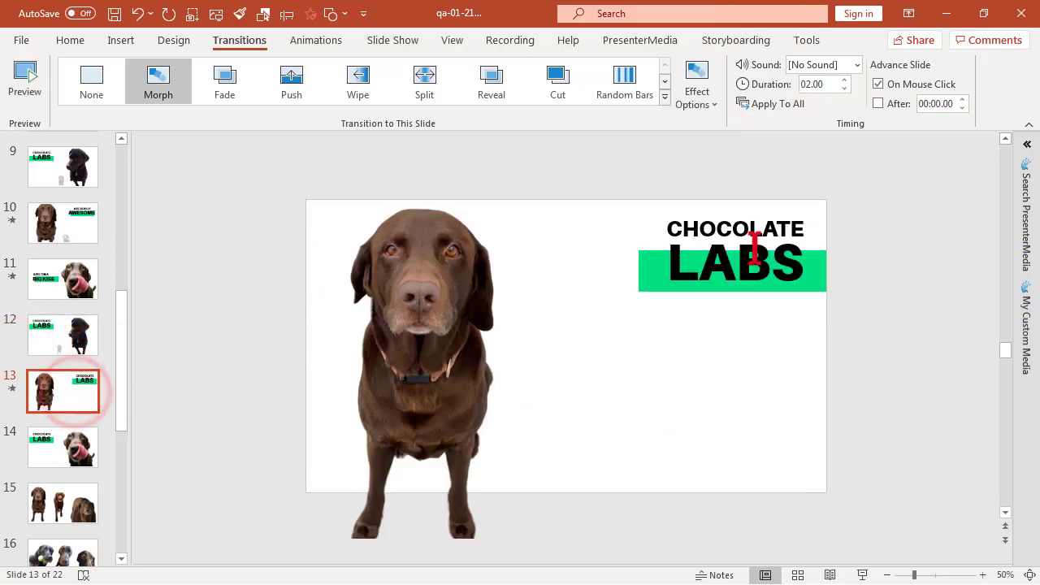
{"action": "left_click", "coordinate": [12, 388]}
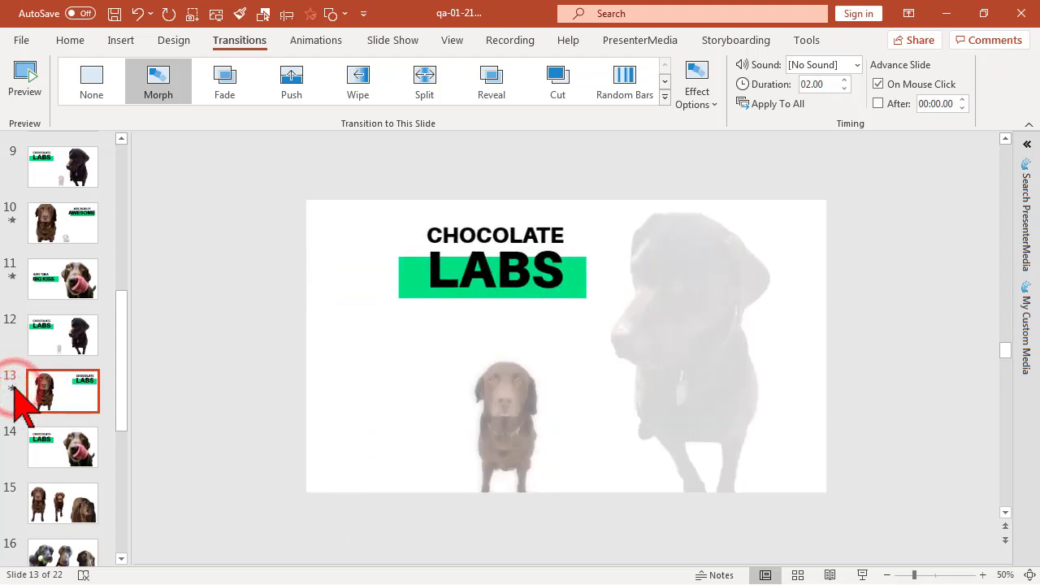
{"action": "left_click", "coordinate": [42, 348]}
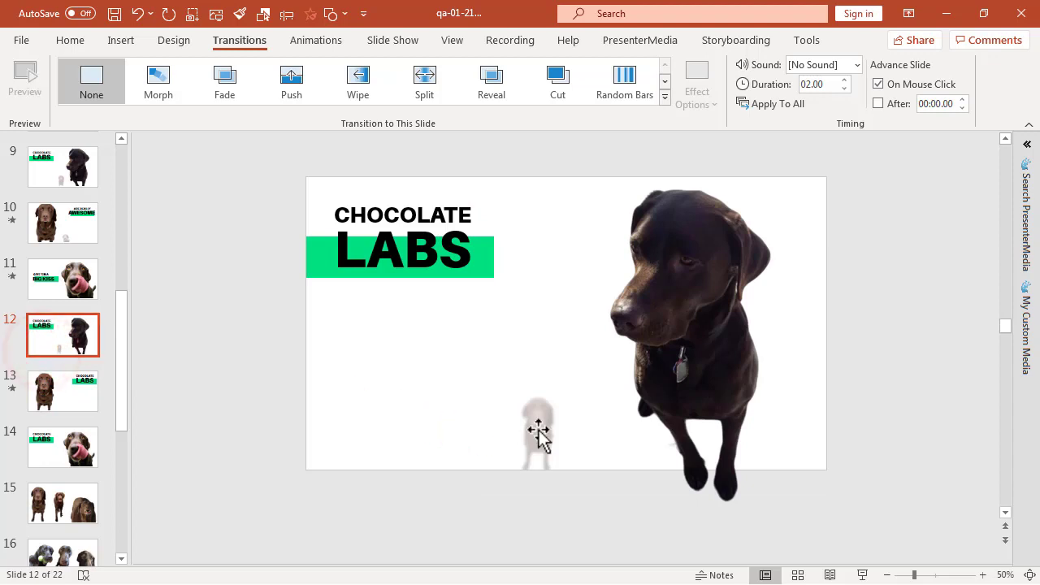
{"action": "left_click", "coordinate": [57, 397]}
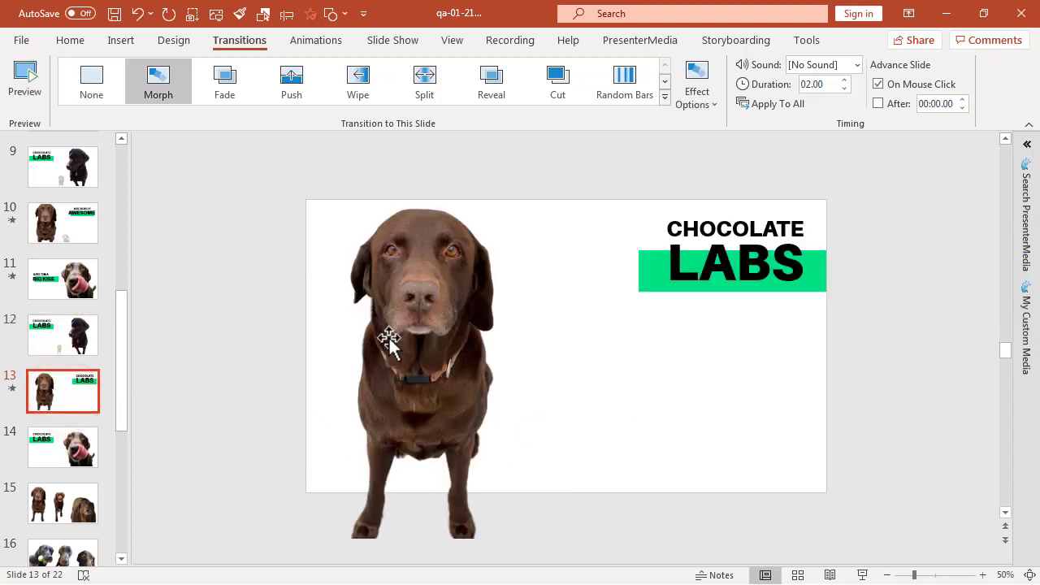
{"action": "left_click", "coordinate": [90, 358]}
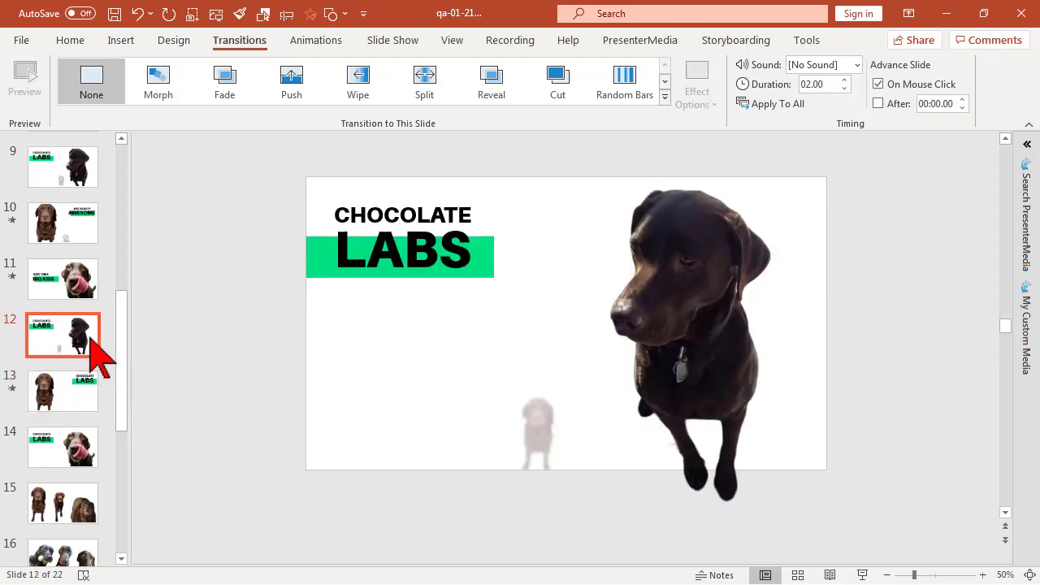
{"action": "left_click", "coordinate": [657, 346]}
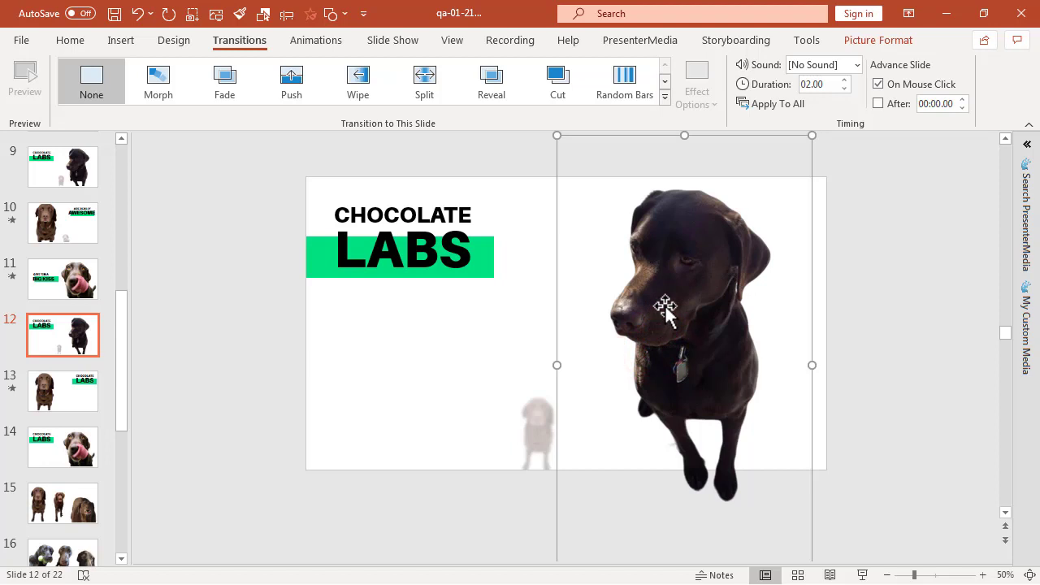
Paste a copy of slide 12's large black dog onto slide 13, enlarged just past its right edge
{"action": "right_click", "coordinate": [664, 307]}
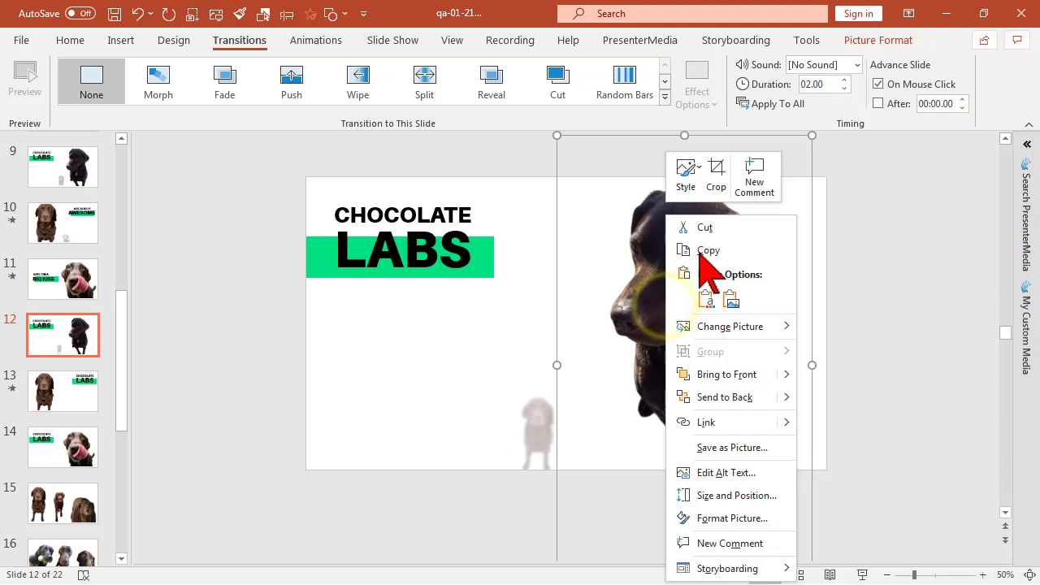
{"action": "left_click", "coordinate": [697, 254]}
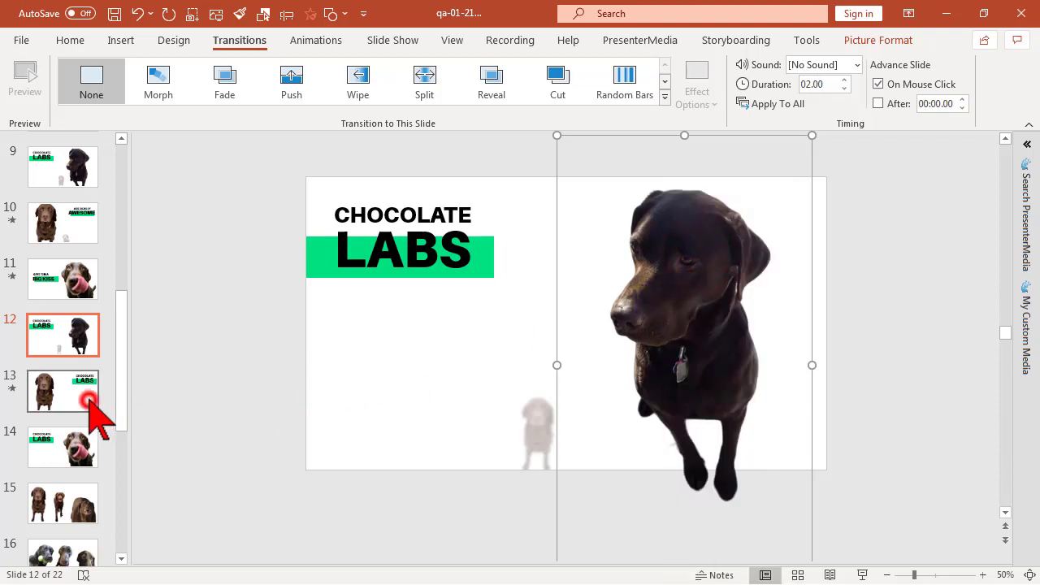
{"action": "left_click", "coordinate": [88, 399]}
{"action": "right_click", "coordinate": [193, 359]}
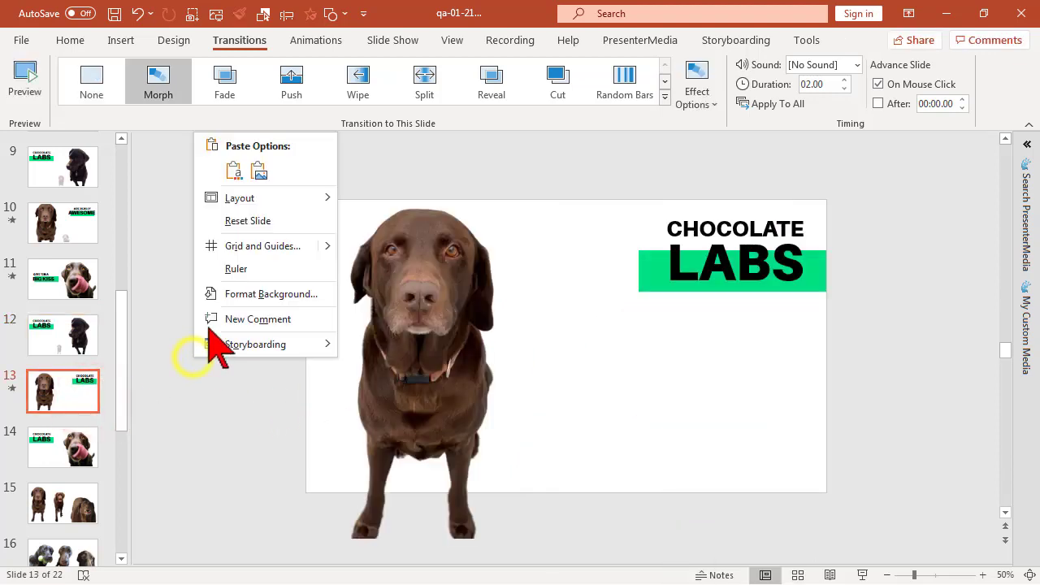
{"action": "left_click", "coordinate": [236, 175]}
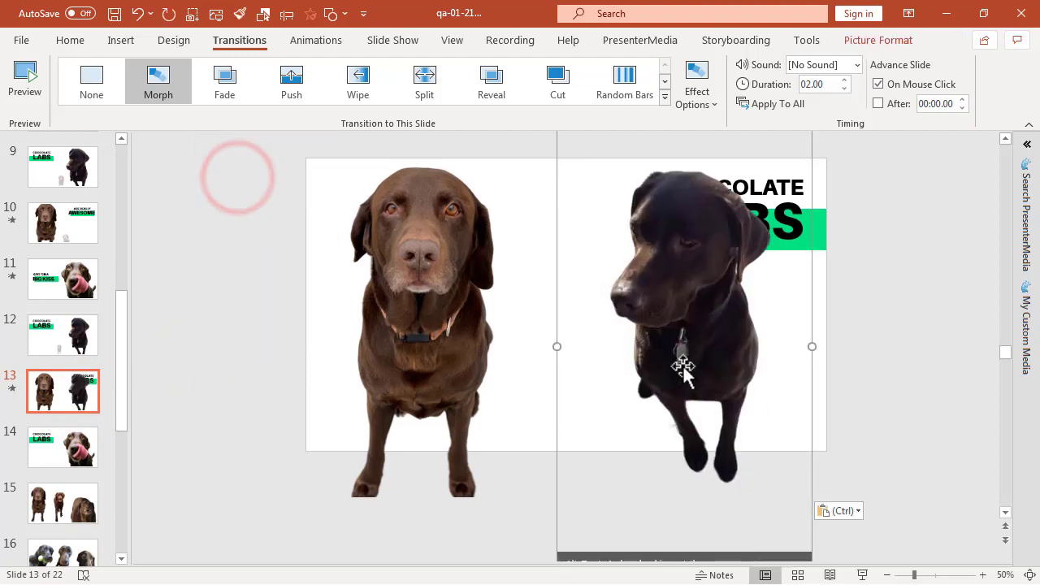
{"action": "scroll", "coordinate": [461, 340], "scroll_direction": "down", "scroll_amount": 3, "text": "ctrl"}
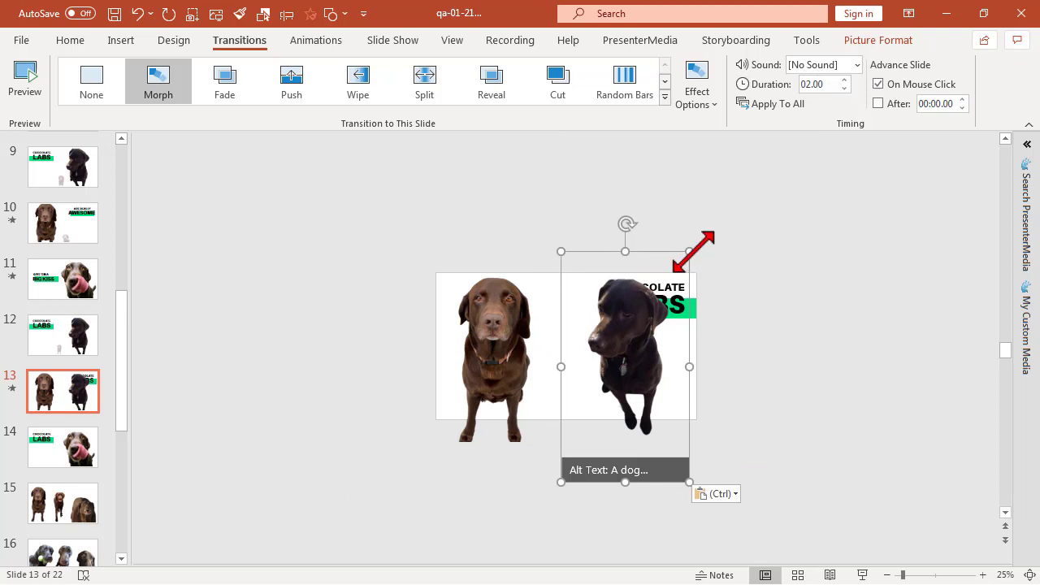
{"action": "left_click_drag", "start_coordinate": [688, 252], "coordinate": [780, 195]}
{"action": "left_click_drag", "start_coordinate": [697, 242], "coordinate": [784, 307]}
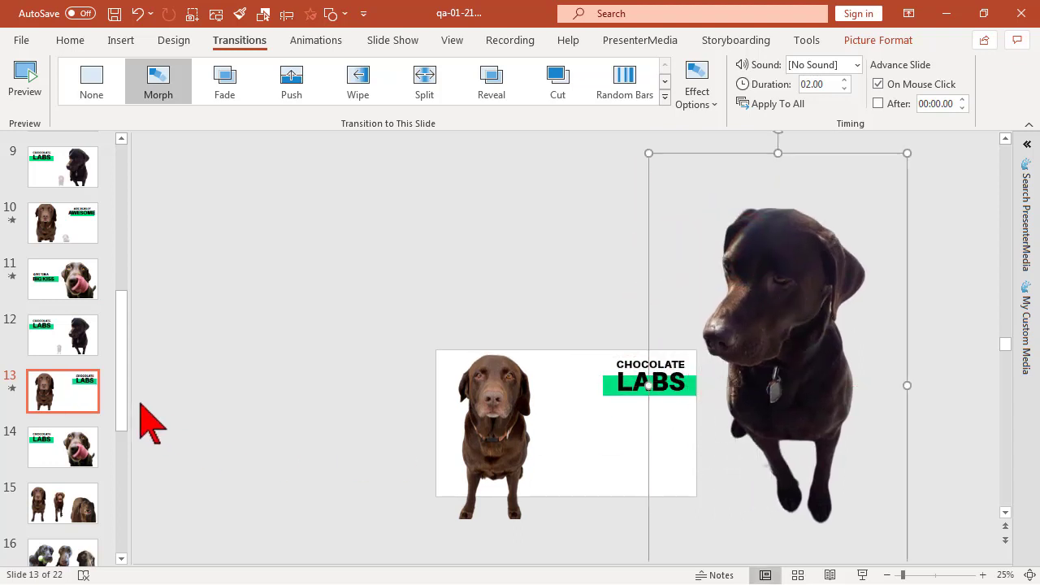
{"action": "left_click", "coordinate": [68, 334]}
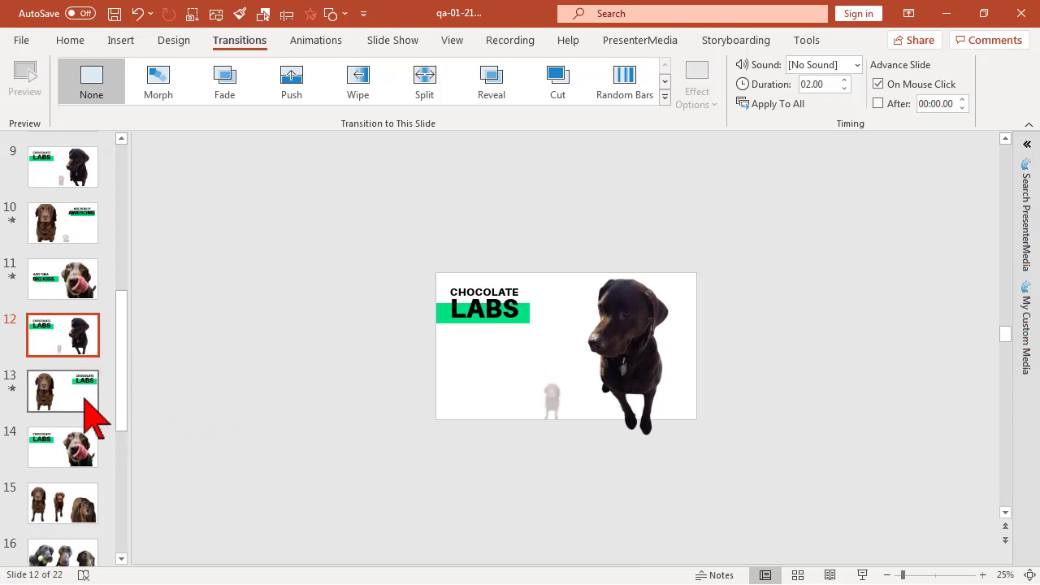
Check slides 13 and 12, then open slide 14, the licking-dog close-up with no transition
{"action": "left_click", "coordinate": [83, 398]}
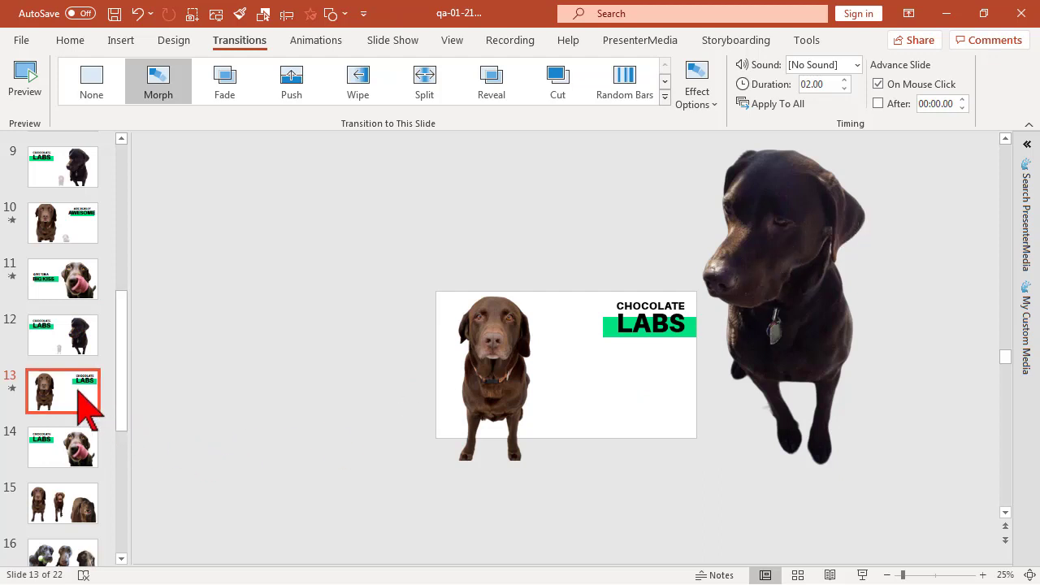
{"action": "left_click", "coordinate": [81, 341]}
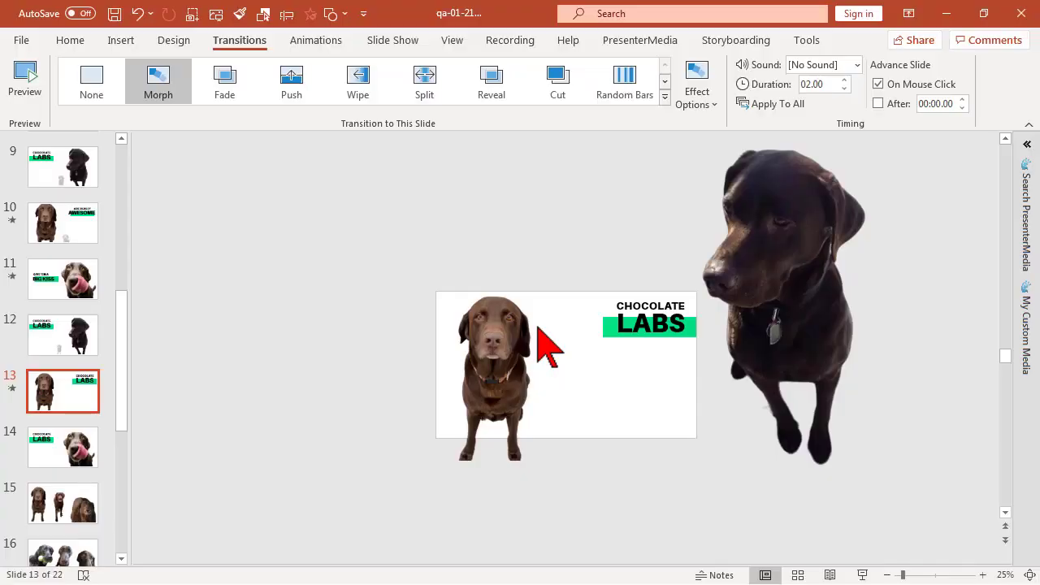
{"action": "left_click", "coordinate": [77, 459]}
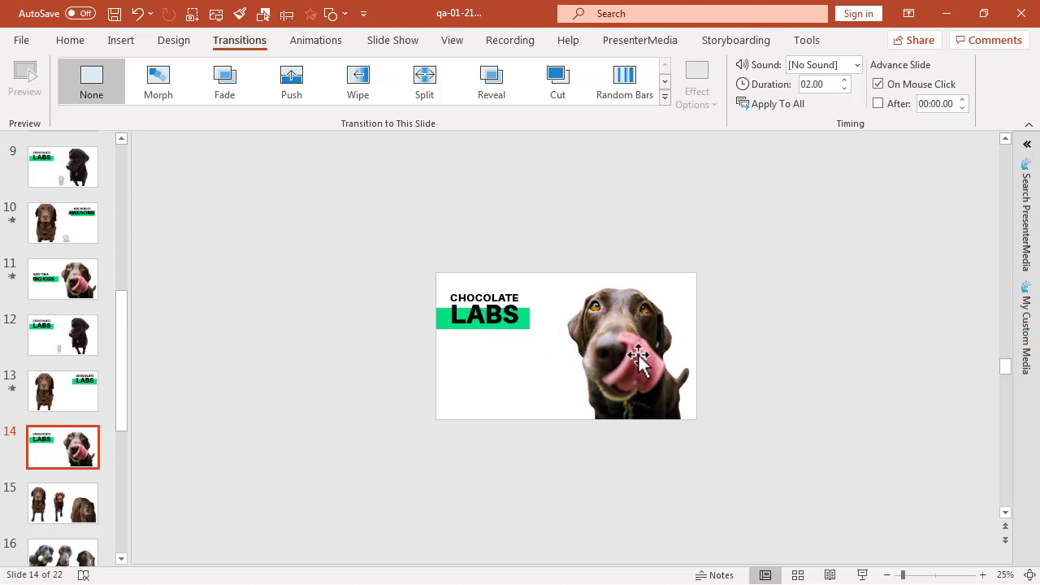
{"action": "left_click", "coordinate": [84, 343]}
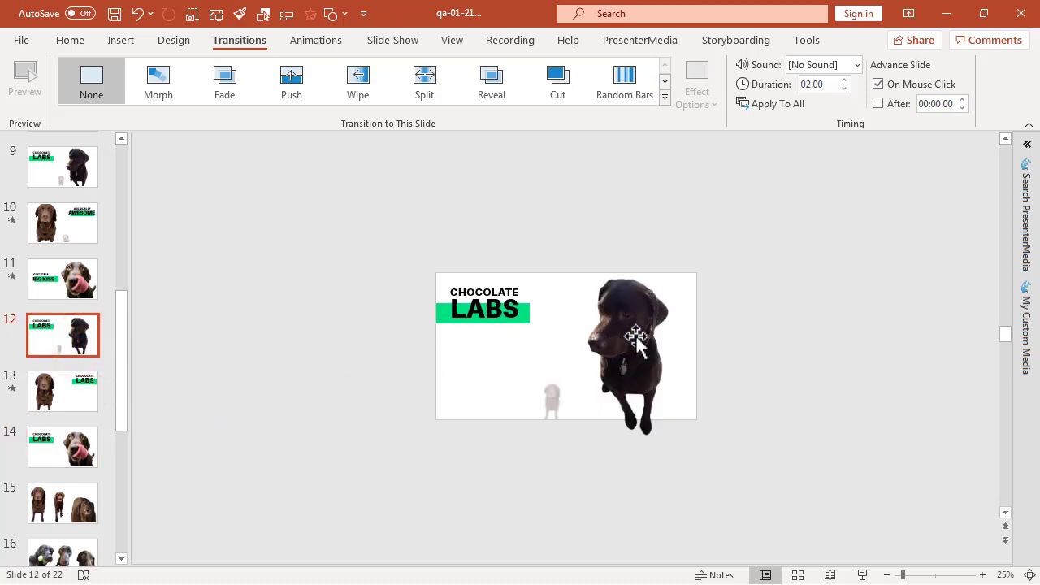
{"action": "left_click", "coordinate": [88, 391]}
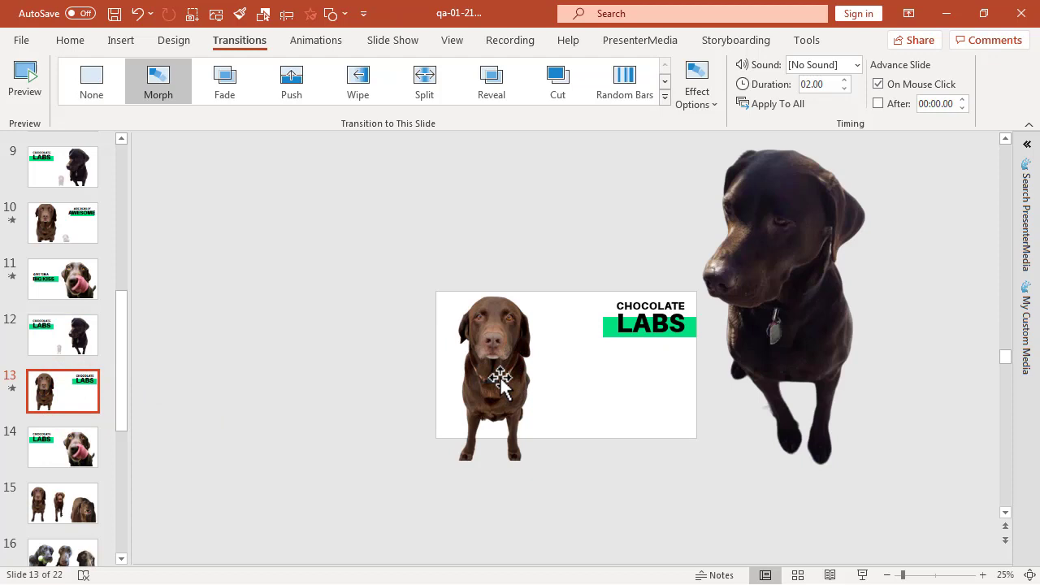
{"action": "left_click", "coordinate": [50, 456]}
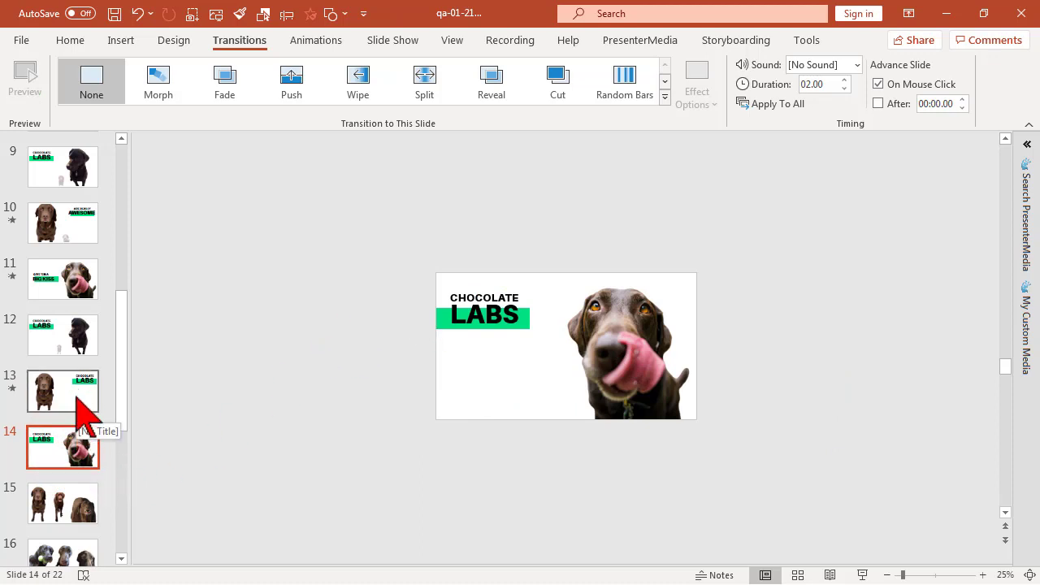
{"action": "left_click", "coordinate": [621, 363]}
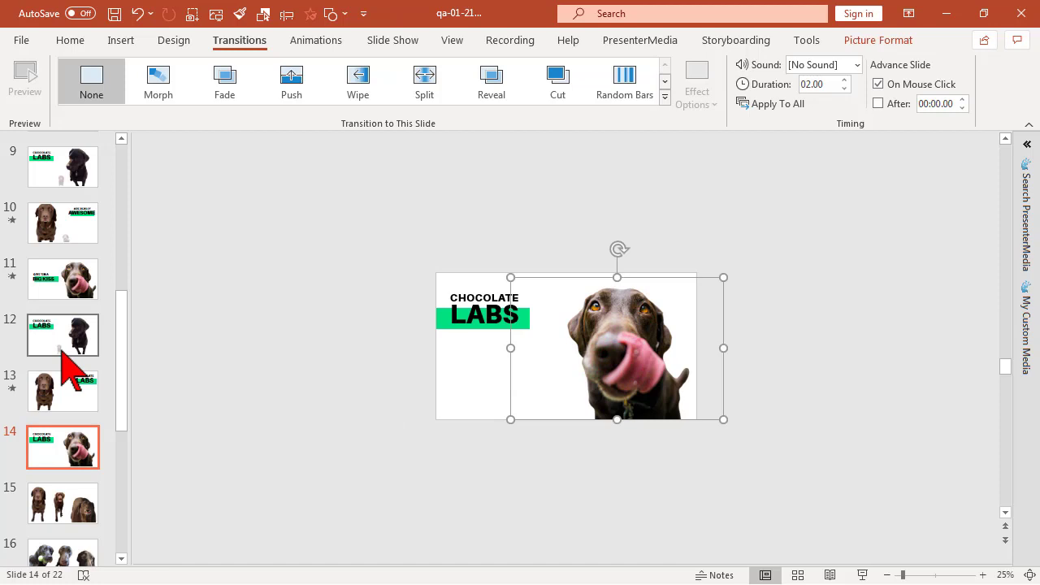
Copy slide 14's licking dog onto slide 13 and shrink it to a small size
{"action": "right_click", "coordinate": [600, 349]}
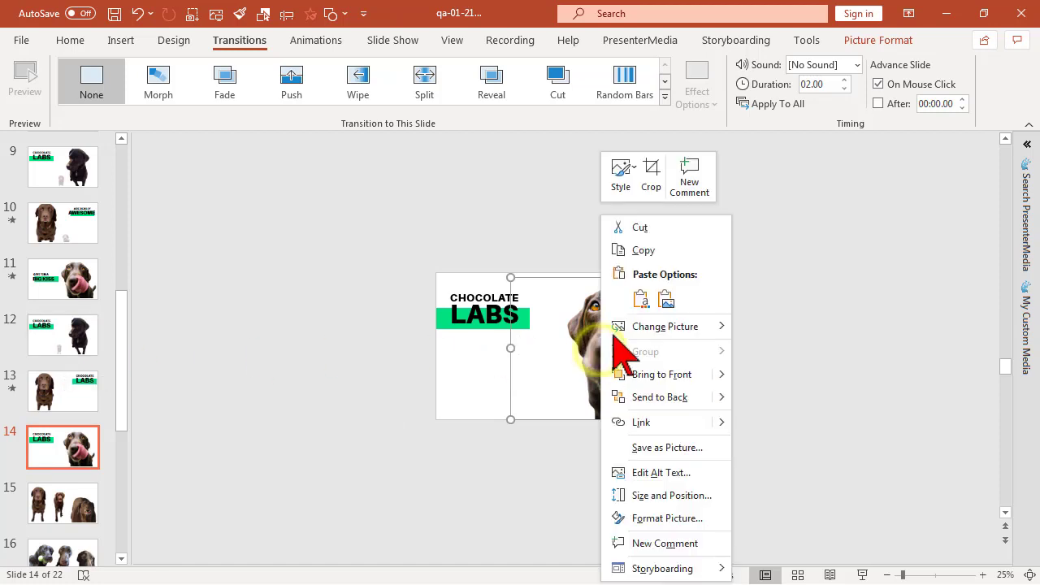
{"action": "left_click", "coordinate": [650, 252]}
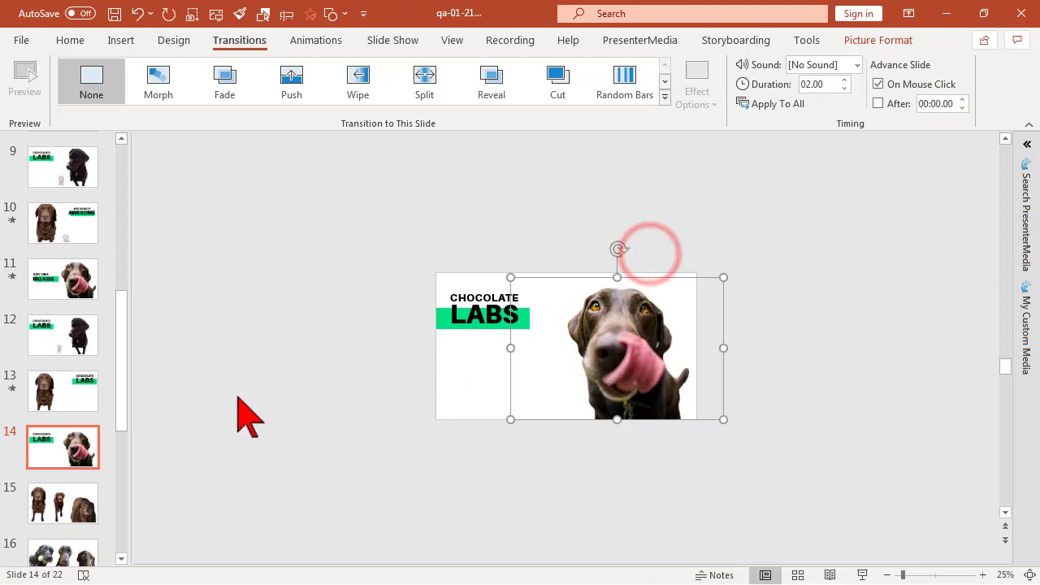
{"action": "left_click", "coordinate": [79, 393]}
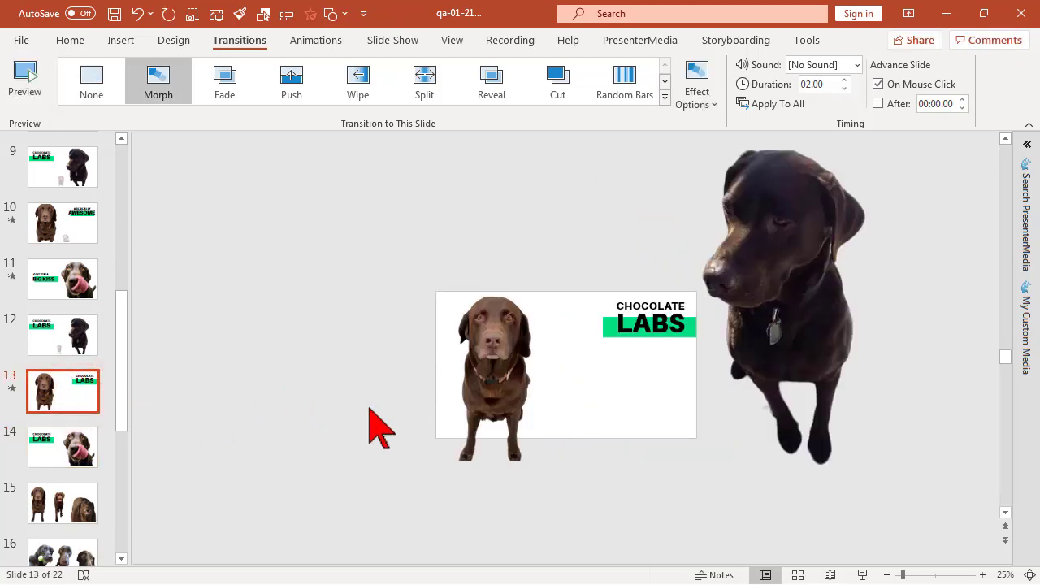
{"action": "right_click", "coordinate": [371, 411]}
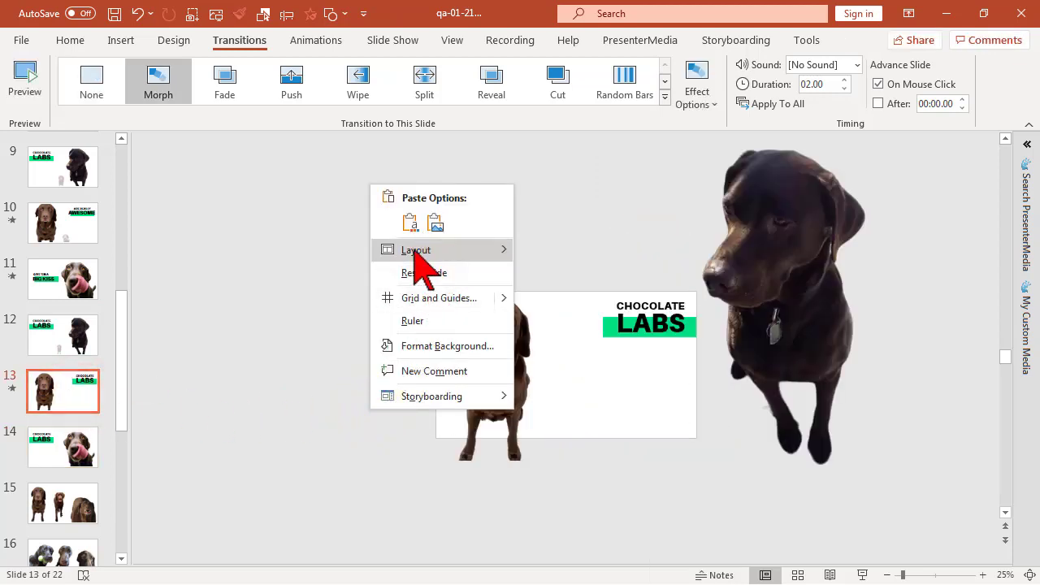
{"action": "left_click", "coordinate": [410, 226]}
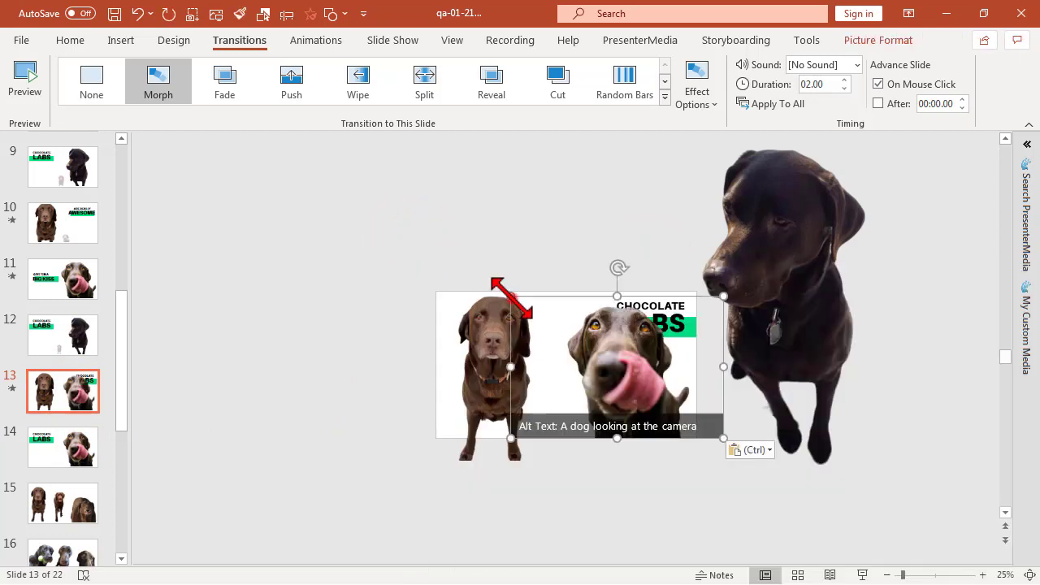
{"action": "left_click_drag", "start_coordinate": [510, 296], "coordinate": [576, 430]}
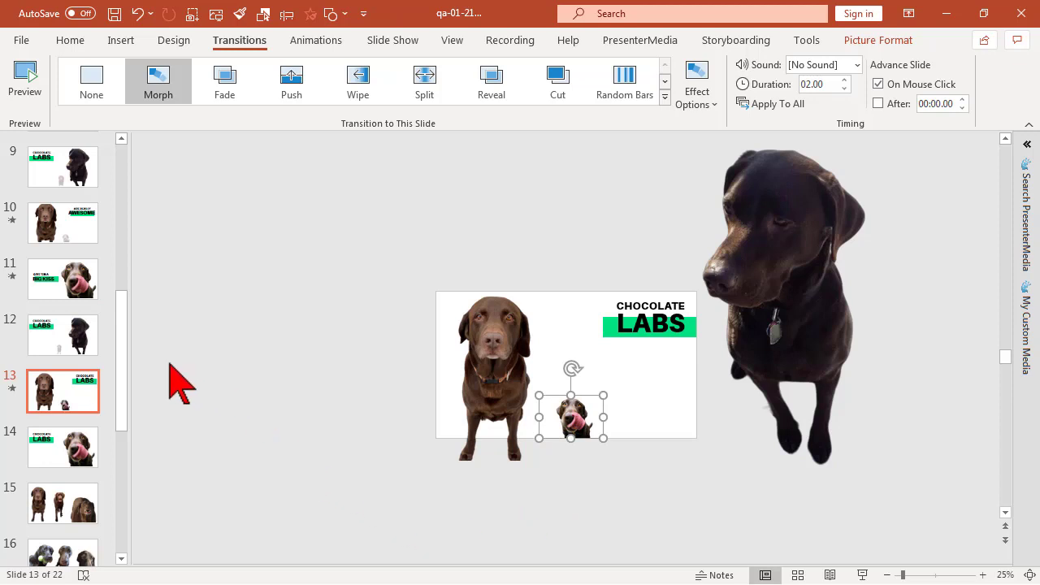
Format Paint slide 12's faint dog styling onto slide 13's small licking dog
{"action": "left_click", "coordinate": [88, 343]}
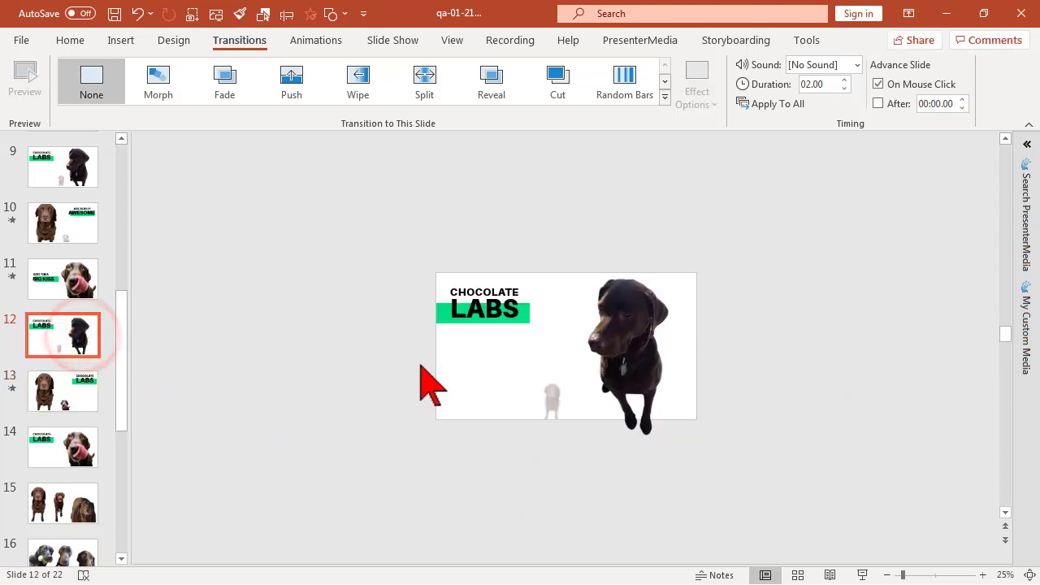
{"action": "left_click", "coordinate": [547, 414]}
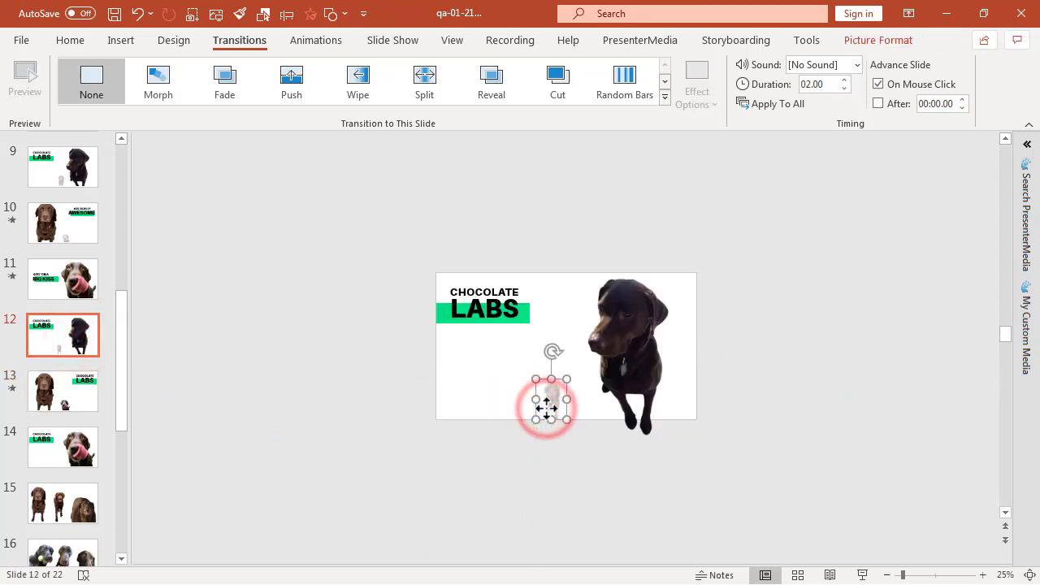
{"action": "left_click", "coordinate": [69, 41]}
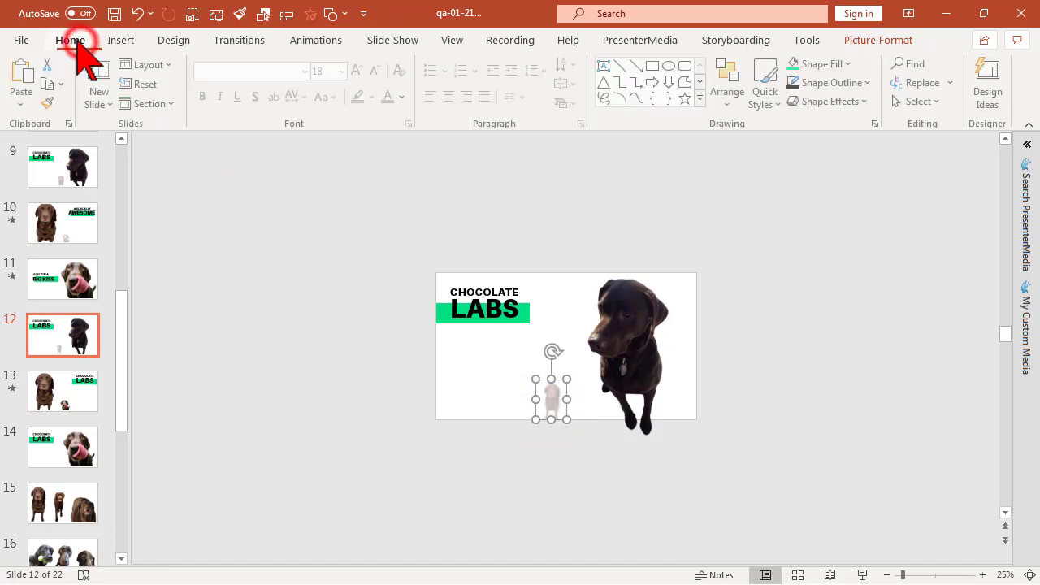
{"action": "left_click", "coordinate": [49, 104]}
{"action": "left_click", "coordinate": [69, 403]}
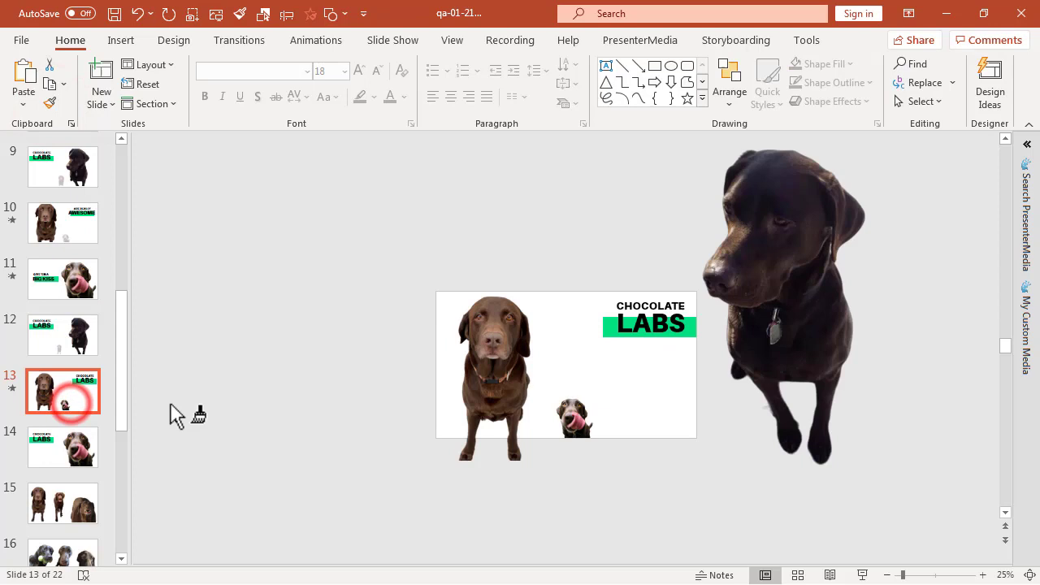
{"action": "left_click", "coordinate": [574, 436]}
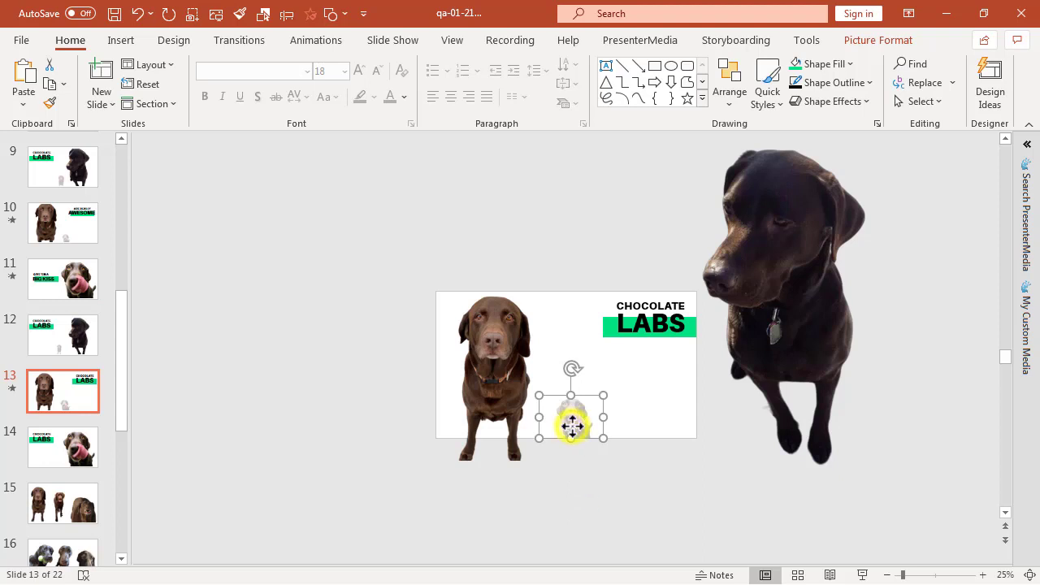
Apply the Blur artistic effect to slide 13's small licking dog with radius 20
{"action": "right_click", "coordinate": [572, 425]}
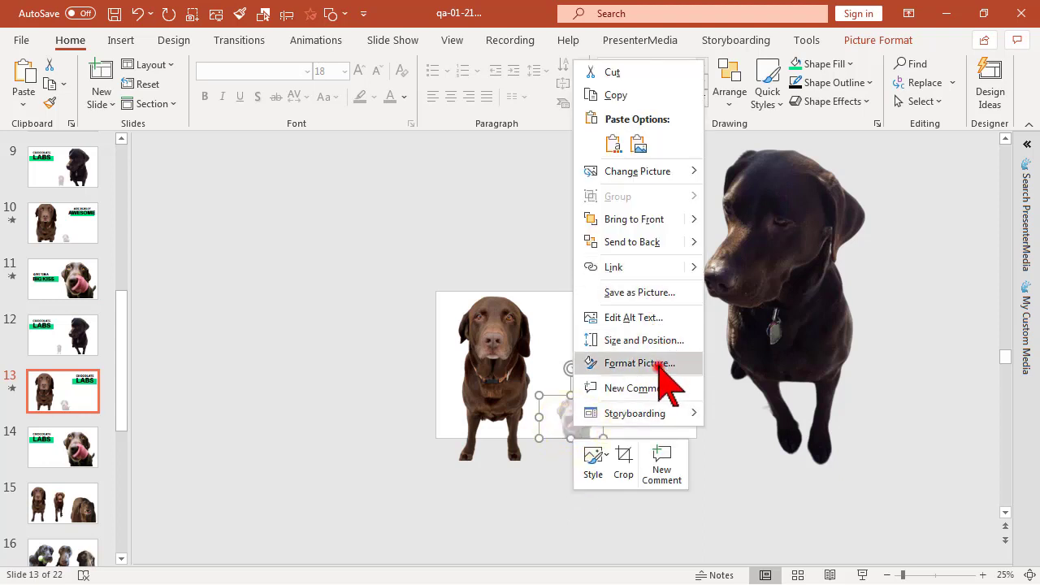
{"action": "left_click", "coordinate": [658, 364]}
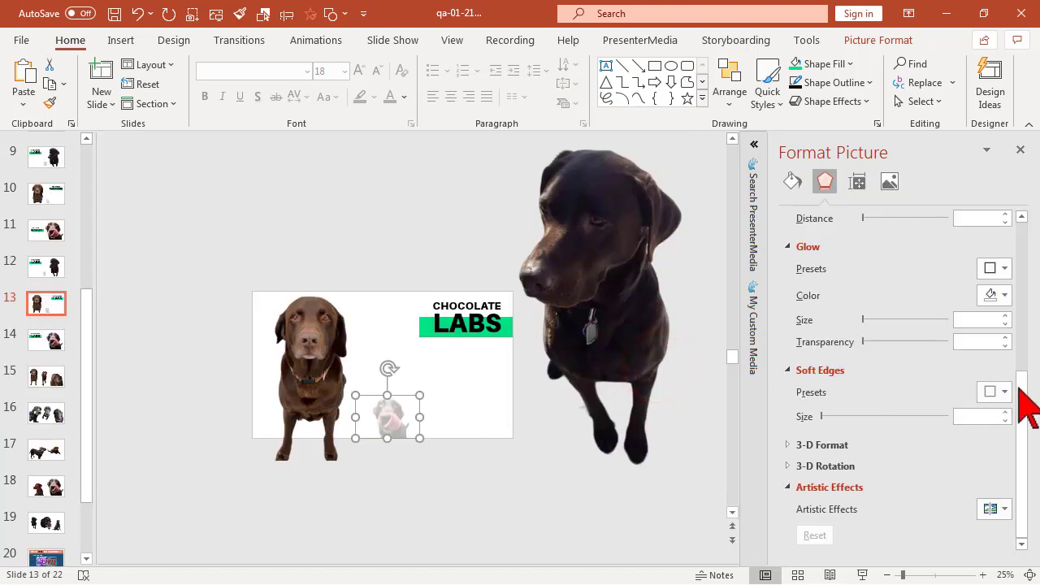
{"action": "left_click", "coordinate": [1020, 389]}
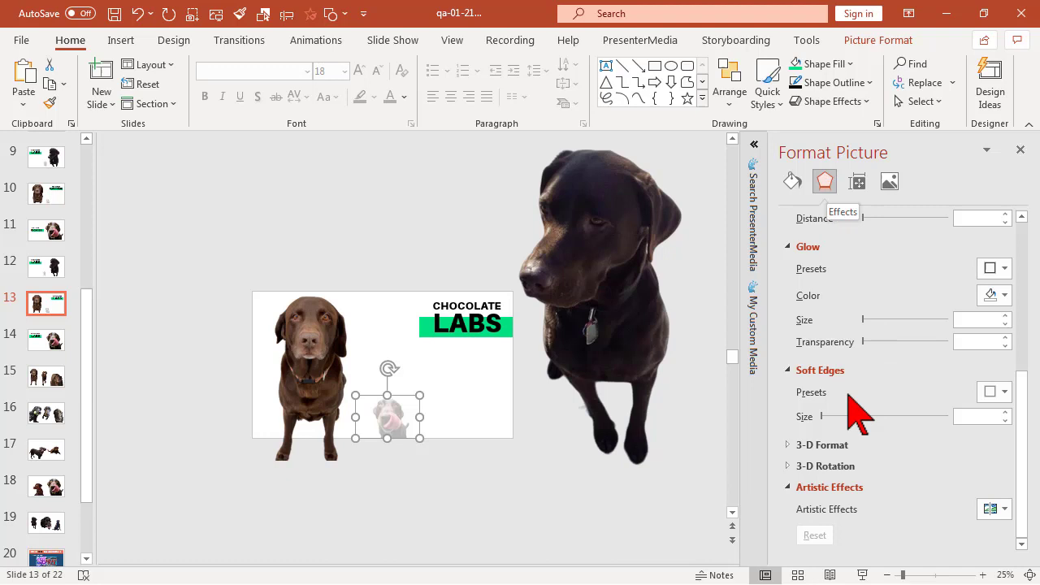
{"action": "left_click", "coordinate": [1005, 510]}
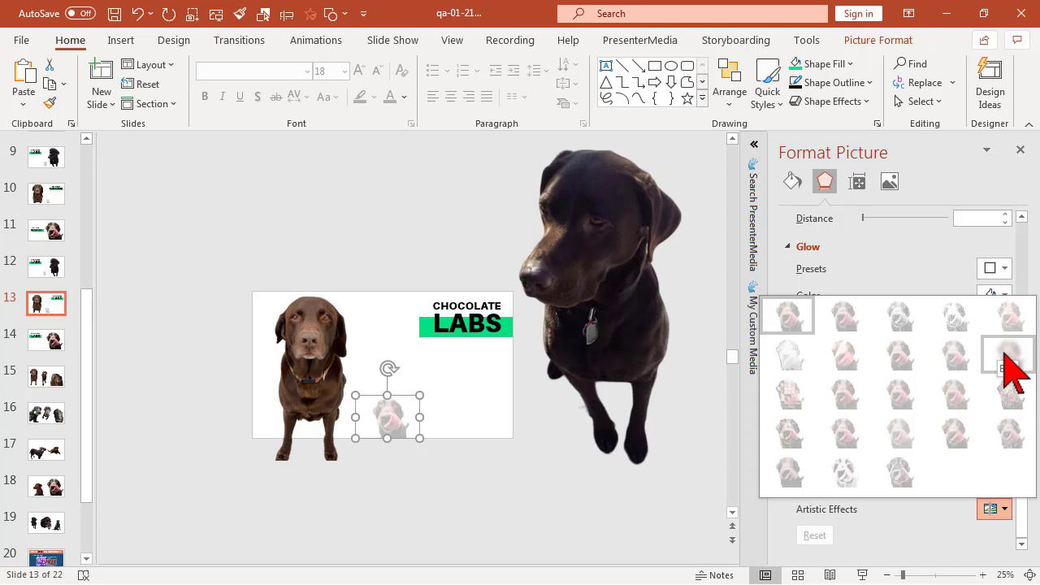
{"action": "left_click", "coordinate": [1010, 355]}
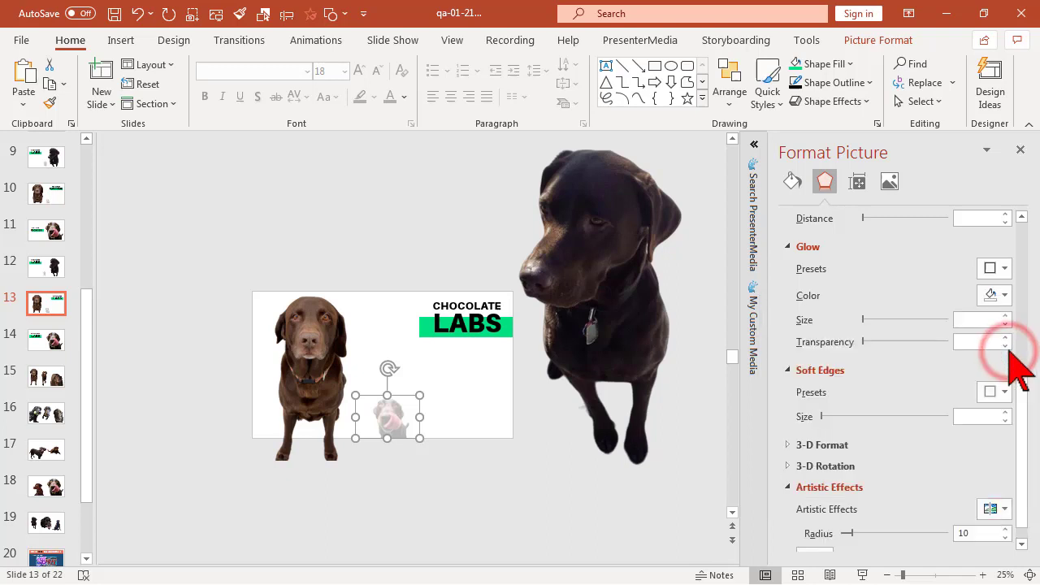
{"action": "double_click", "coordinate": [963, 534]}
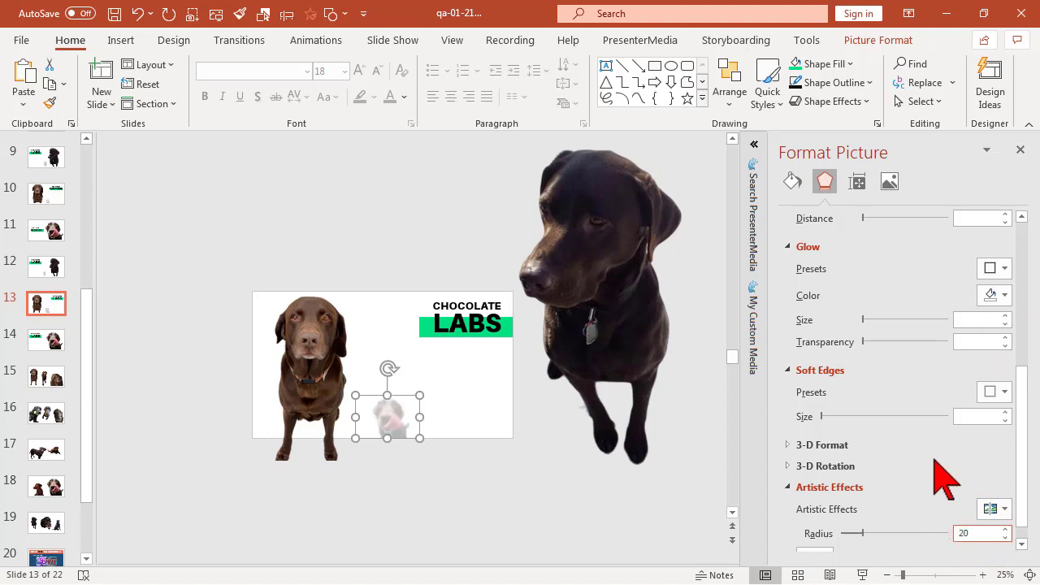
{"action": "left_click", "coordinate": [888, 474]}
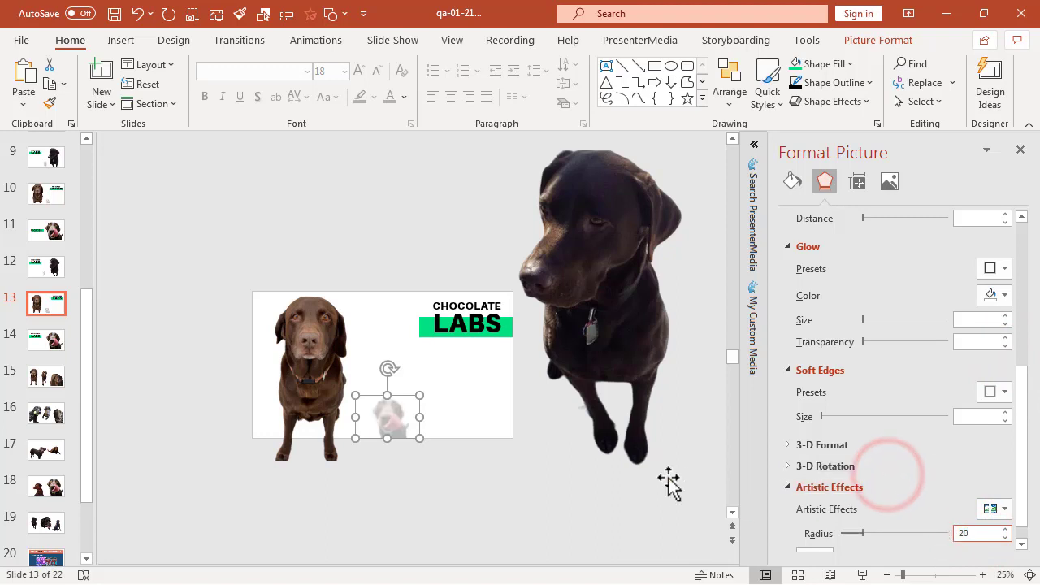
{"action": "left_click", "coordinate": [622, 485]}
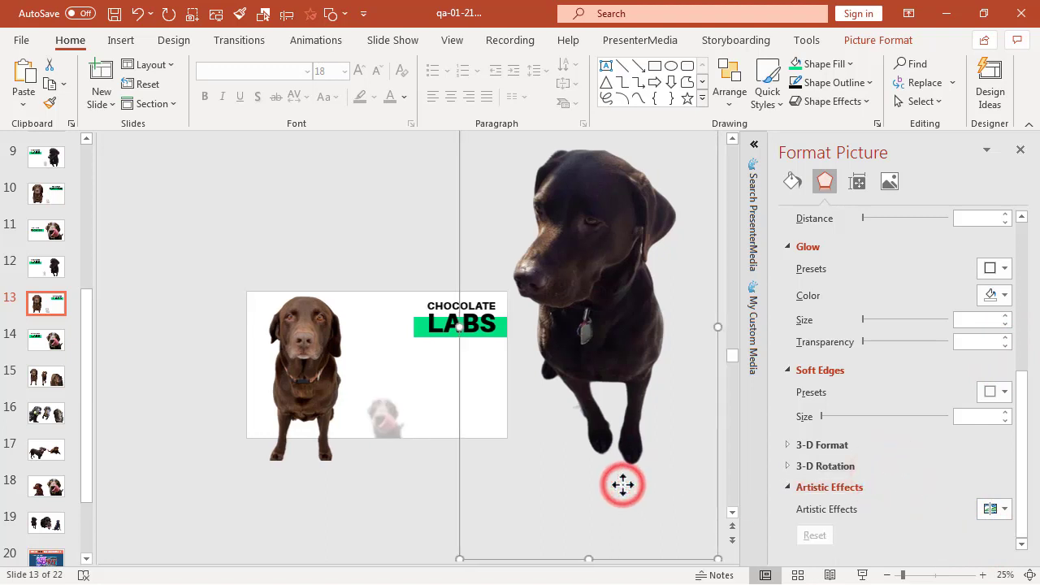
Close Format Picture, review slides 12 and 13's blurred small dog, then open slide 14
{"action": "left_click", "coordinate": [1020, 149]}
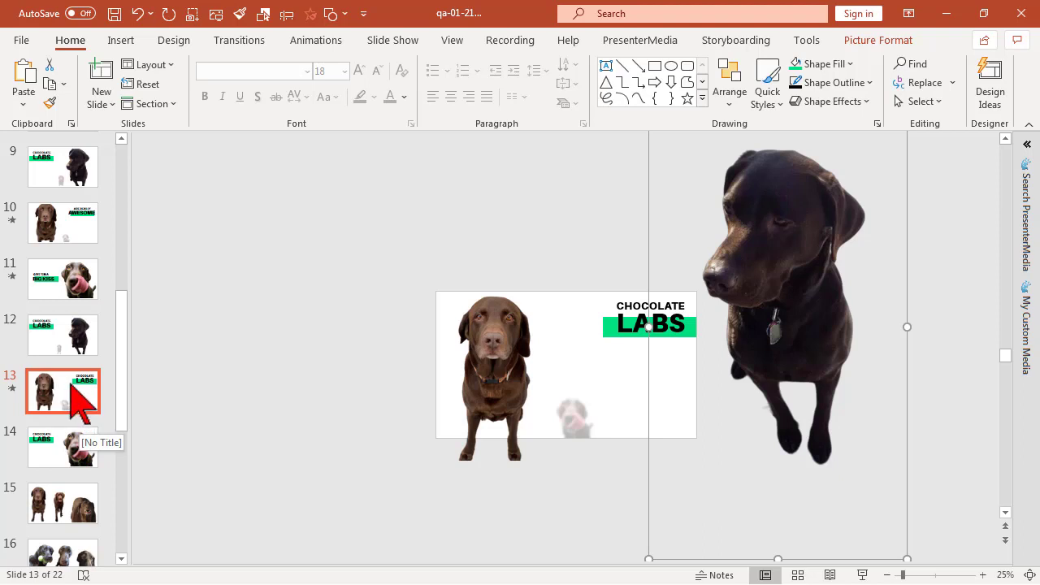
{"action": "left_click", "coordinate": [75, 335]}
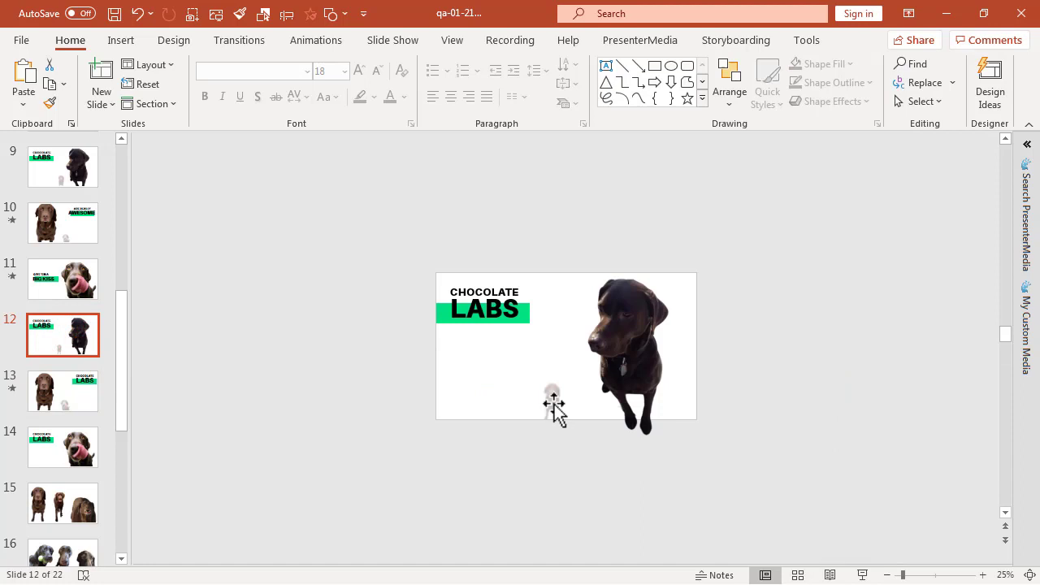
{"action": "left_click", "coordinate": [84, 391]}
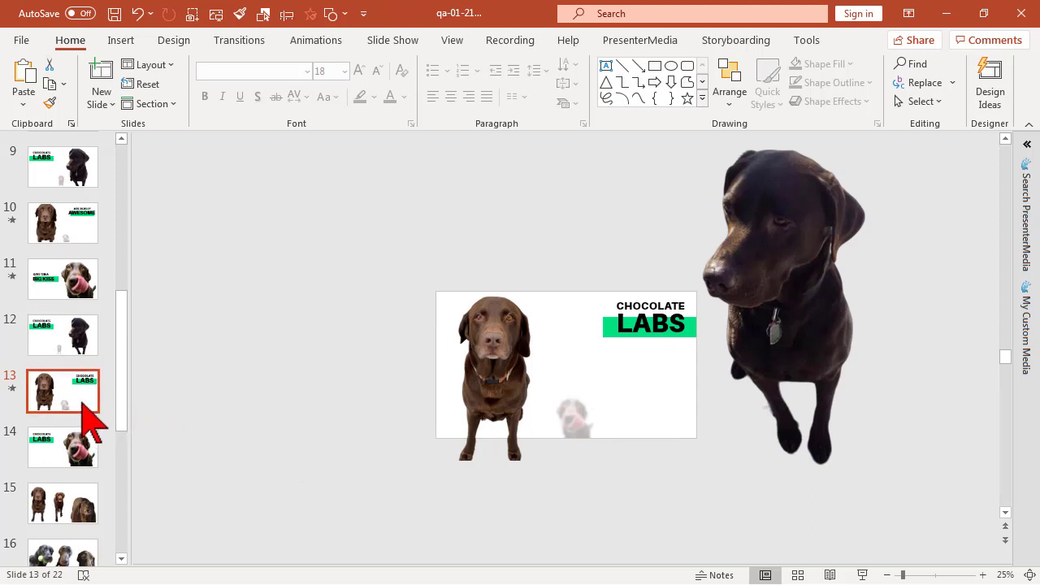
{"action": "left_click", "coordinate": [578, 439]}
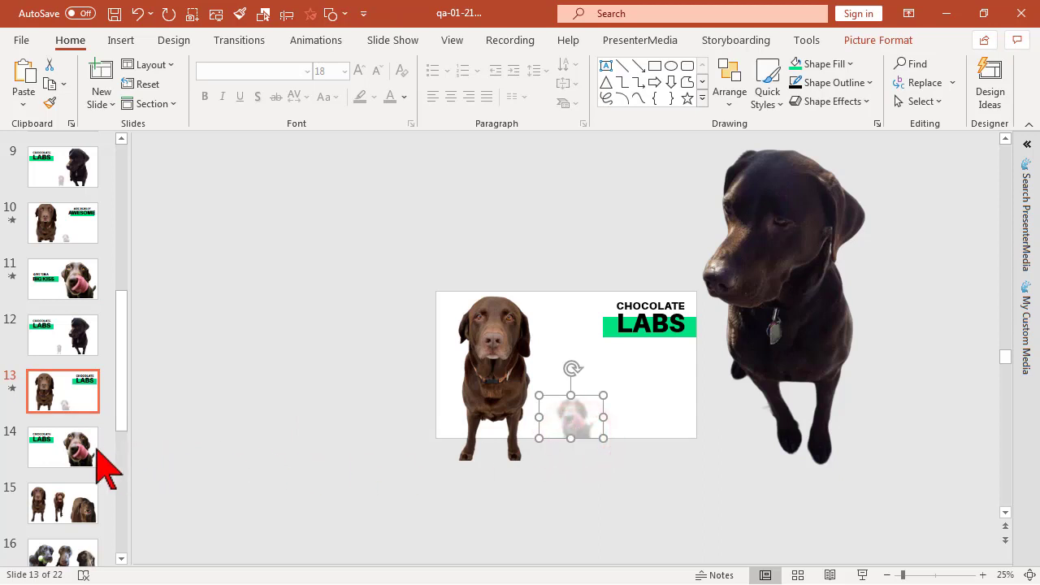
{"action": "left_click", "coordinate": [83, 456]}
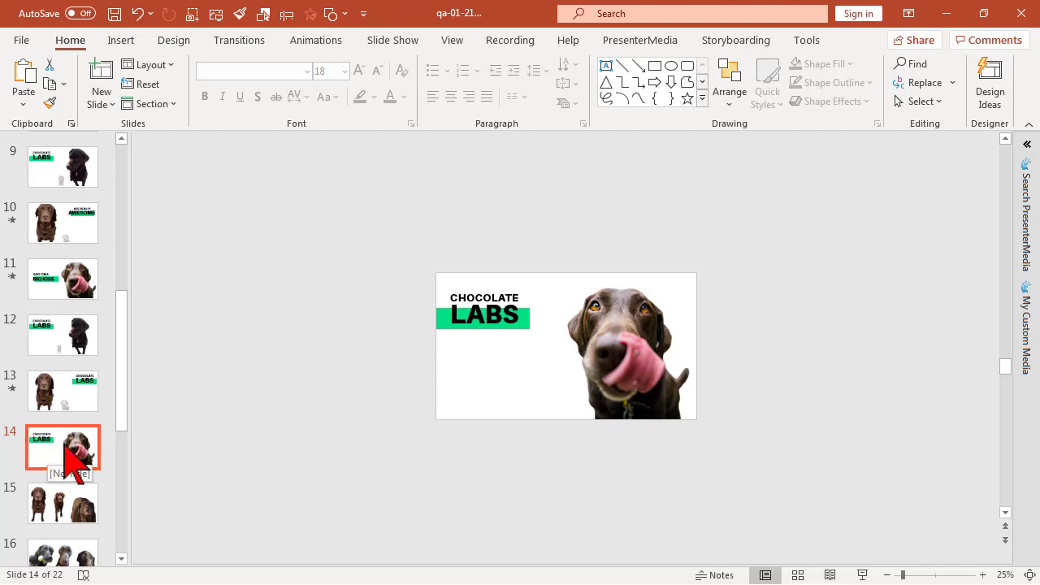
Set slide 14's transition to Morph and return to slide 12
{"action": "left_click", "coordinate": [235, 45]}
{"action": "left_click", "coordinate": [162, 83]}
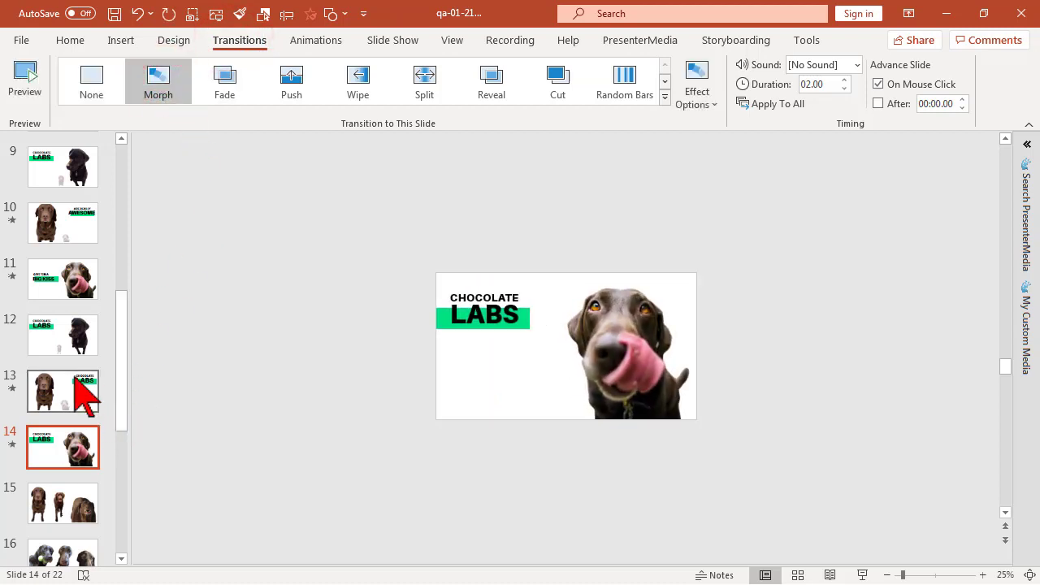
{"action": "left_click", "coordinate": [74, 331]}
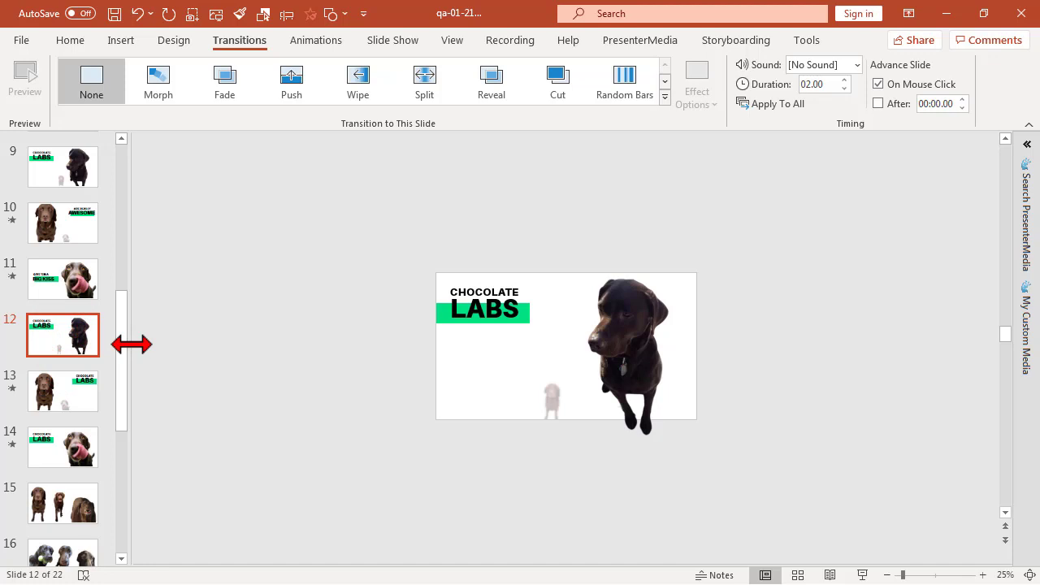
Widen the thumbnail pane and replay slide 13's Morph transition preview
{"action": "left_click_drag", "start_coordinate": [130, 345], "coordinate": [138, 346]}
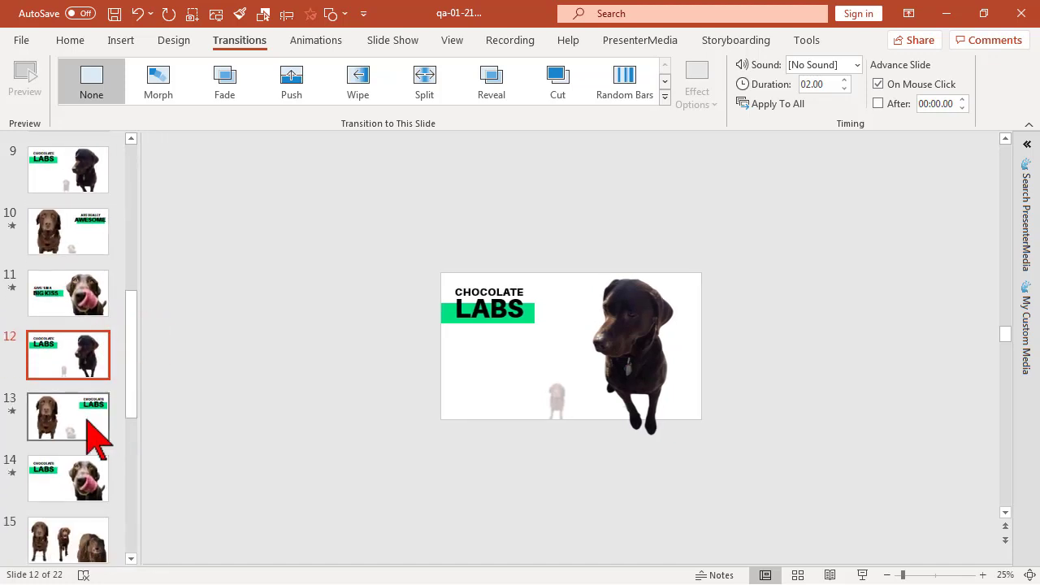
{"action": "left_click", "coordinate": [93, 434]}
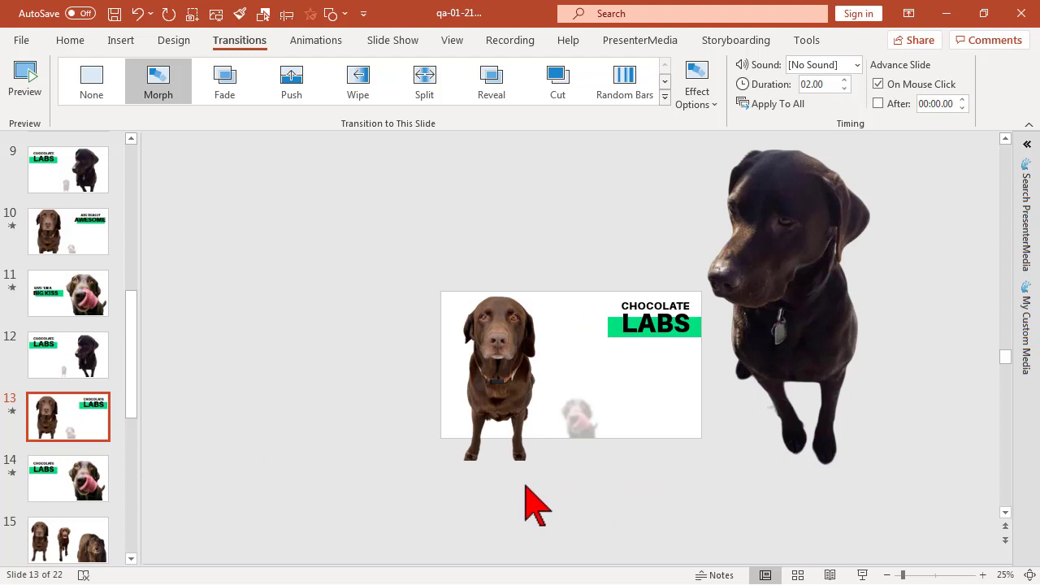
{"action": "left_click", "coordinate": [581, 424]}
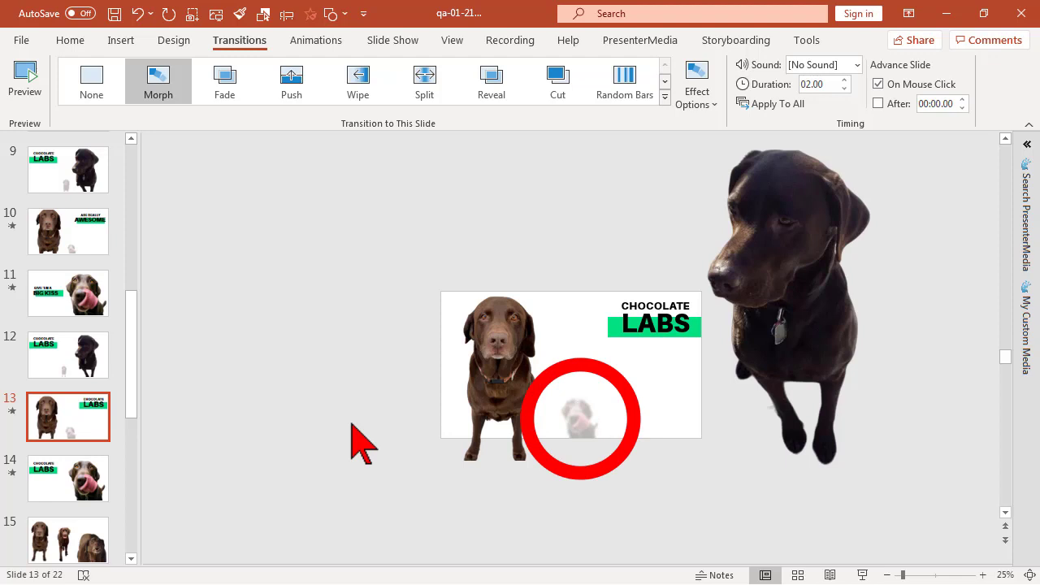
{"action": "left_click", "coordinate": [12, 410]}
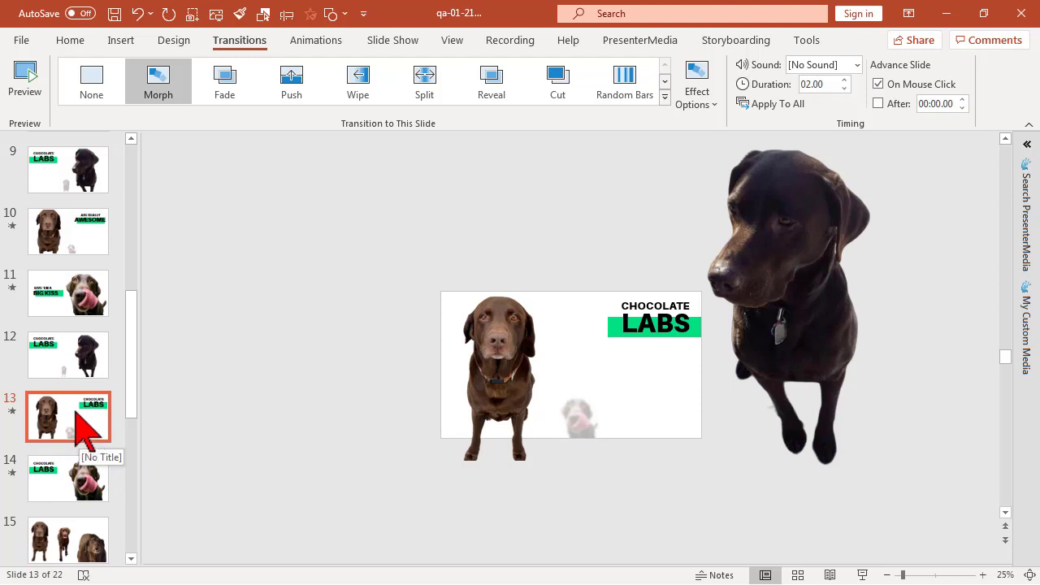
Compare slides 12 and 13, checking the small faded dog, and finish on slide 13
{"action": "left_click", "coordinate": [68, 375]}
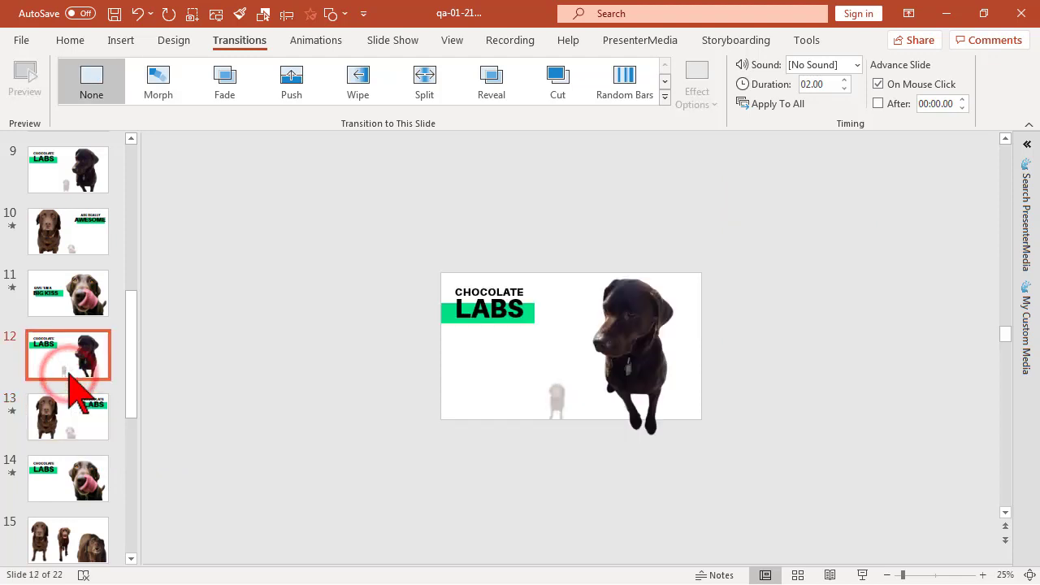
{"action": "key", "text": "Down"}
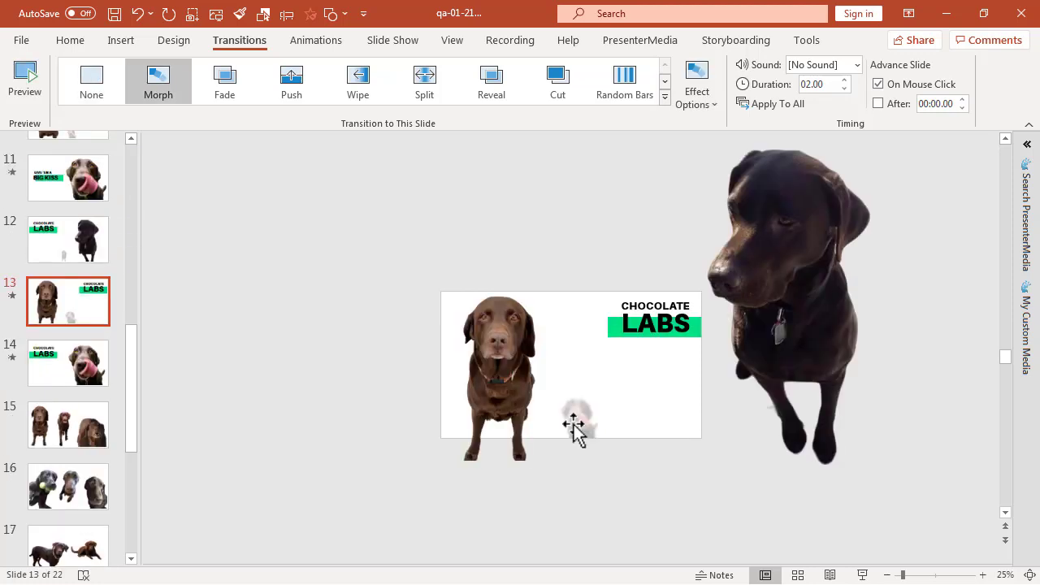
{"action": "left_click", "coordinate": [572, 422]}
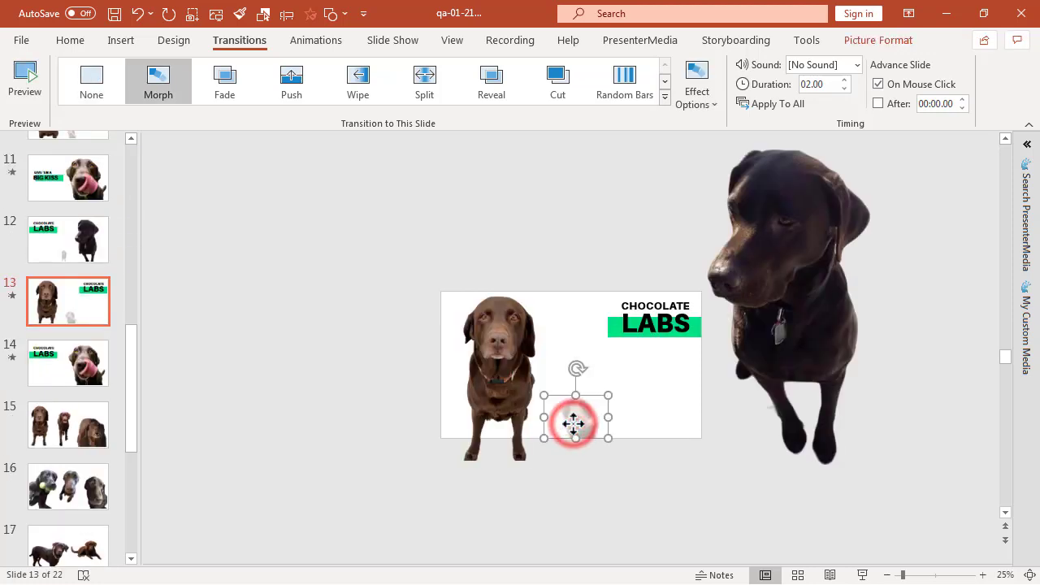
{"action": "left_click", "coordinate": [81, 254]}
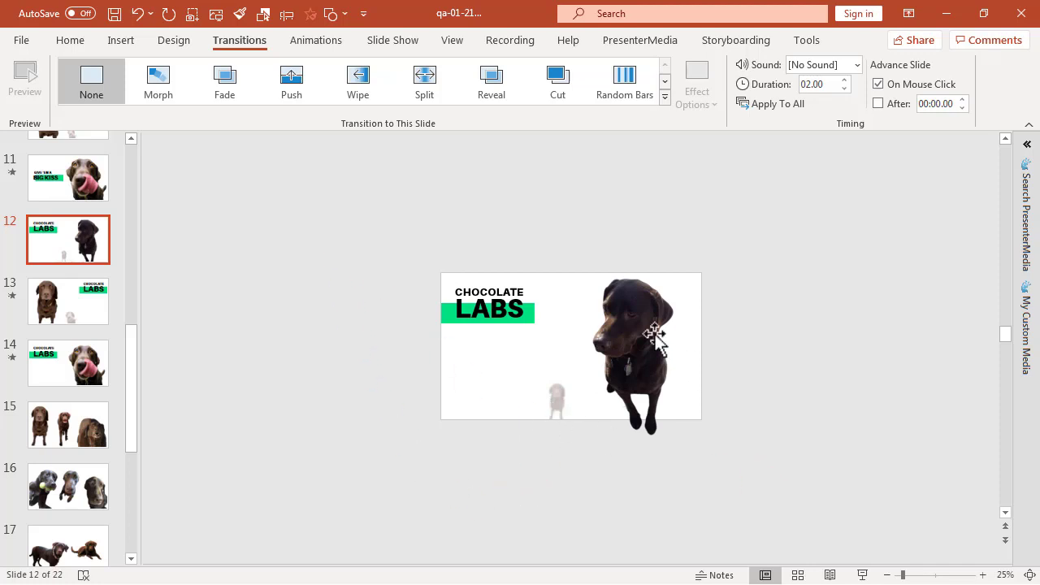
{"action": "left_click", "coordinate": [65, 317]}
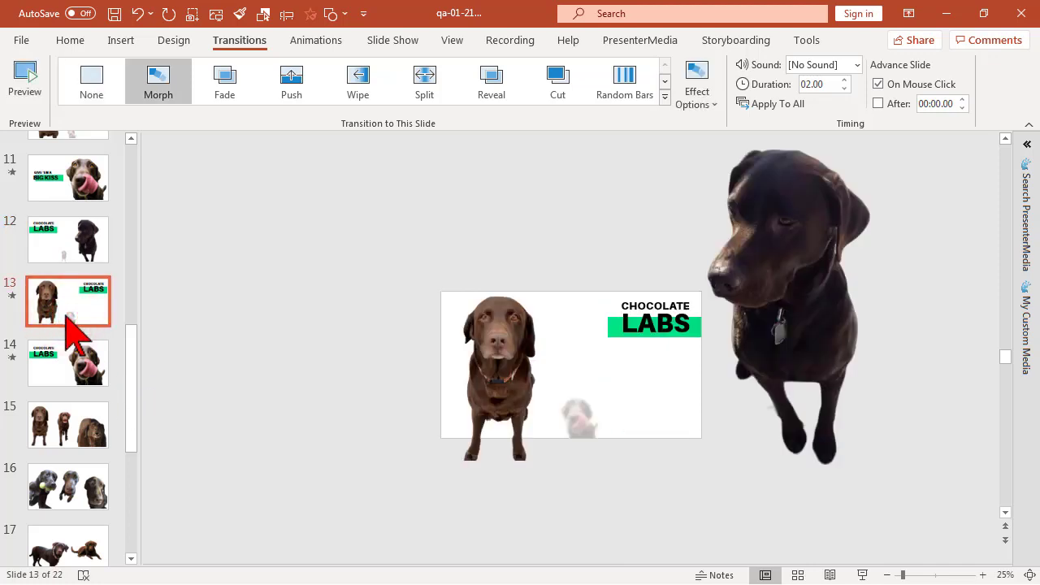
Copy slide 13's small faded dog onto slide 12, parked just below the bottom edge
{"action": "left_click", "coordinate": [574, 418]}
{"action": "right_click", "coordinate": [575, 418]}
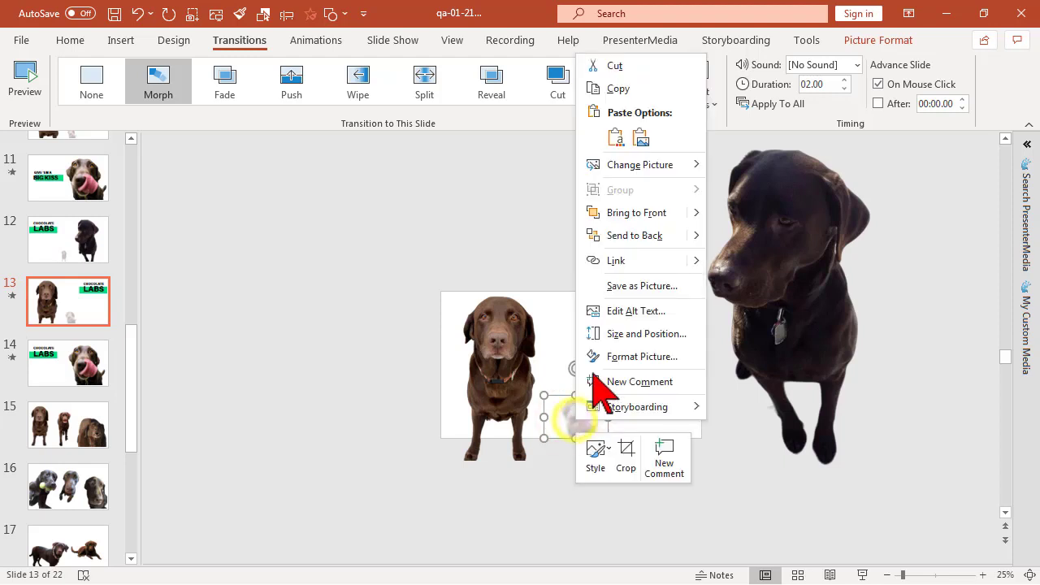
{"action": "left_click", "coordinate": [620, 90]}
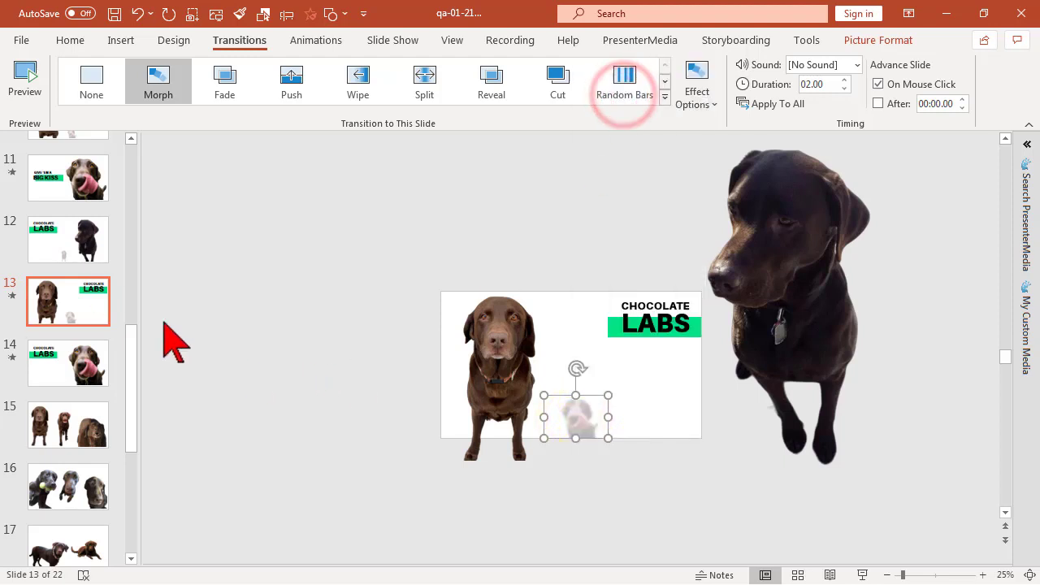
{"action": "left_click", "coordinate": [83, 254]}
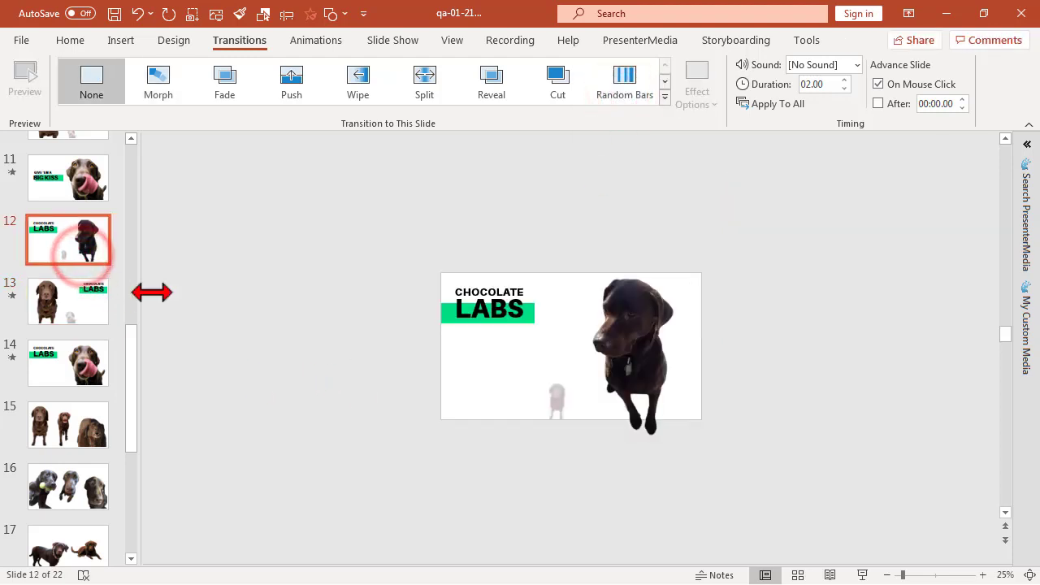
{"action": "right_click", "coordinate": [333, 392]}
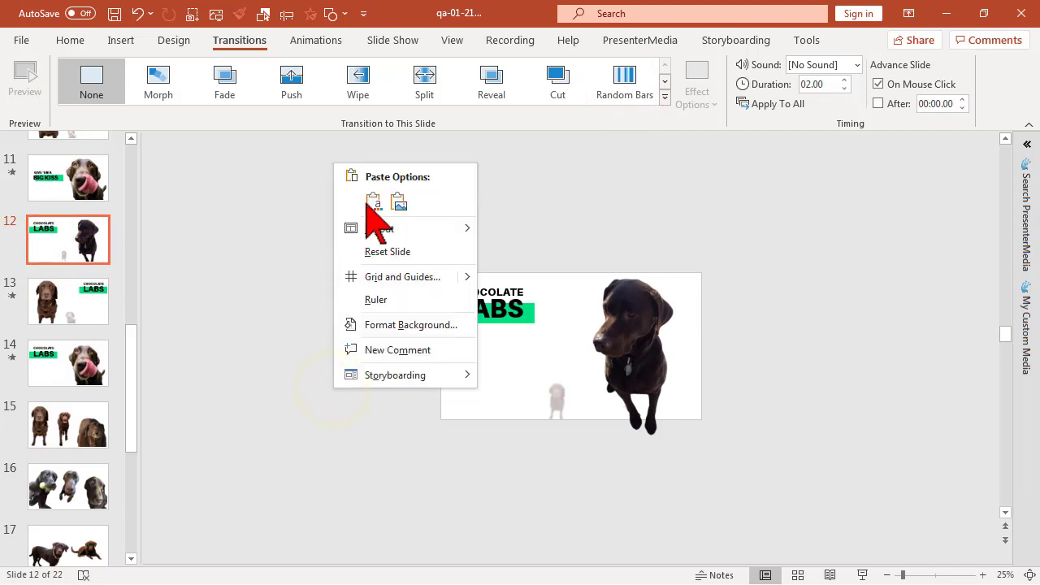
{"action": "left_click", "coordinate": [367, 203]}
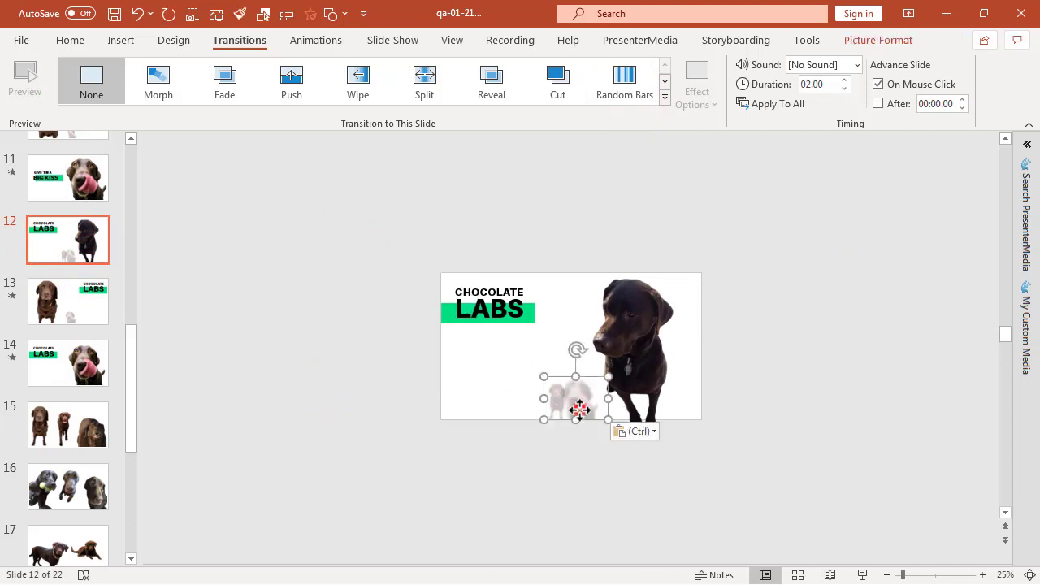
{"action": "left_click_drag", "start_coordinate": [573, 403], "coordinate": [557, 449]}
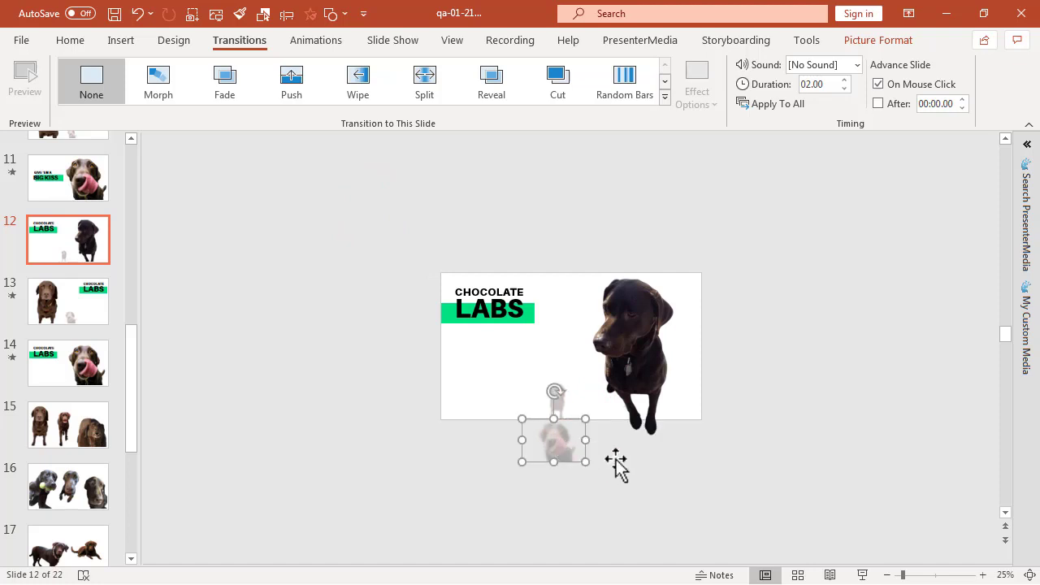
{"action": "left_click", "coordinate": [329, 376]}
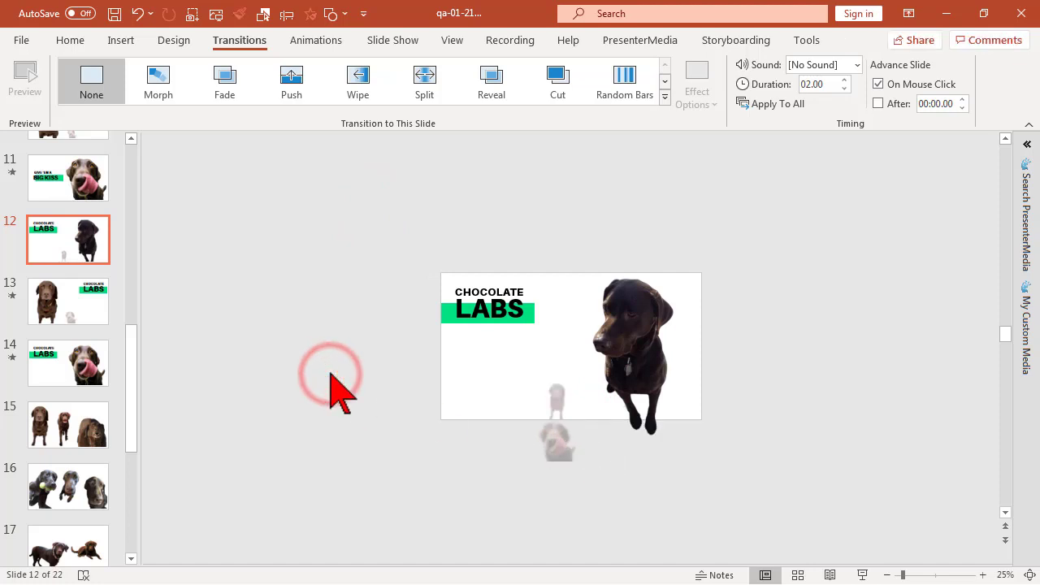
{"action": "left_click", "coordinate": [81, 311]}
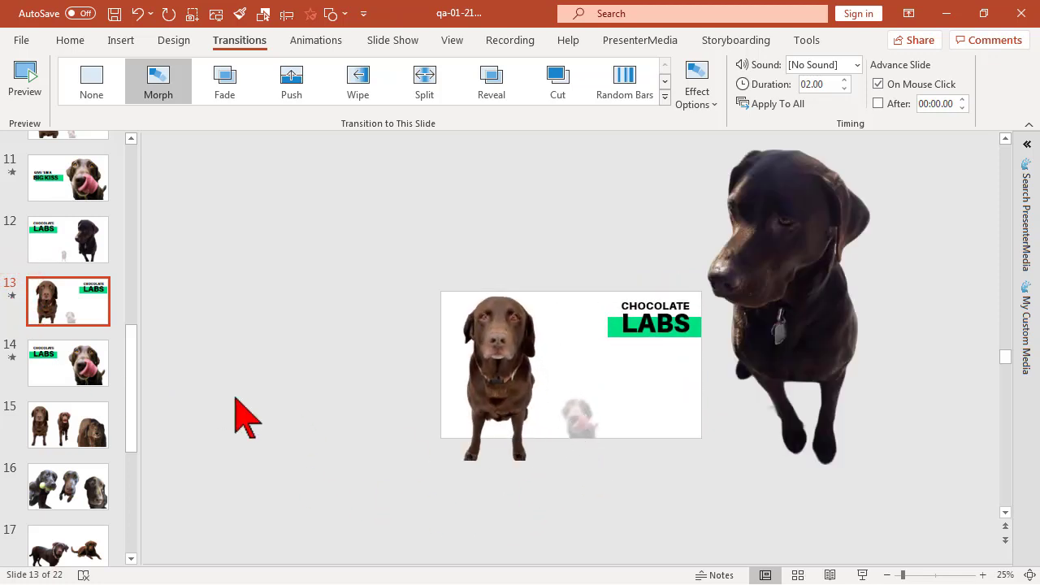
Preview slide 13's Morph transition, then copy its brown dog picture
{"action": "left_click", "coordinate": [13, 297]}
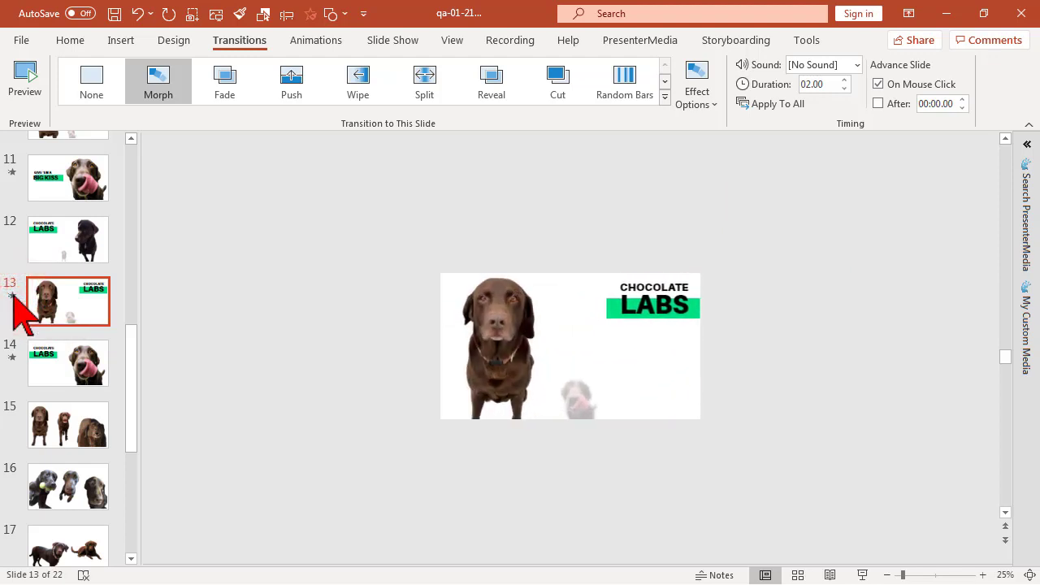
{"action": "left_click", "coordinate": [47, 240]}
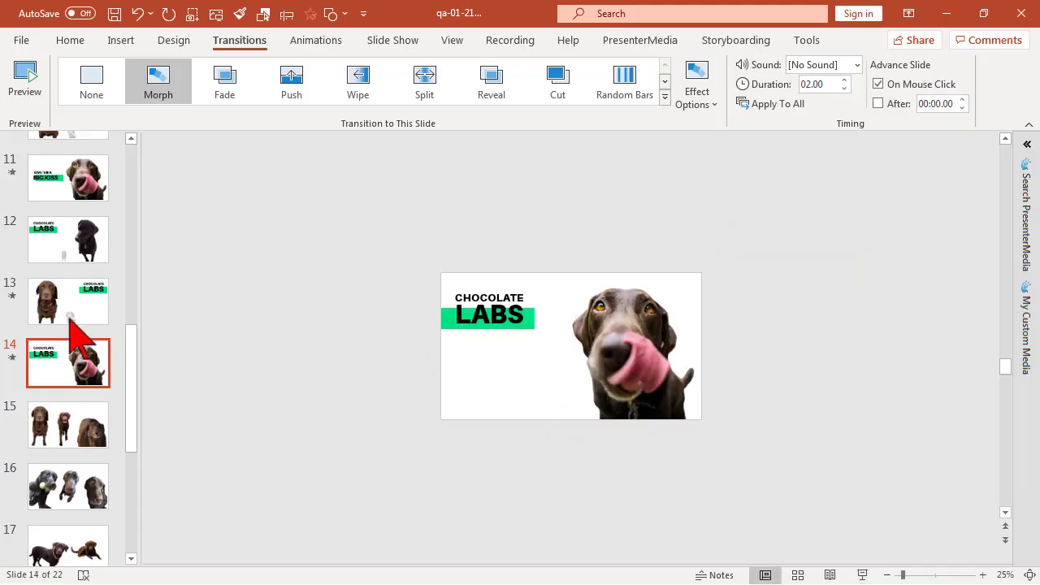
{"action": "left_click", "coordinate": [67, 312]}
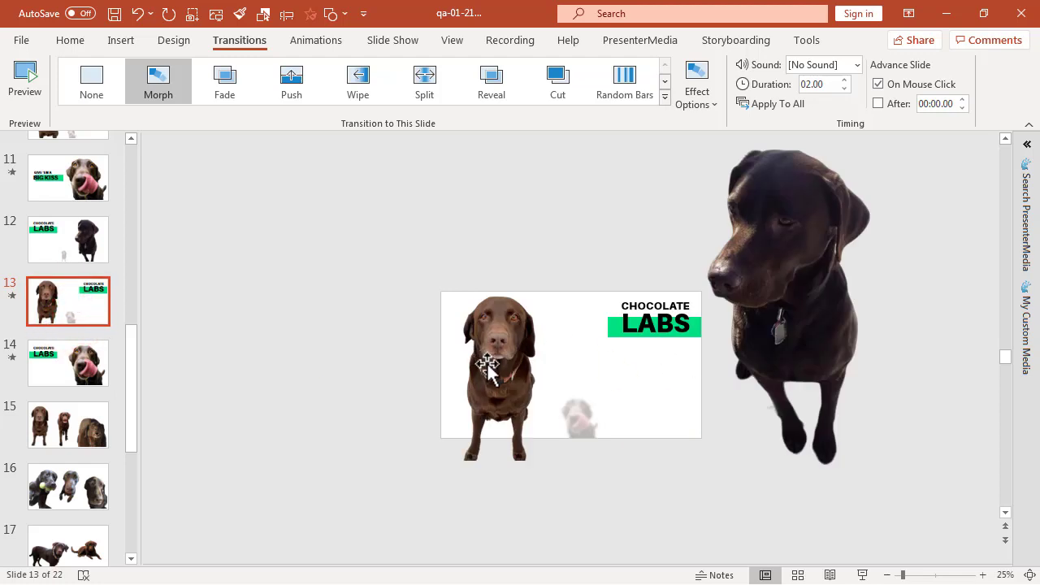
{"action": "left_click", "coordinate": [491, 368]}
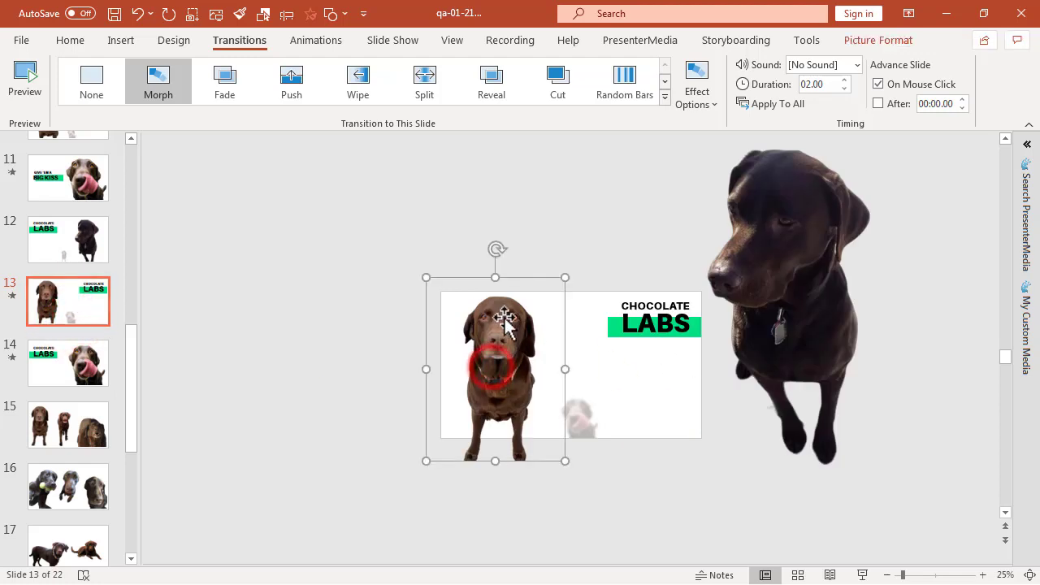
{"action": "right_click", "coordinate": [506, 367]}
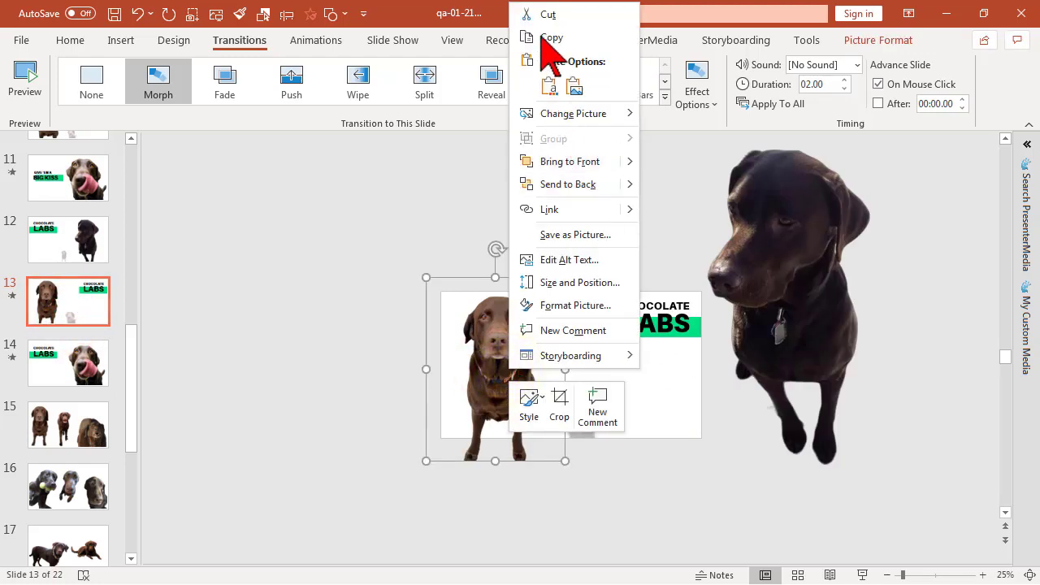
{"action": "left_click", "coordinate": [538, 39]}
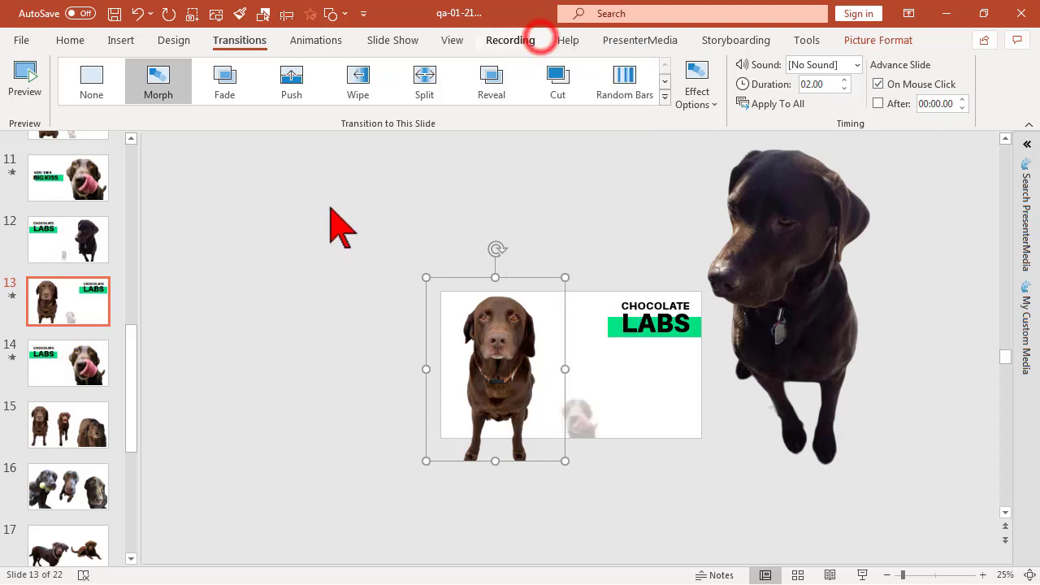
Paste the brown dog onto slide 14, enlarge it, park it past the left edge, and preview the Morph
{"action": "left_click", "coordinate": [84, 382]}
{"action": "right_click", "coordinate": [297, 412]}
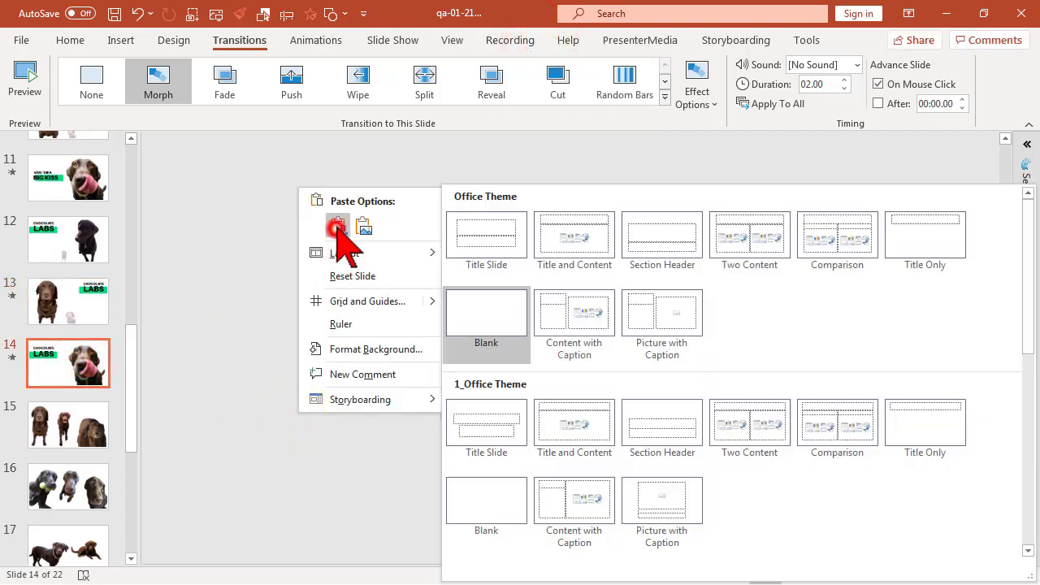
{"action": "left_click", "coordinate": [338, 226]}
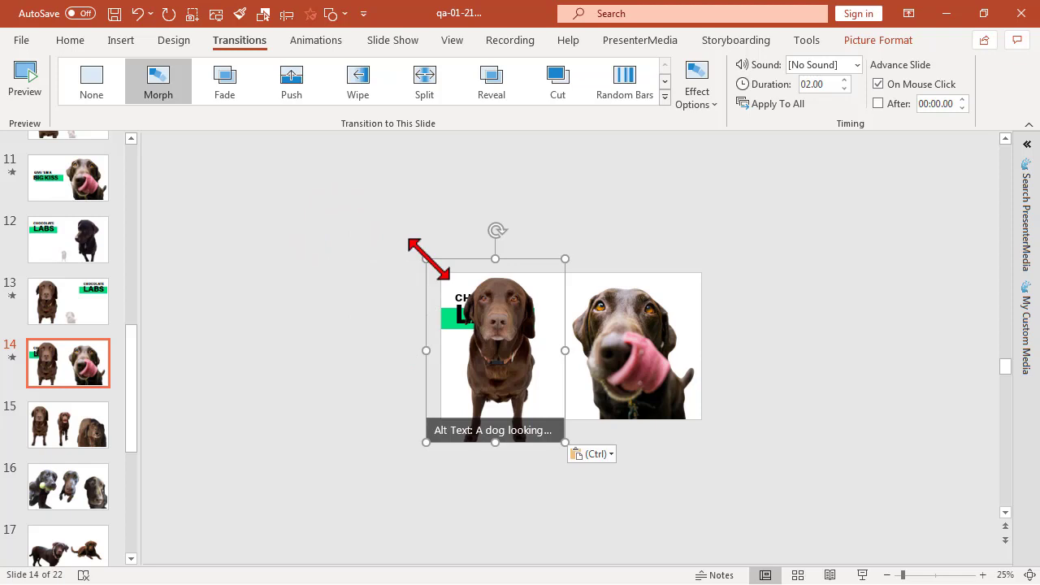
{"action": "left_click_drag", "start_coordinate": [427, 259], "coordinate": [306, 169]}
{"action": "left_click_drag", "start_coordinate": [457, 276], "coordinate": [380, 286]}
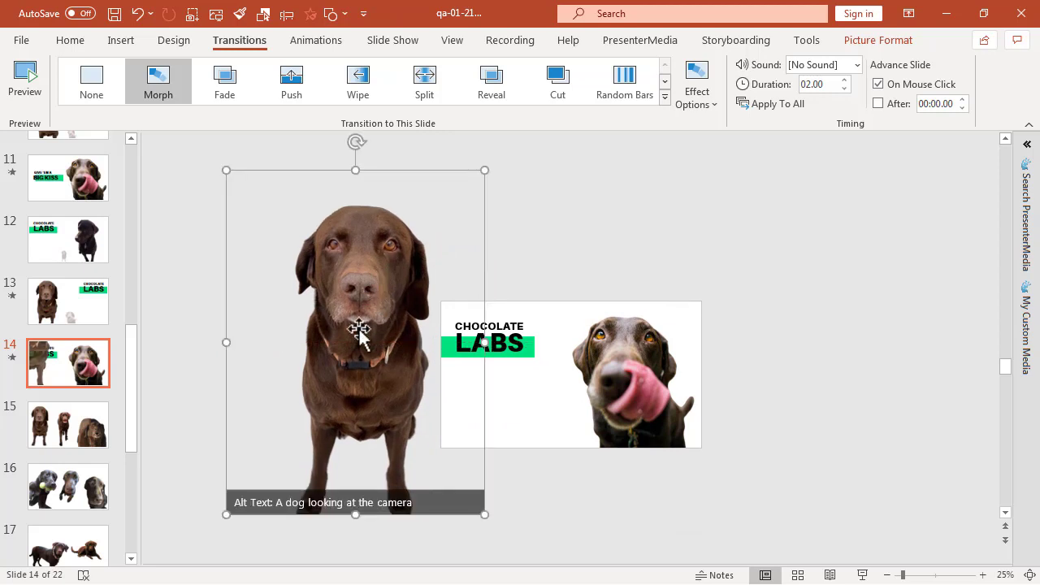
{"action": "left_click", "coordinate": [13, 356]}
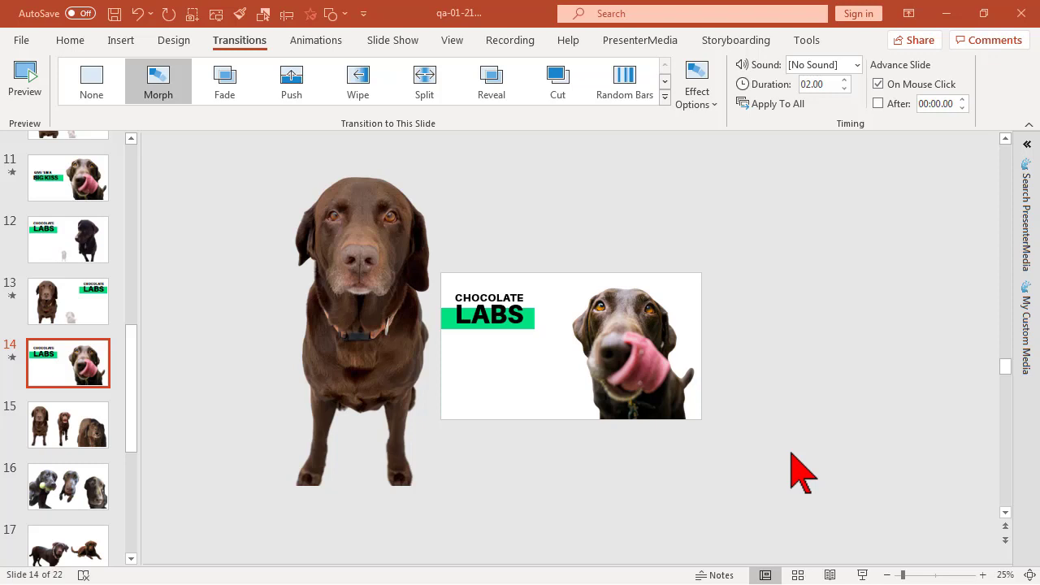
Select slide 11 and scroll the thumbnail pane up toward the Agenda slide
{"action": "left_click", "coordinate": [97, 183]}
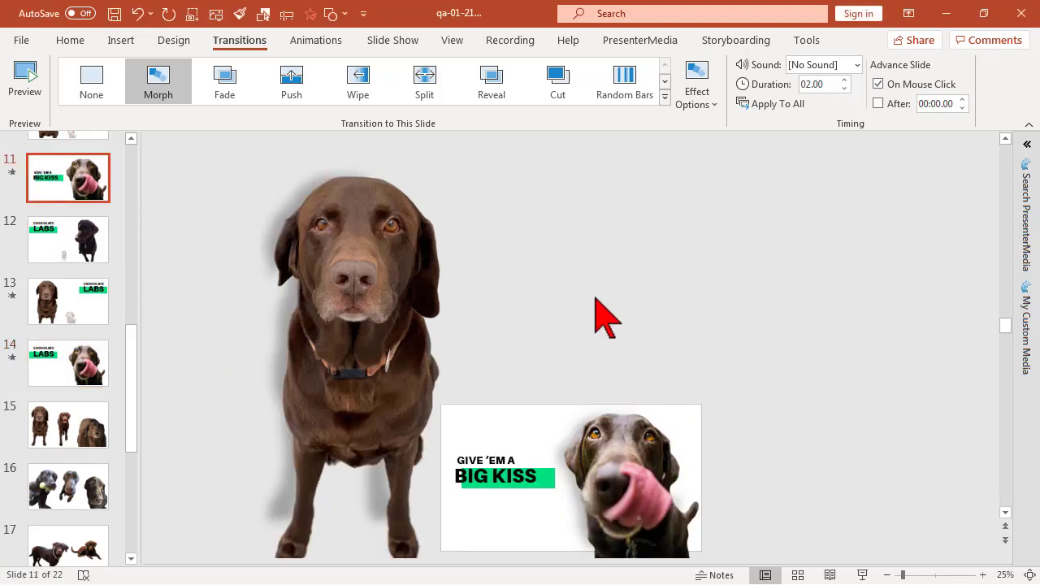
{"action": "left_click", "coordinate": [131, 139]}
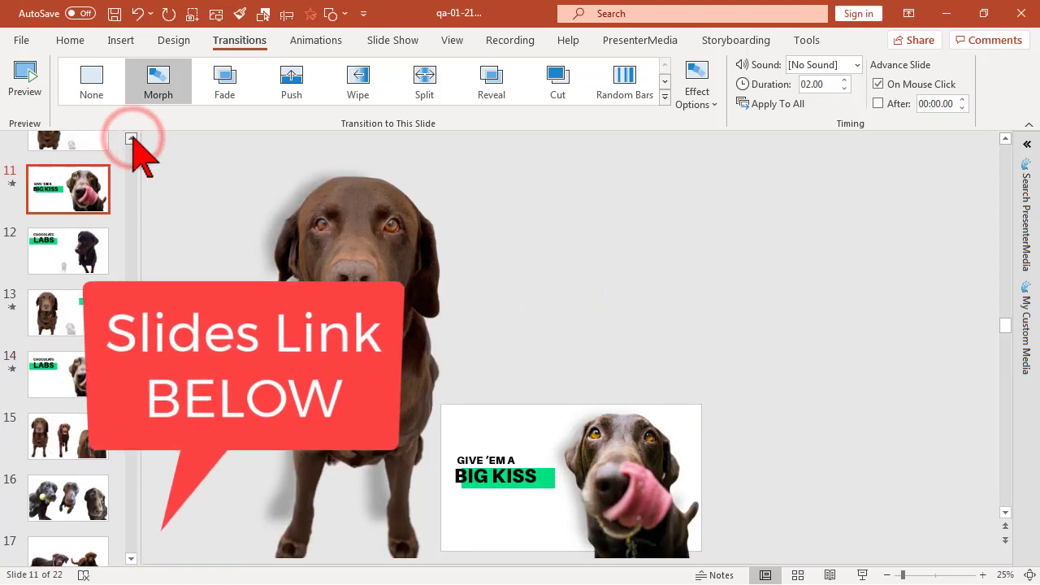
{"action": "scroll", "coordinate": [131, 139], "scroll_direction": "up", "scroll_amount": 2}
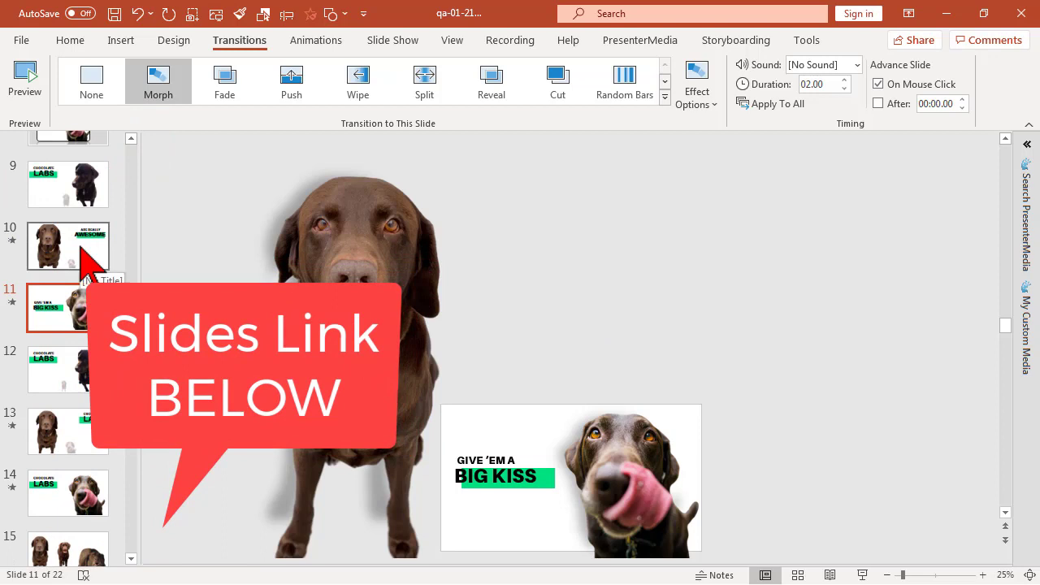